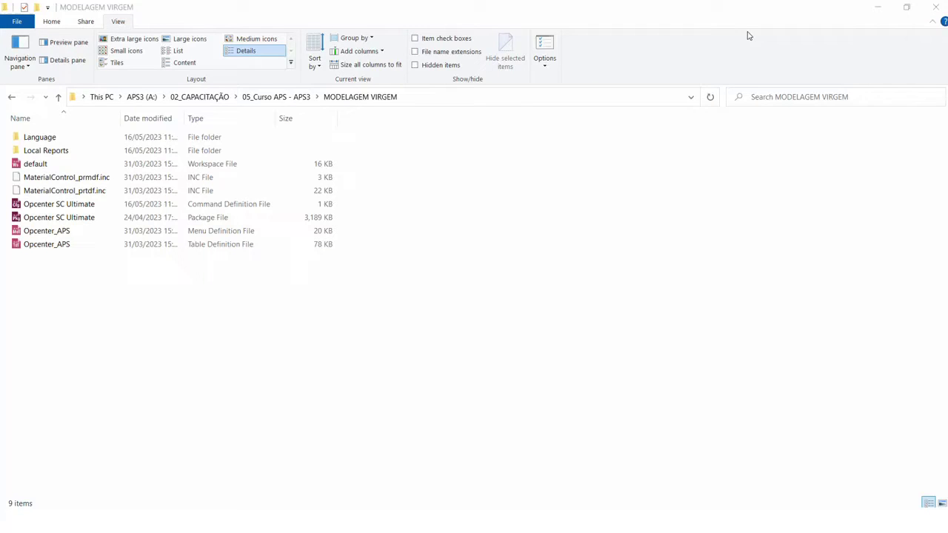
- Show file name extensions in the folder and open Opcenter SC Ultimate.prcdf, accepting the fixed-time notice
click(415, 53)
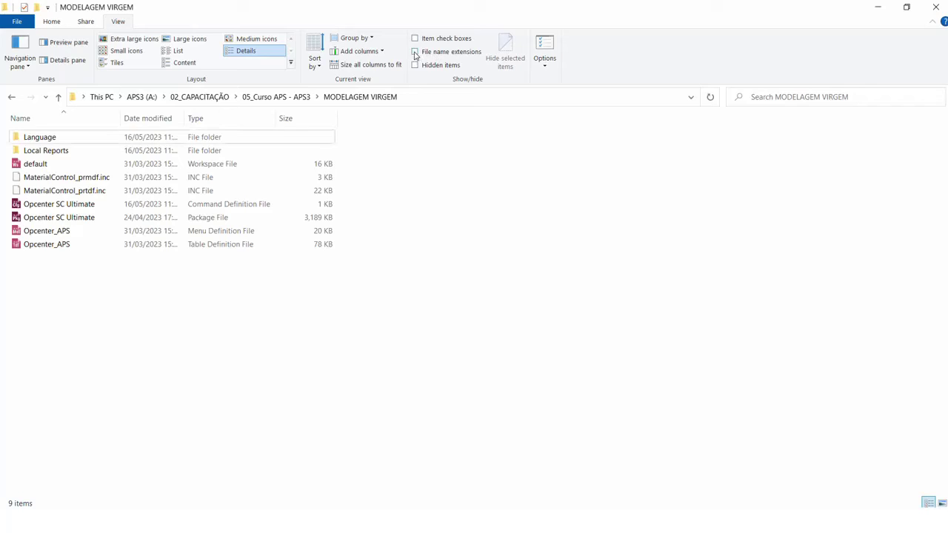
click(415, 51)
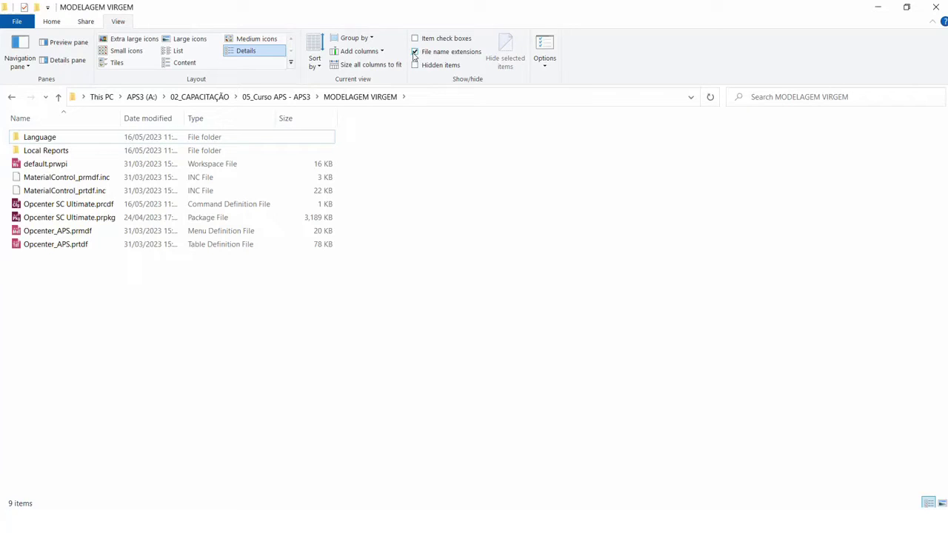
click(74, 206)
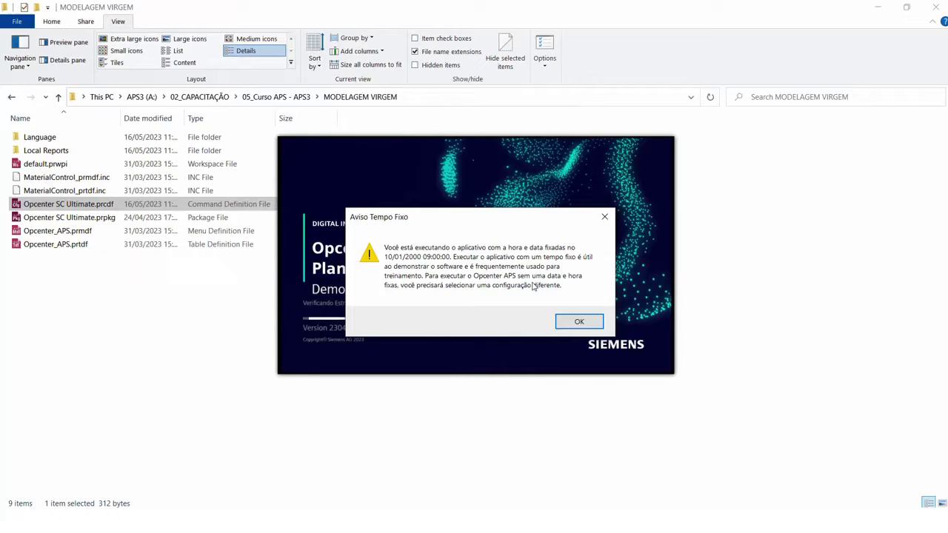
click(579, 322)
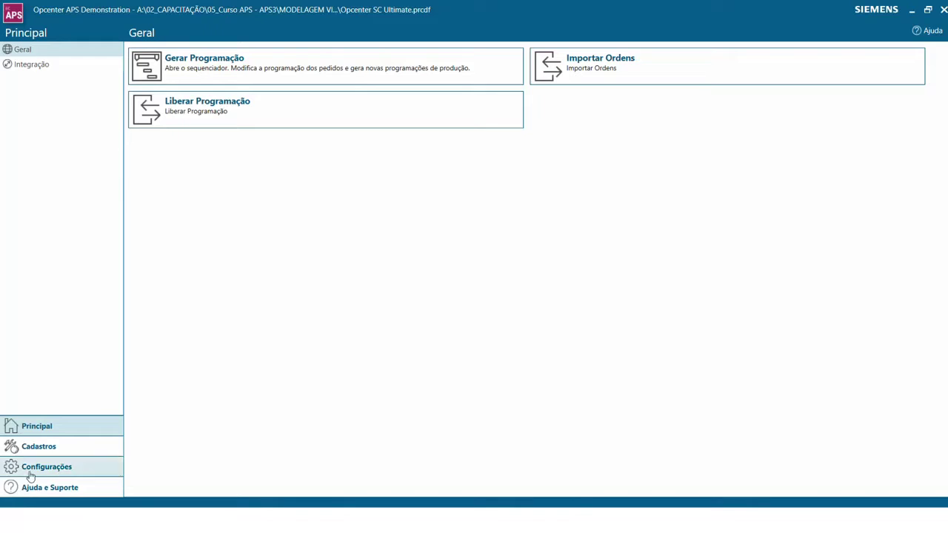
- Review the Cadastros tables for products, bills of materials per product, resources, supply, demand and orders
click(39, 445)
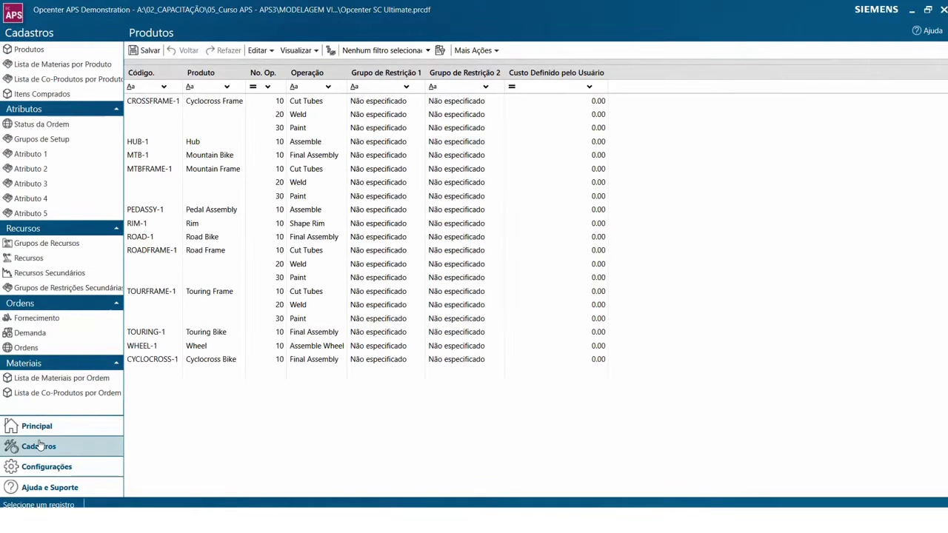
click(57, 47)
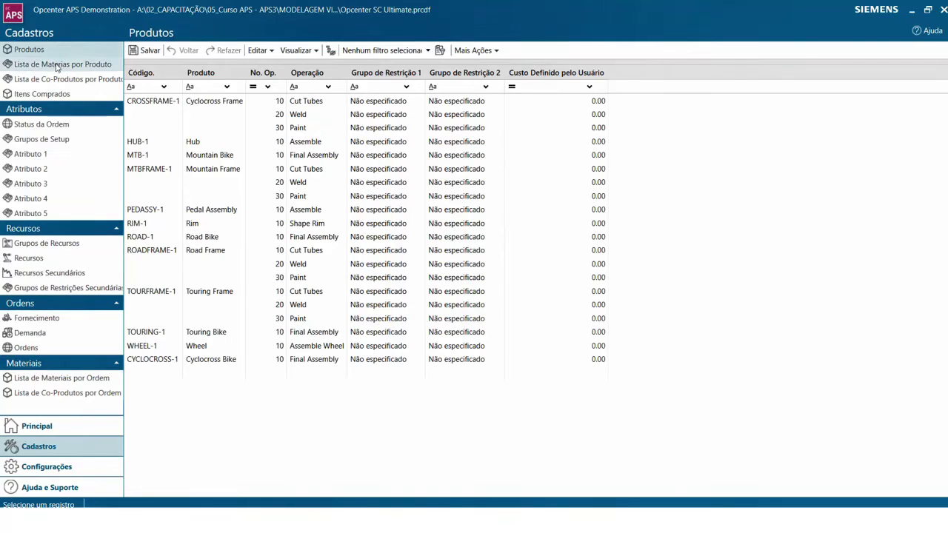
click(57, 65)
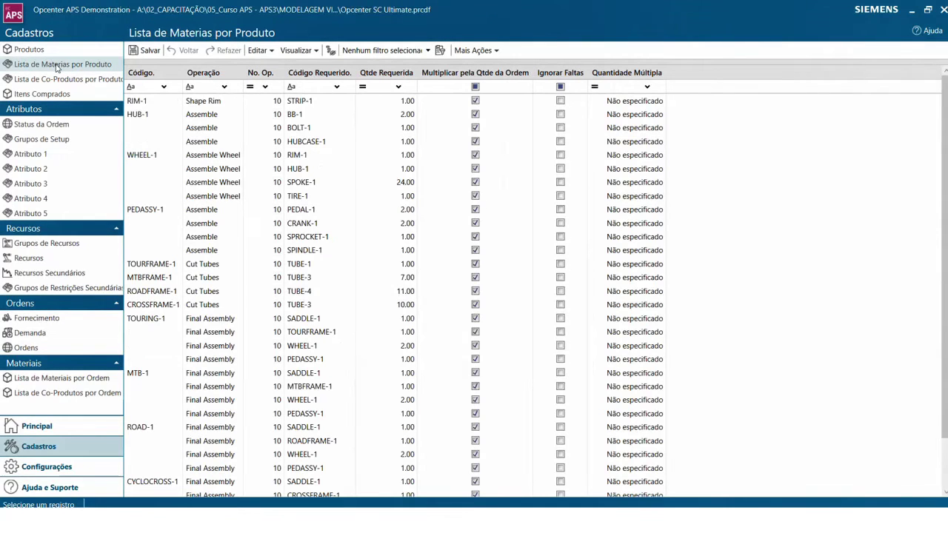
click(19, 257)
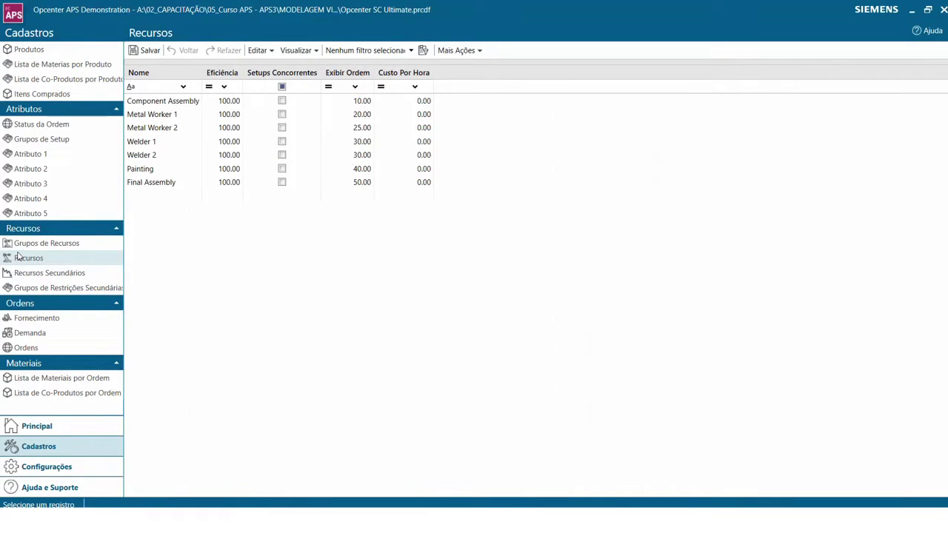
click(37, 318)
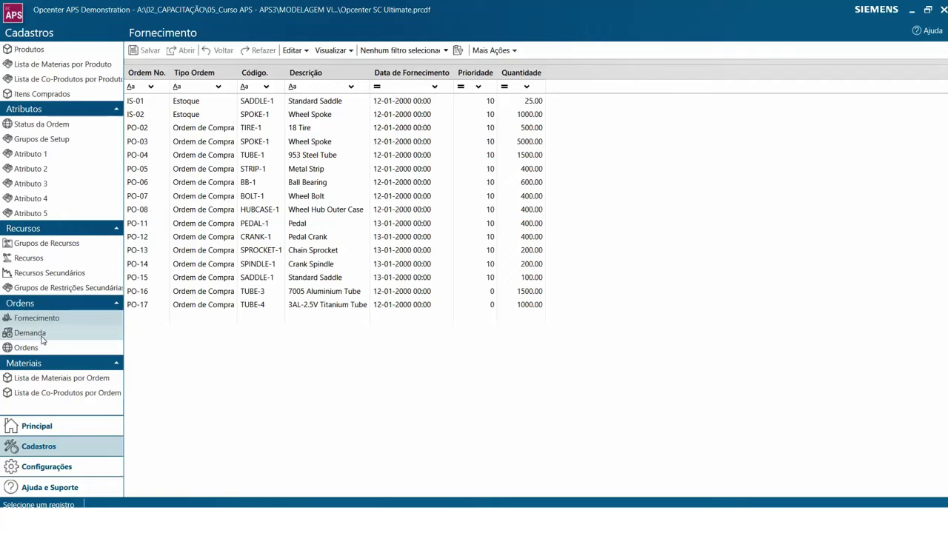
click(30, 334)
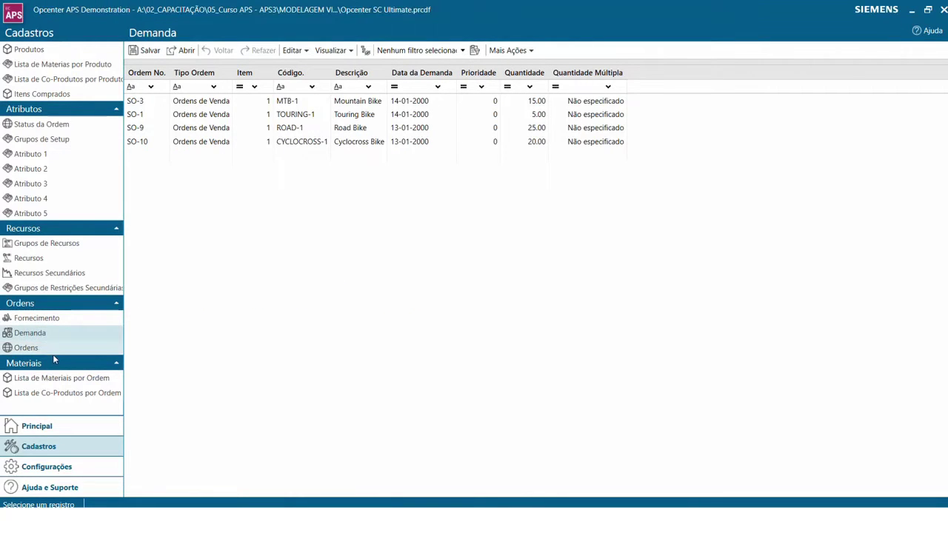
click(55, 354)
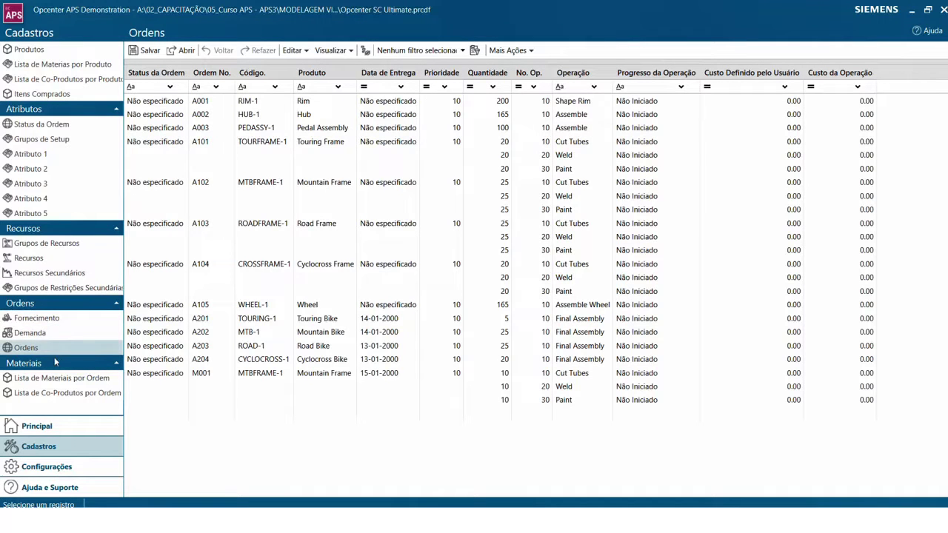
- Return to the Principal page and open the production sequencer with Gerar Programação
click(48, 432)
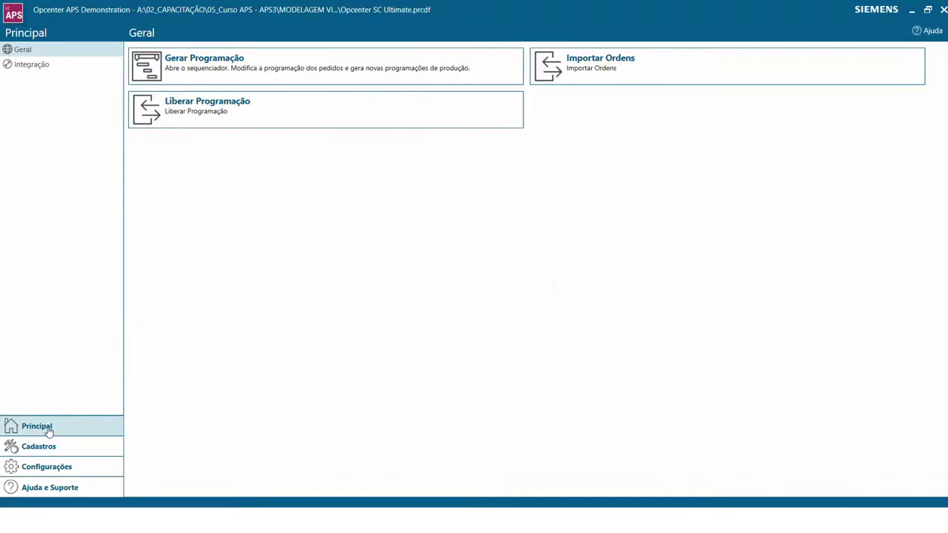
click(206, 68)
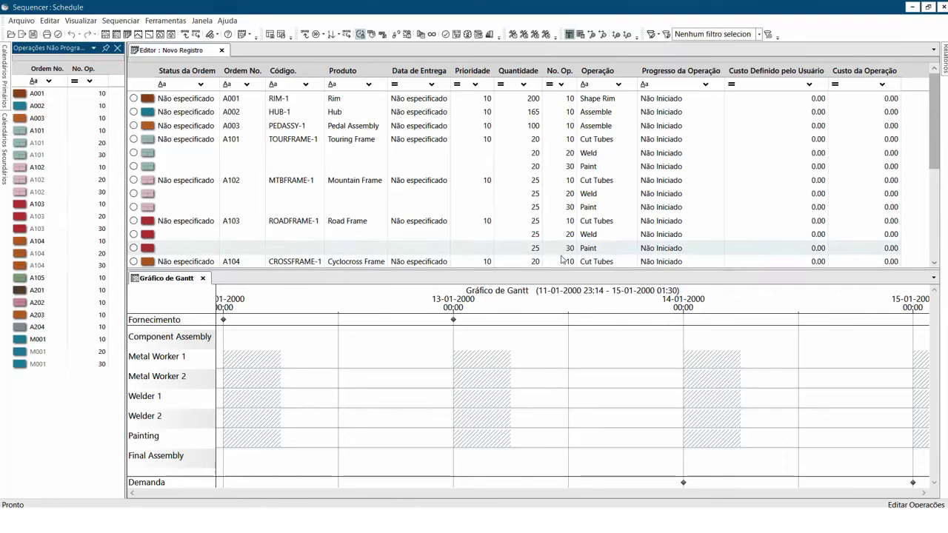
- Move the Gantt chart into the same window group as the editor and narrow the unscheduled operations pane
right_click(179, 280)
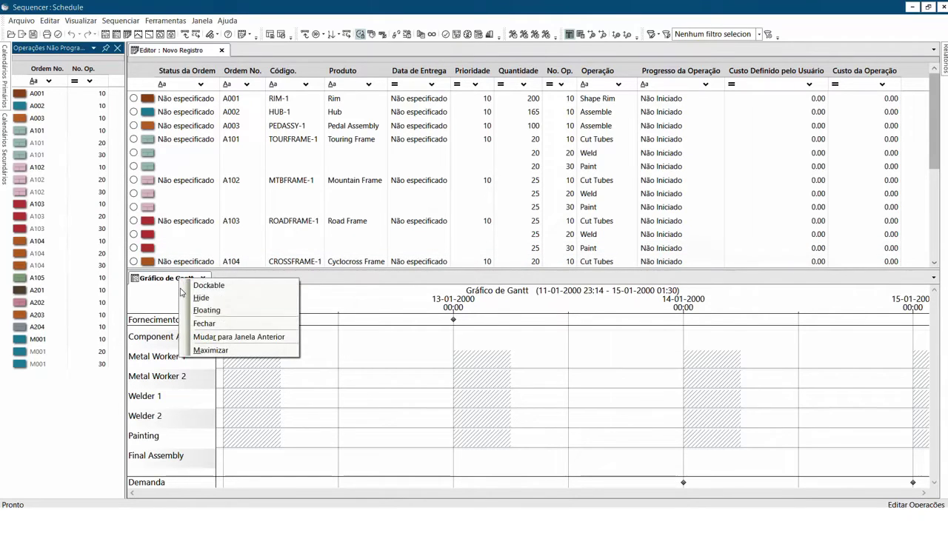
click(212, 337)
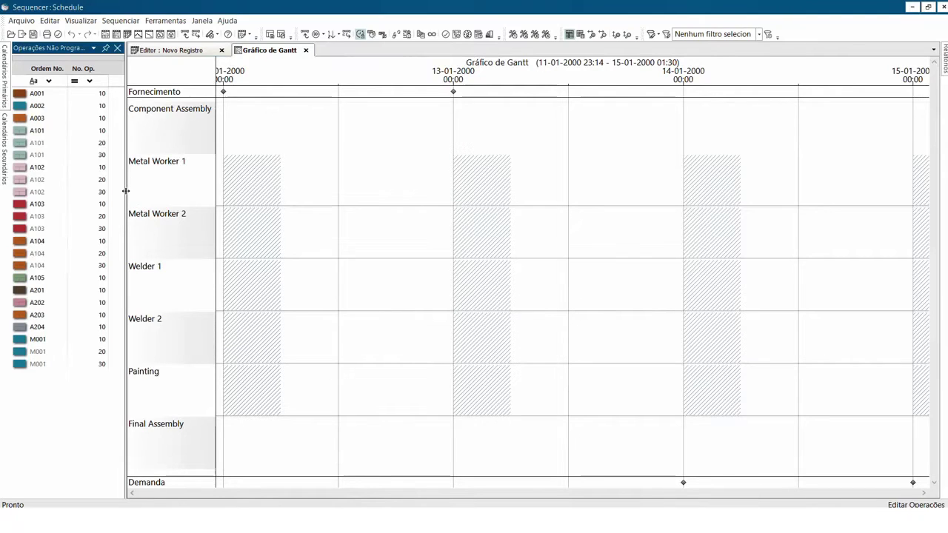
drag(126, 194, 113, 189)
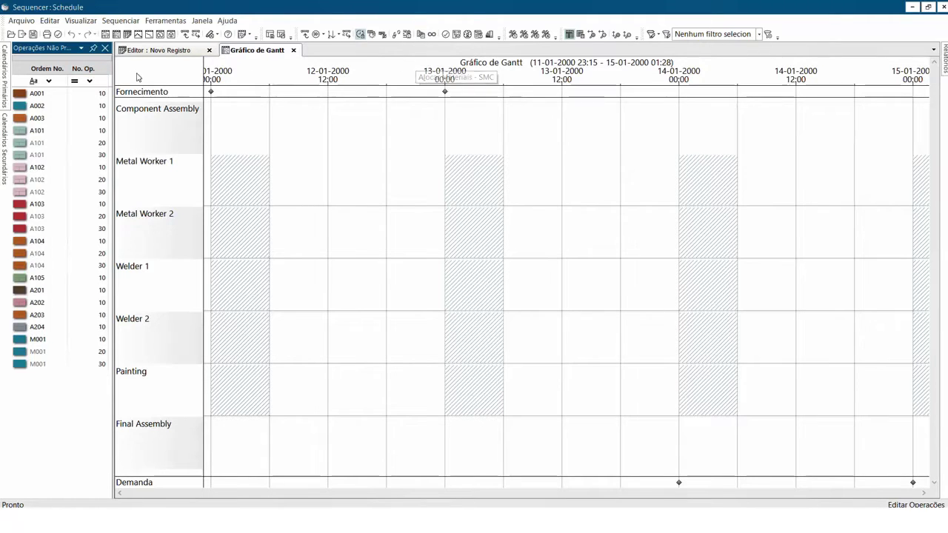
- Sequence all operations forward by delivery date (Para Frente por Data de Entrega)
click(154, 20)
click(164, 34)
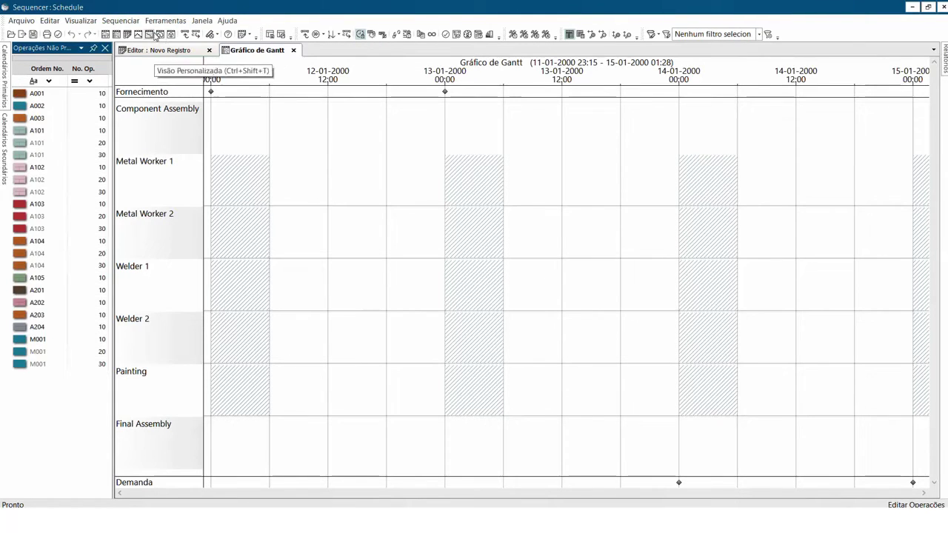
click(118, 20)
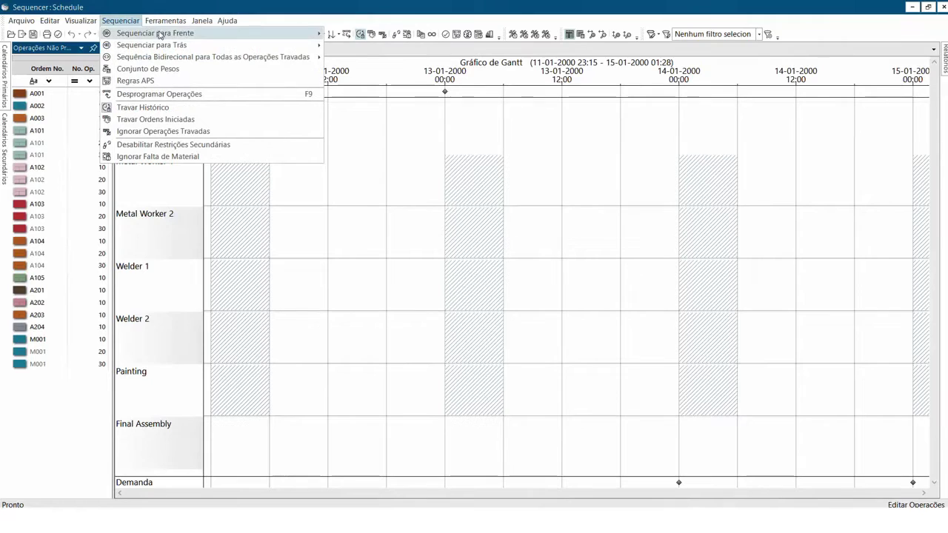
mouse_move(168, 47)
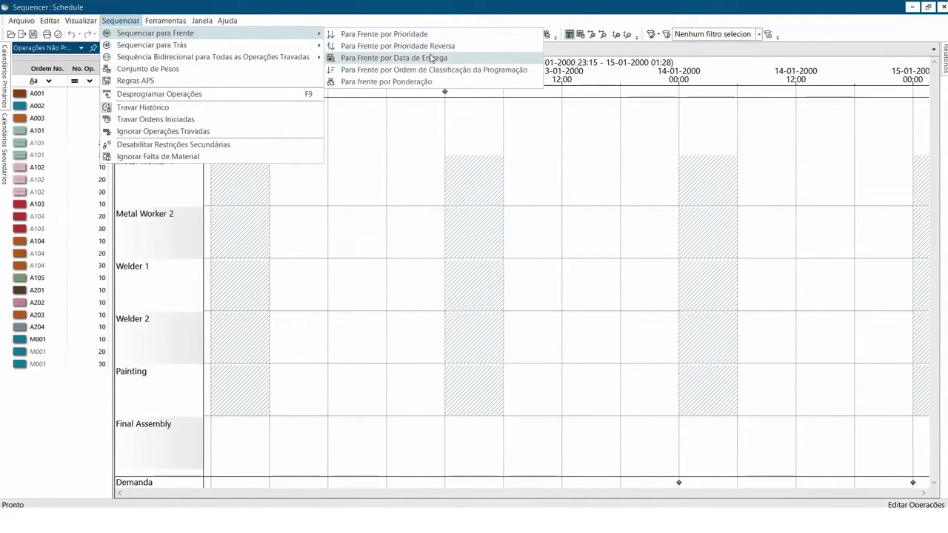
click(433, 61)
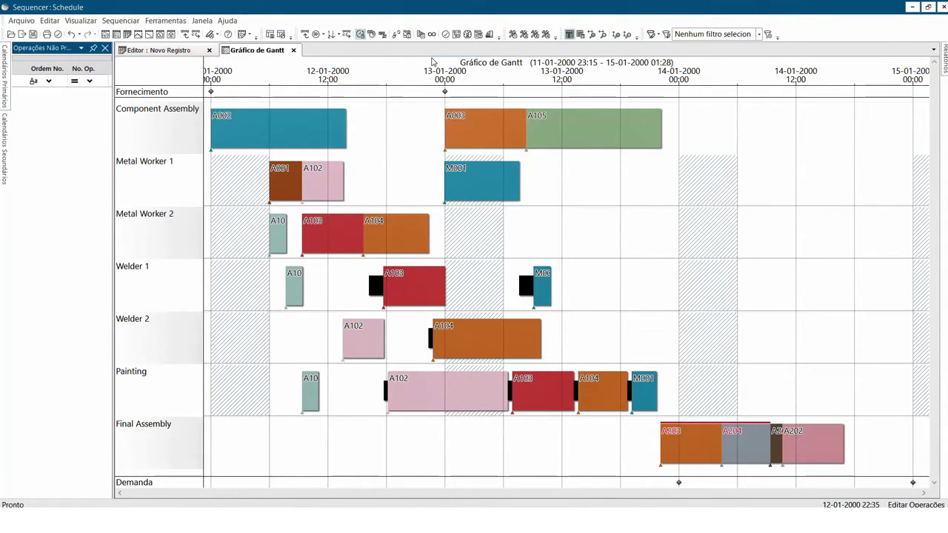
- Highlight all previous operations (Todas Ops. Anteriores) of order A203 in Final Assembly and close the unscheduled operations pane
right_click(692, 448)
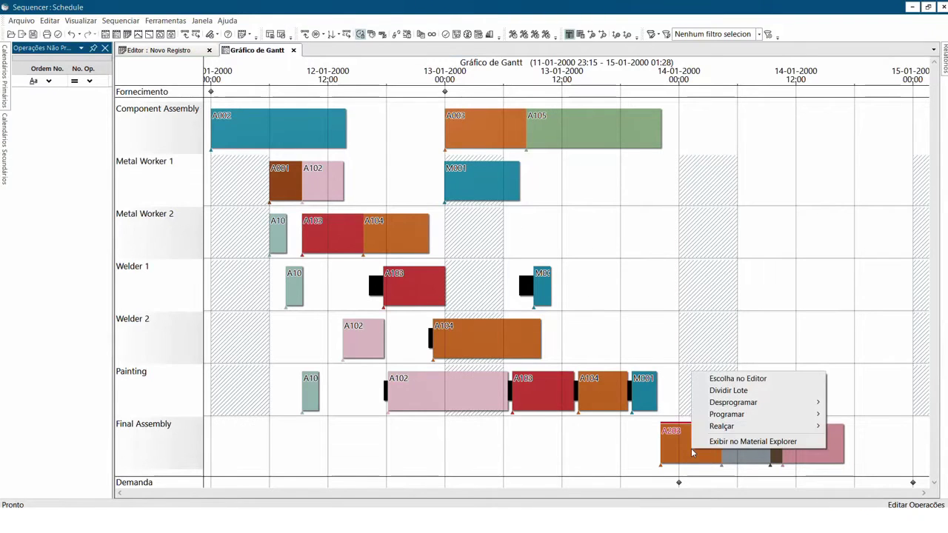
mouse_move(706, 434)
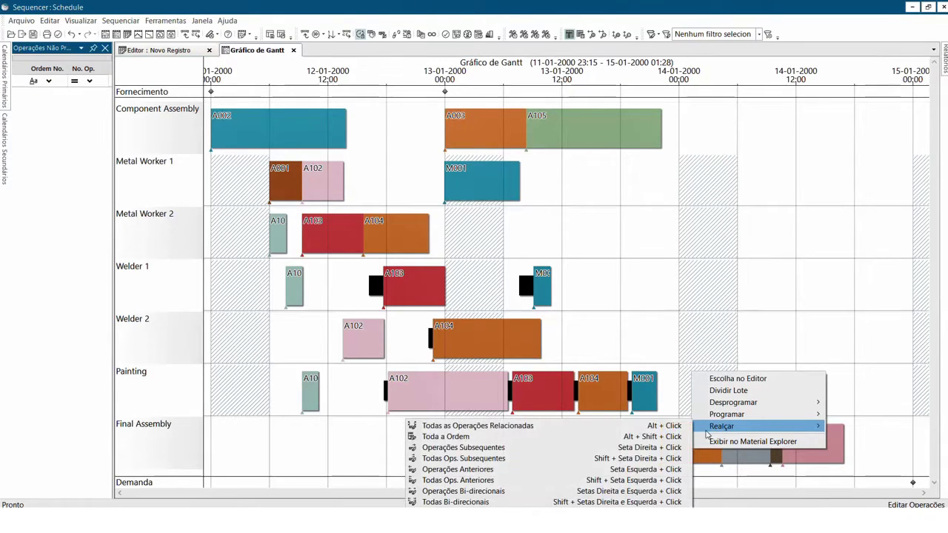
click(511, 480)
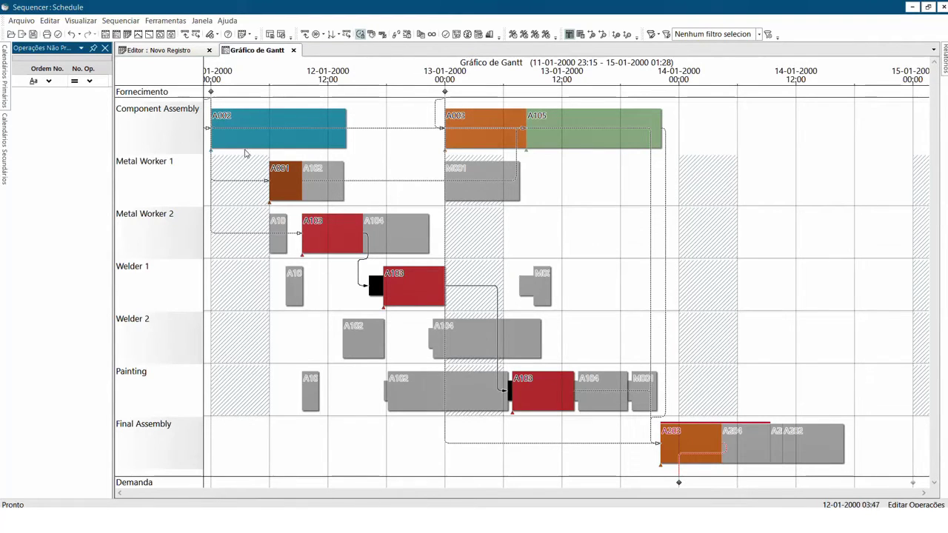
click(105, 48)
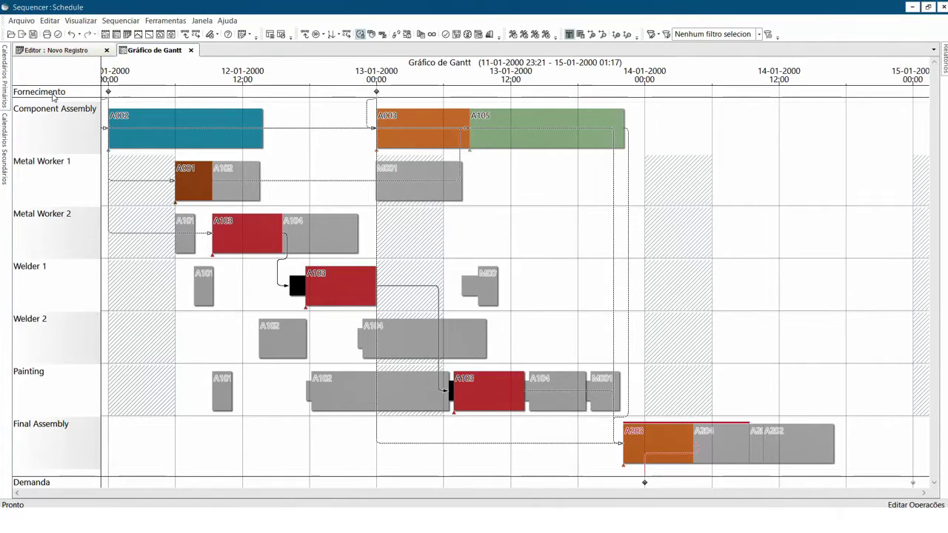
- Examine the list of available toolbars and the saved datasets offered for opening, then dismiss both
right_click(808, 32)
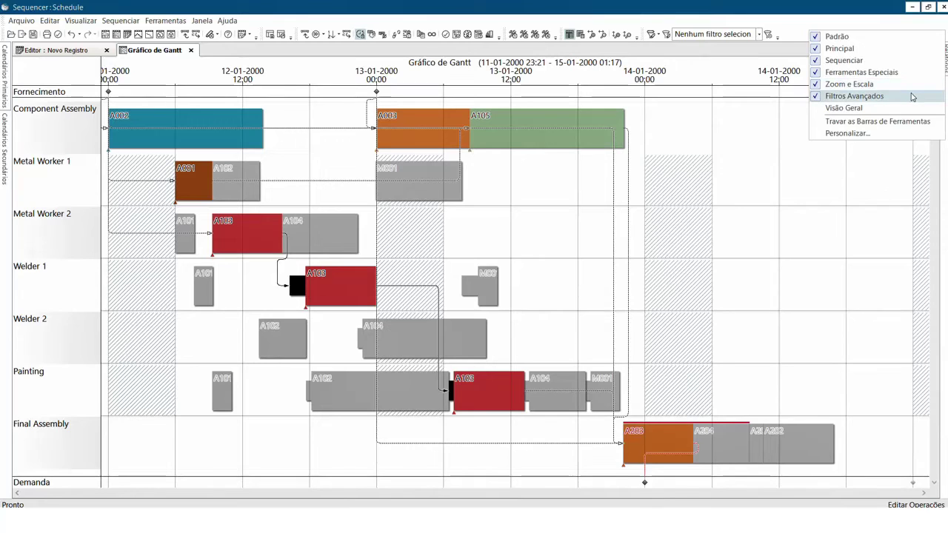
click(187, 72)
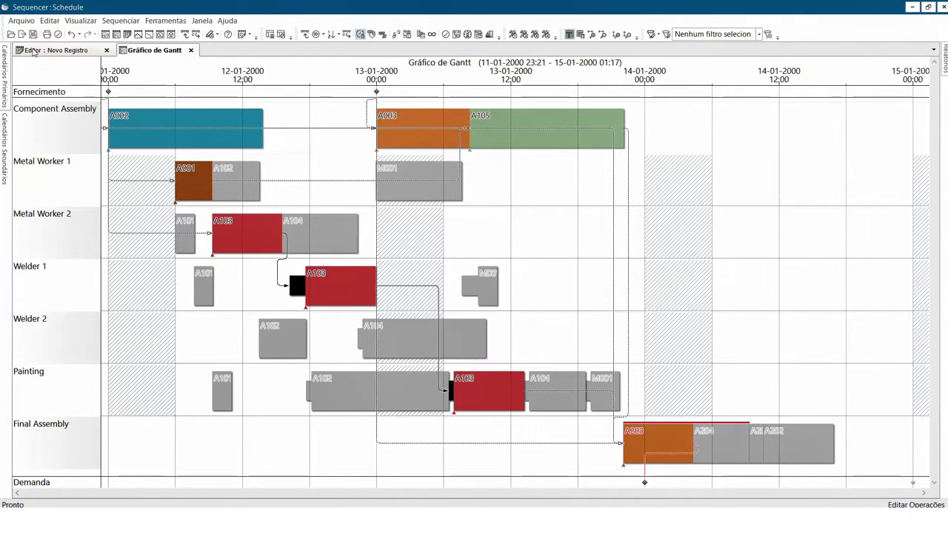
click(12, 34)
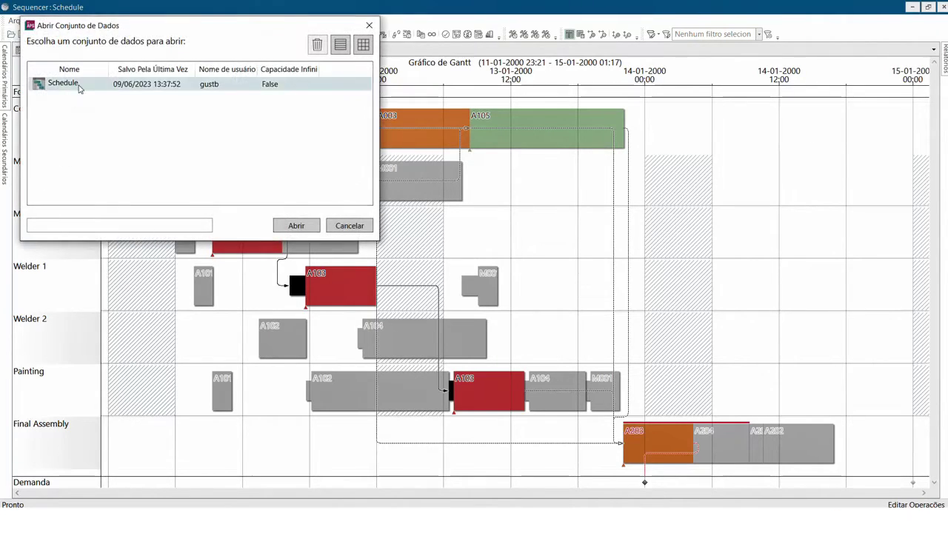
drag(137, 27, 138, 70)
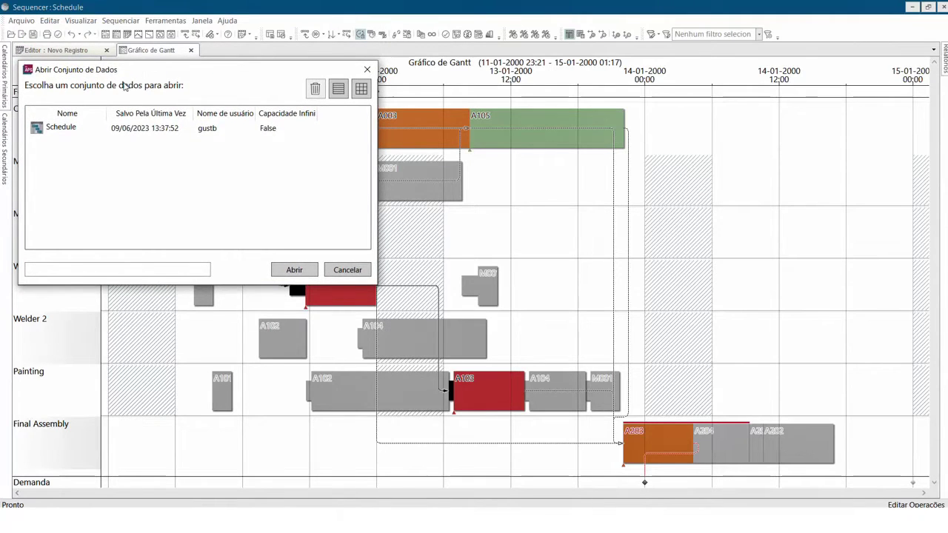
click(351, 271)
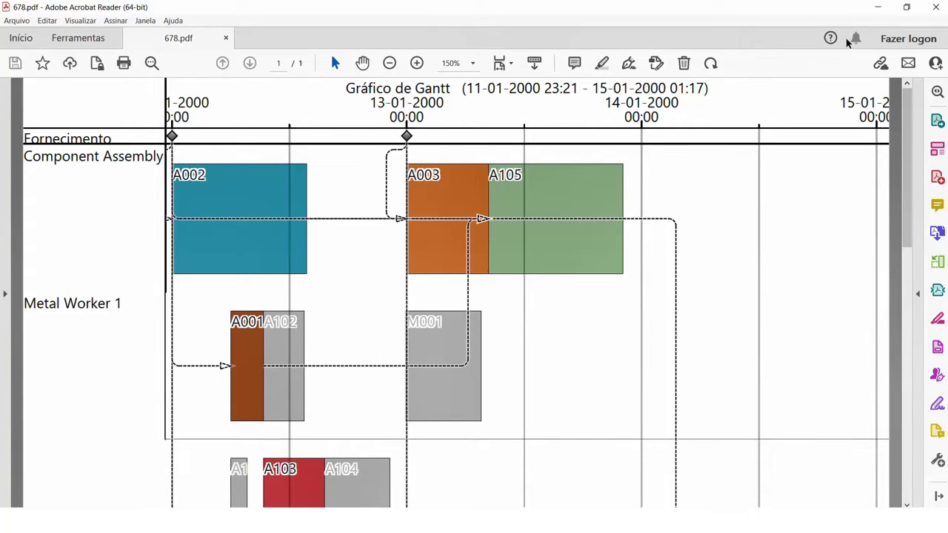
- Leave the Gantt chart PDF for the sequencer and check that all operations are in the correct sequence
click(881, 8)
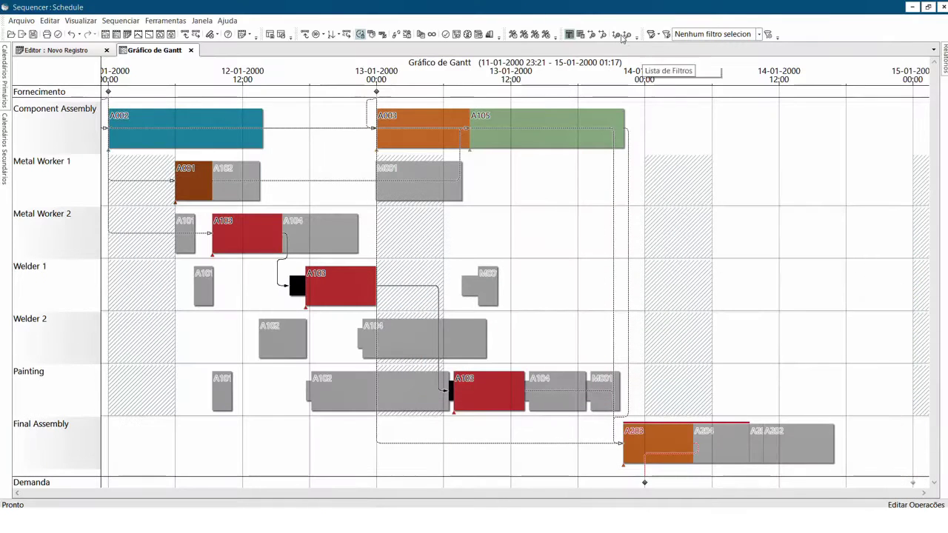
click(58, 35)
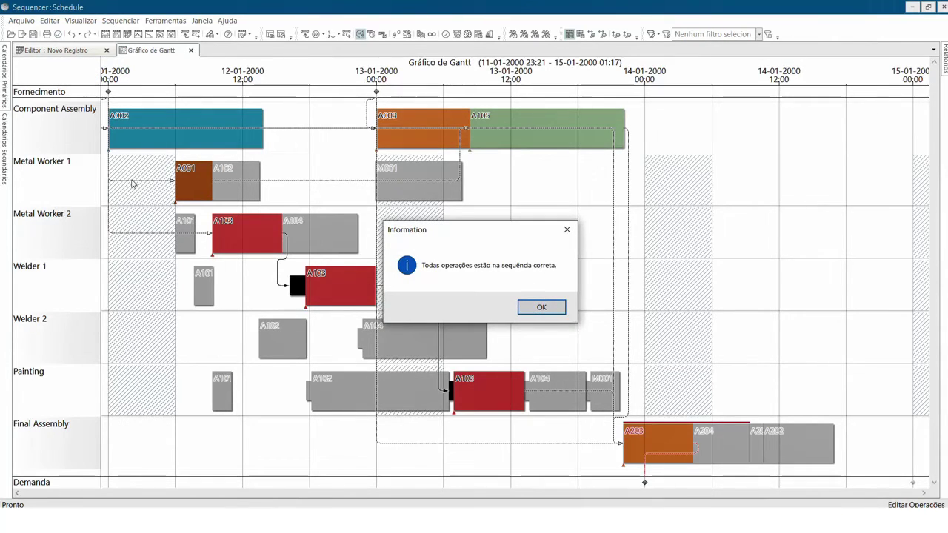
click(551, 311)
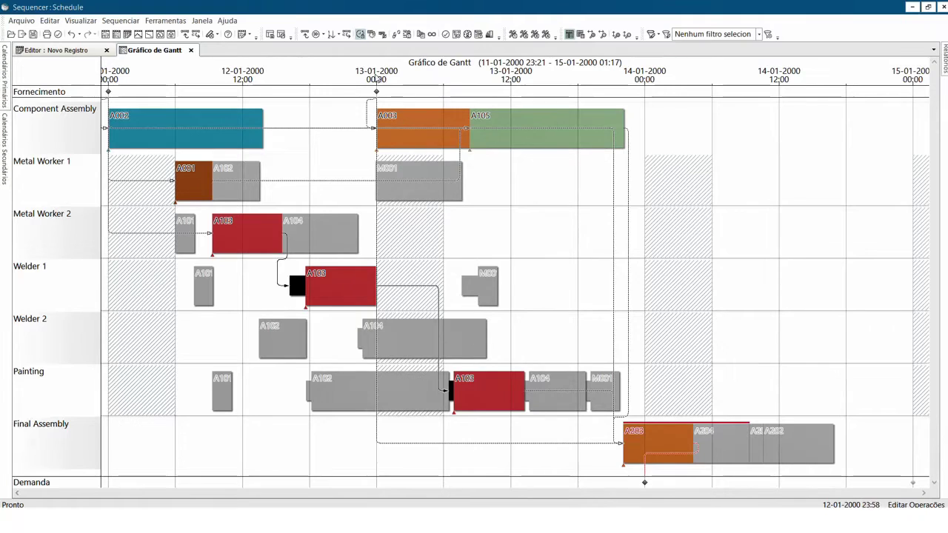
- Clear the Gantt highlighting and move order A003 on Component Assembly to the afternoon of 14-01-2000
click(320, 108)
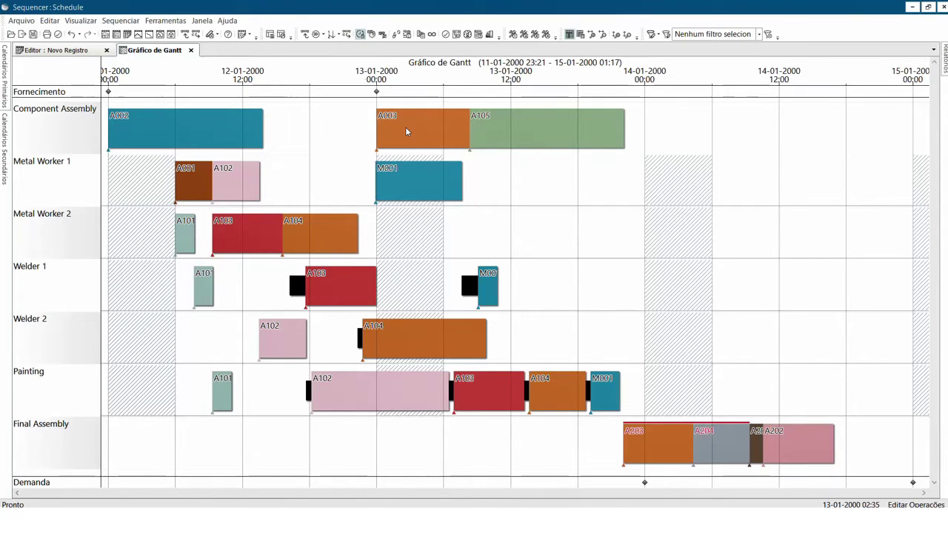
drag(405, 126, 823, 120)
- Highlight all previous operations (Todas Ops. Anteriores) of order A203 in Final Assembly
right_click(638, 452)
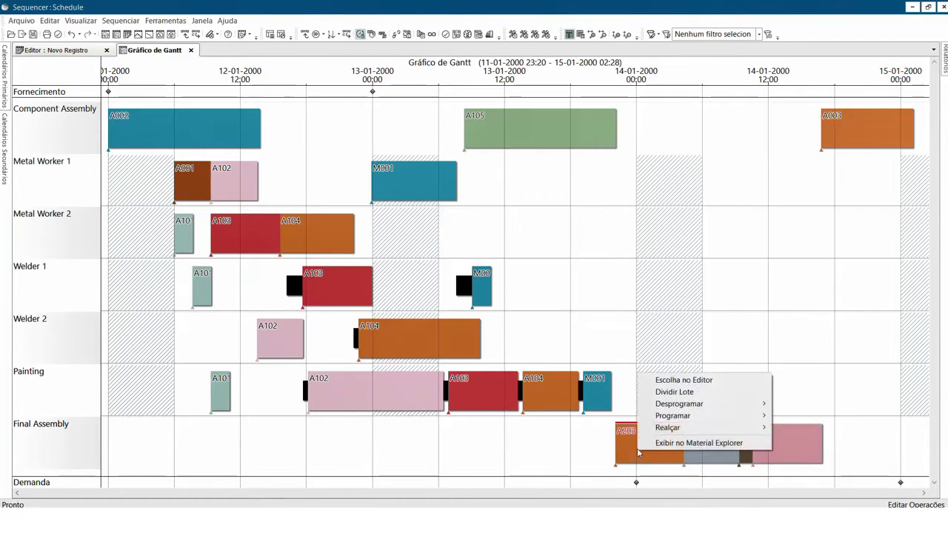
mouse_move(670, 427)
click(467, 479)
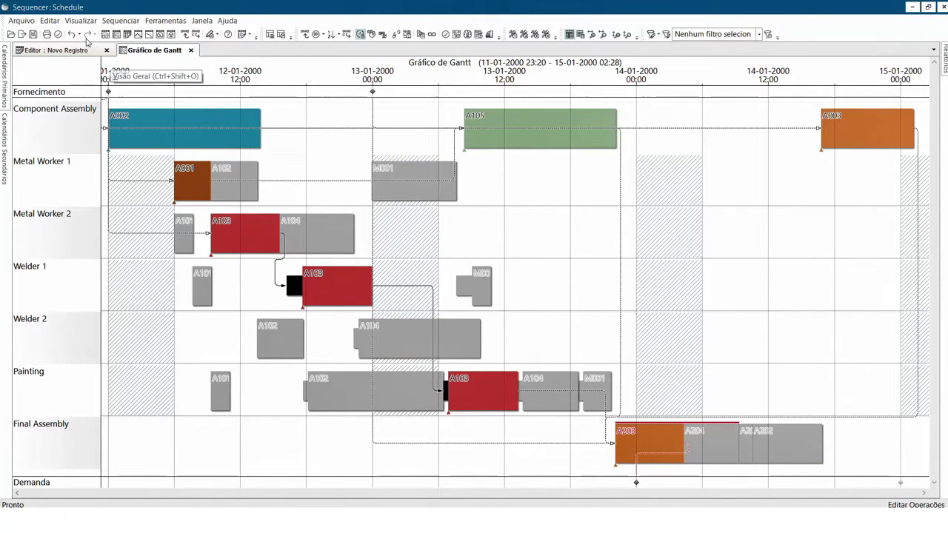
- Validate the schedule's operation sequence and decline to continue the check past the first reported conflict
click(58, 35)
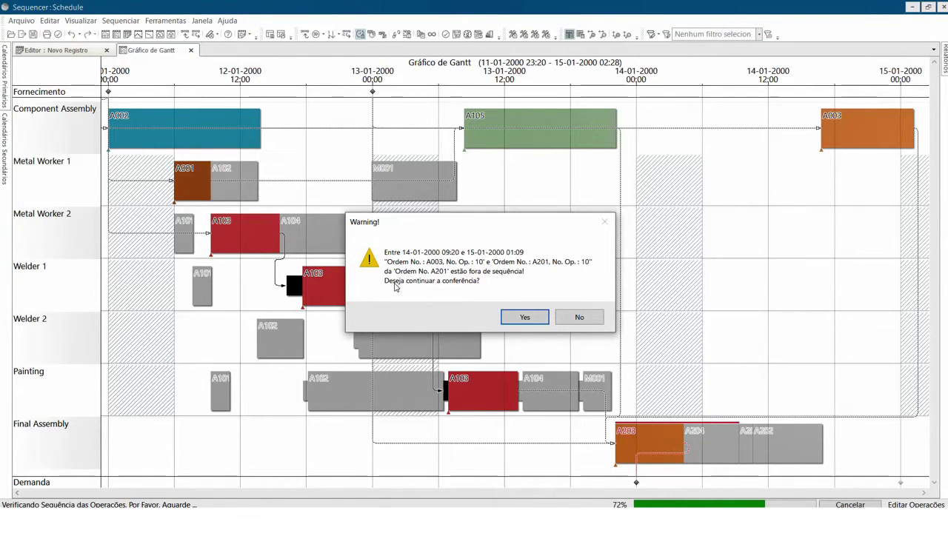
click(579, 316)
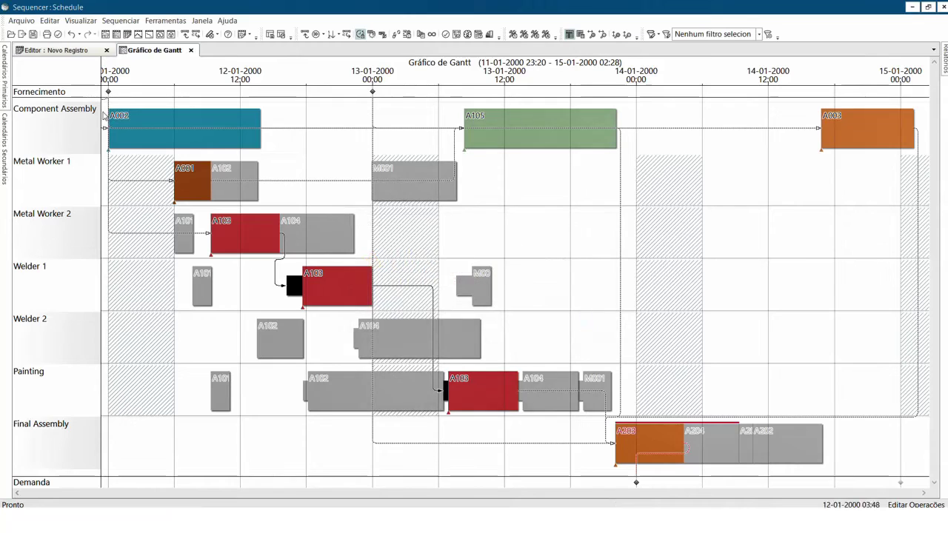
- Undo the move of order A003 on Component Assembly and validate the schedule again
click(71, 37)
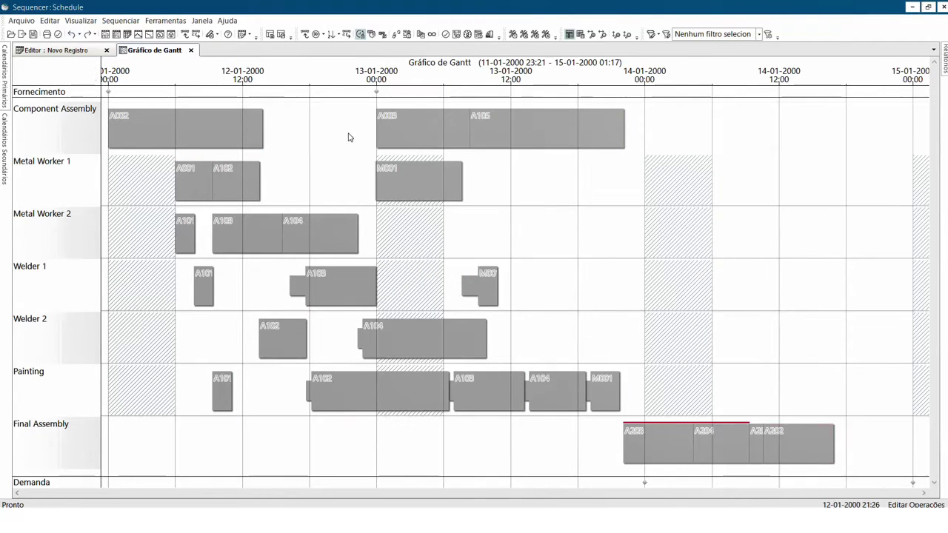
click(58, 36)
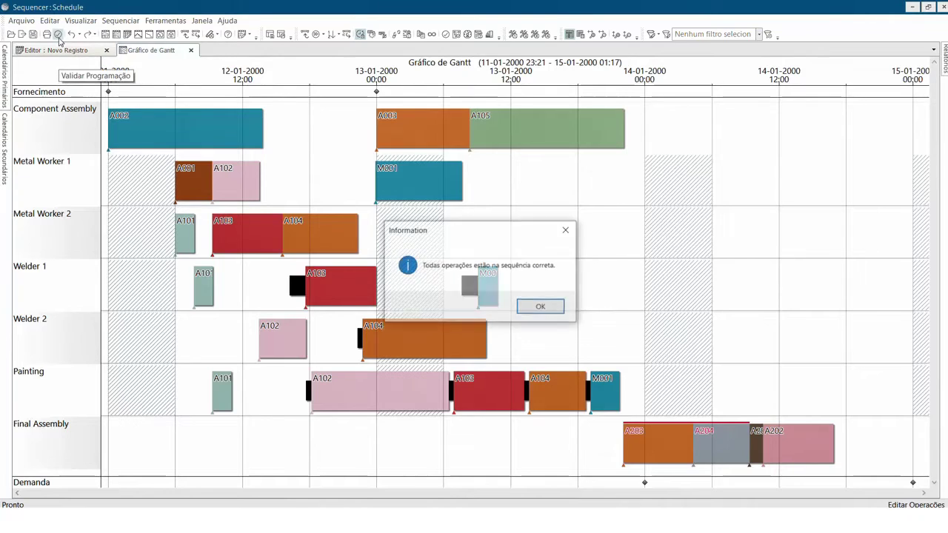
click(555, 309)
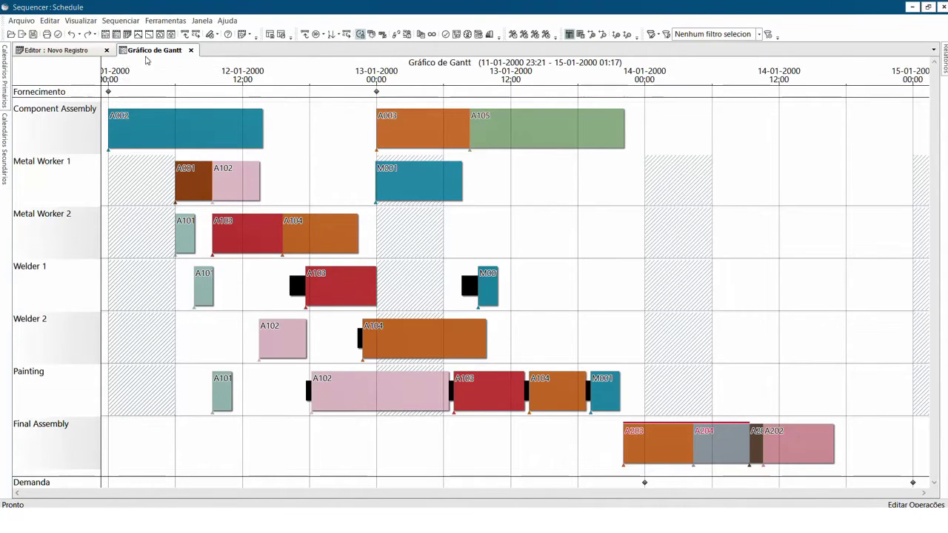
- Close the Gantt chart and reopen it
click(192, 51)
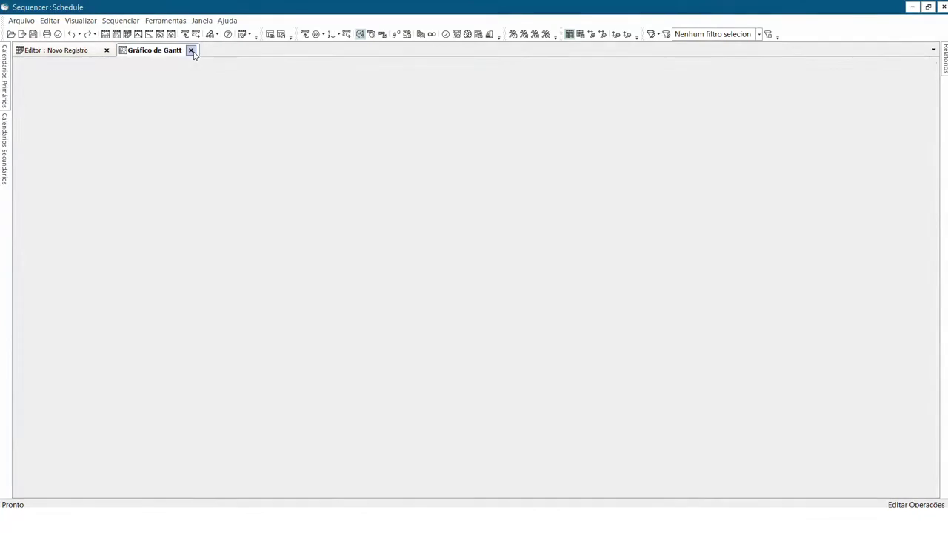
click(104, 37)
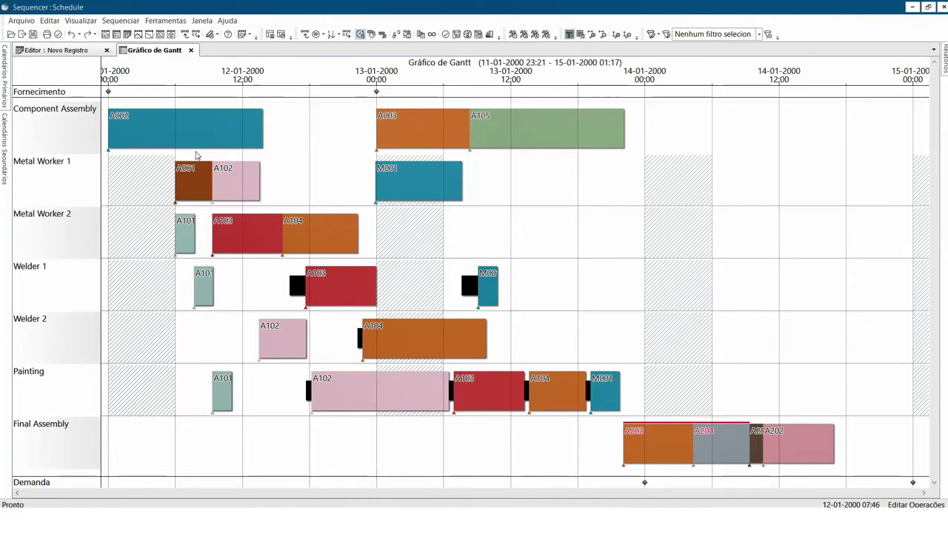
- Group the operations in the data editor by Quantidade and expand the 165 group
click(127, 36)
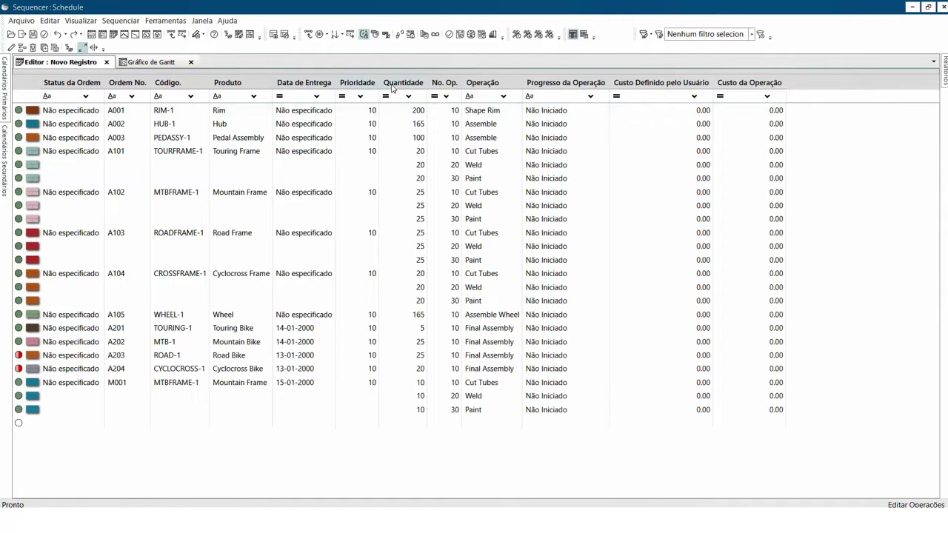
drag(408, 84, 379, 83)
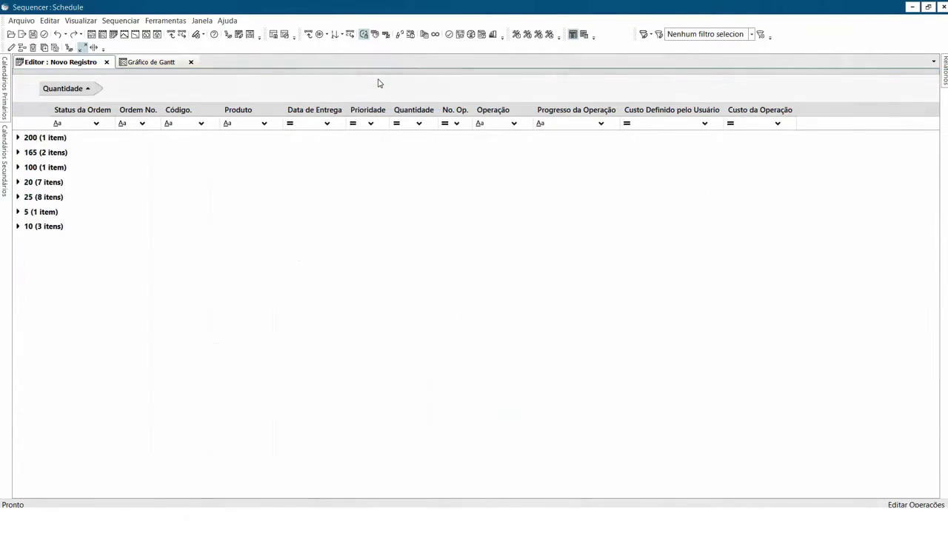
click(19, 153)
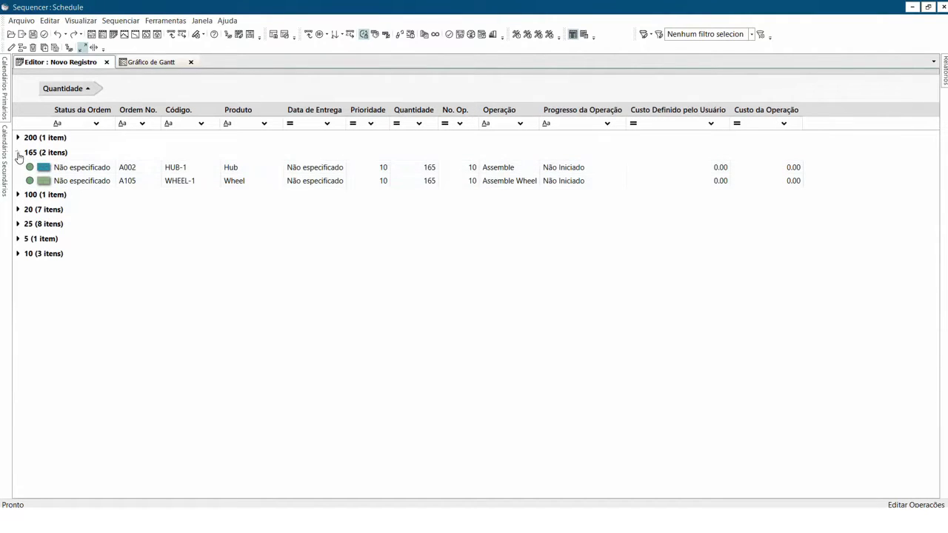
- Collapse the 165 group and remove the grouping, placing the Quantidade column between Produto and Data de Entrega
click(18, 152)
drag(65, 88, 280, 116)
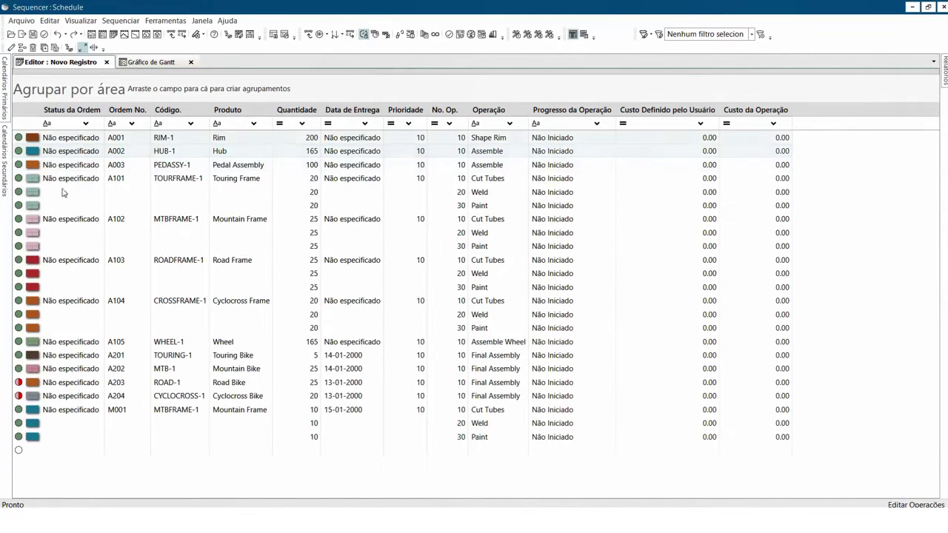
- View the resource utilization graphs (Gráficos) and open the order tracking chart (Visão Personalizada)
click(124, 35)
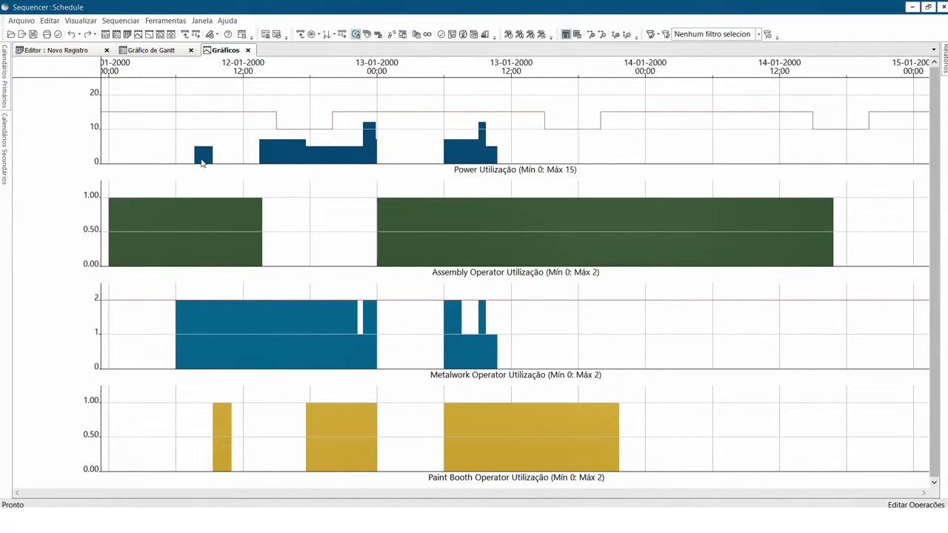
click(148, 35)
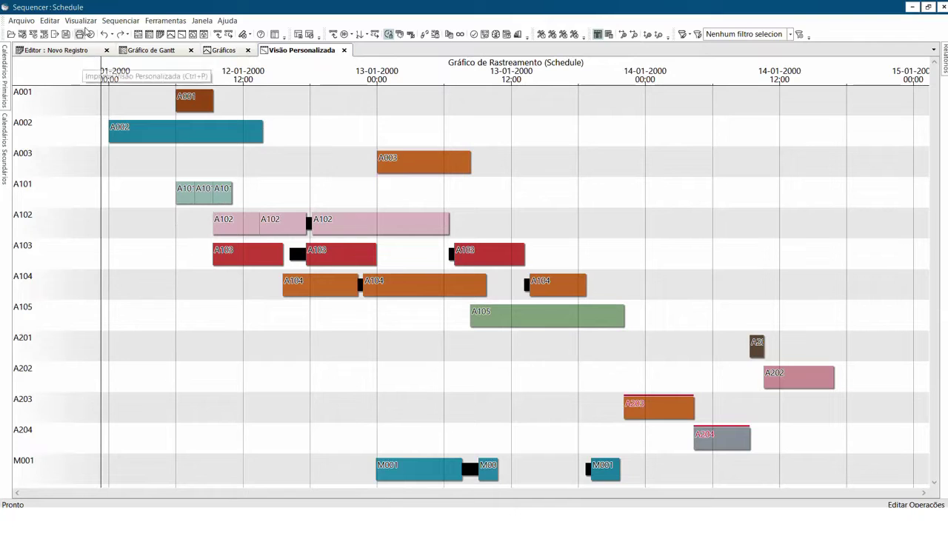
- Set the tracking chart's vertical axis (Eixo Vertical) to Produto
click(78, 21)
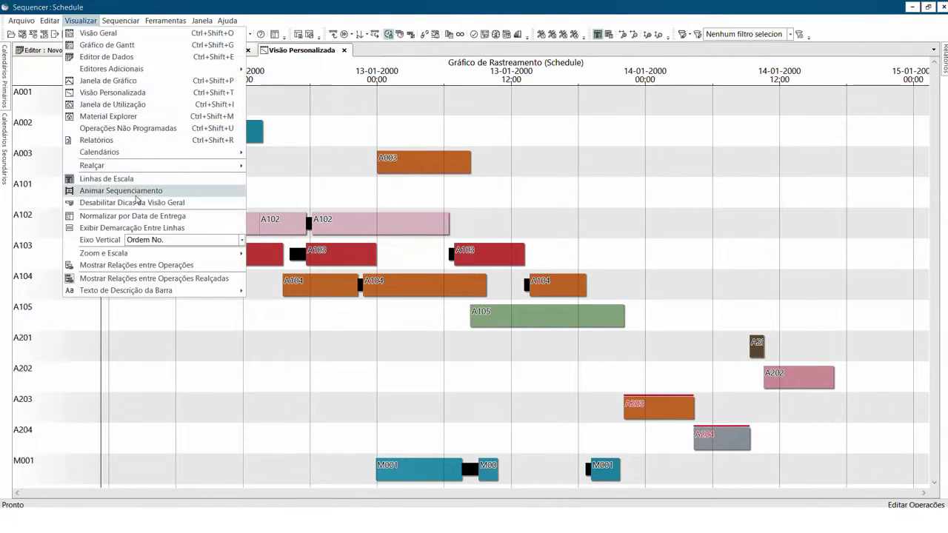
click(241, 240)
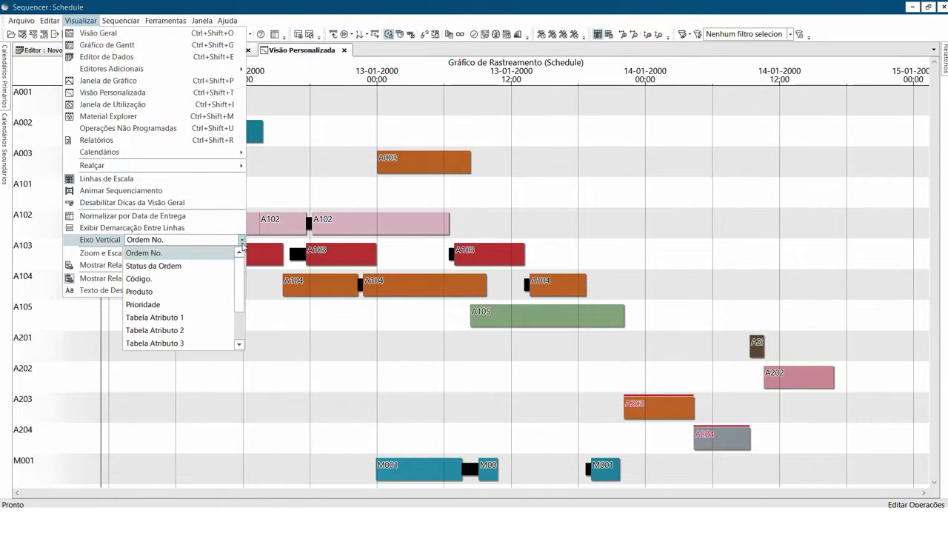
click(200, 291)
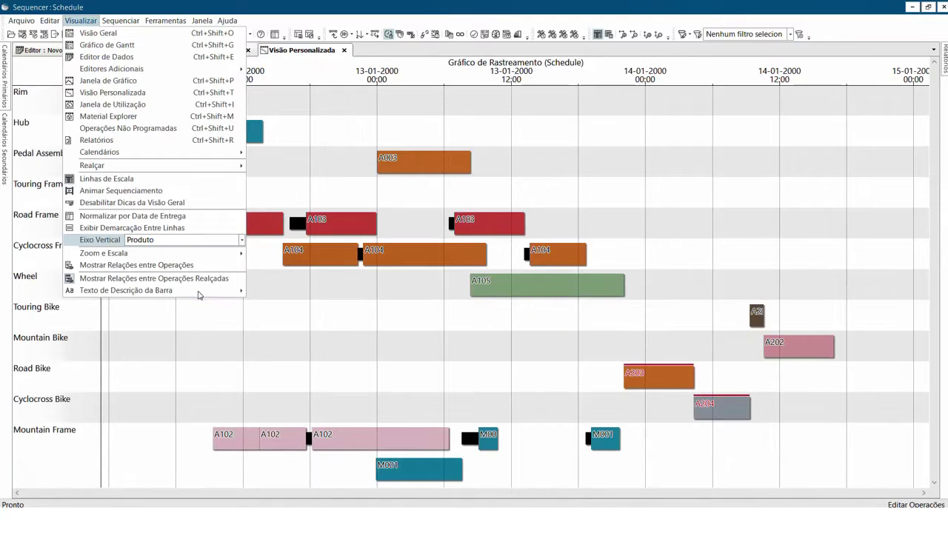
click(214, 354)
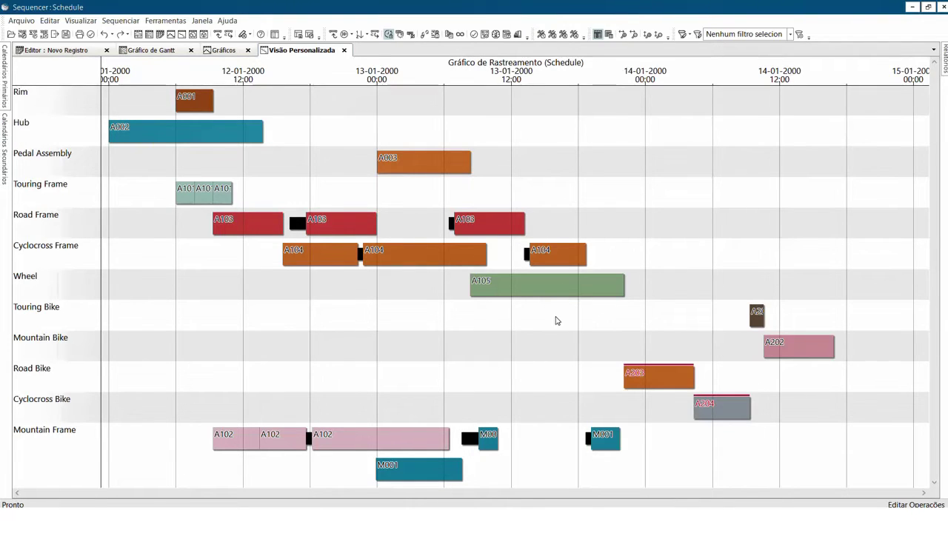
- Change the tracking chart's vertical axis to the attribute that groups orders by material, such as 953 Steel and 7005 Aluminium
click(80, 20)
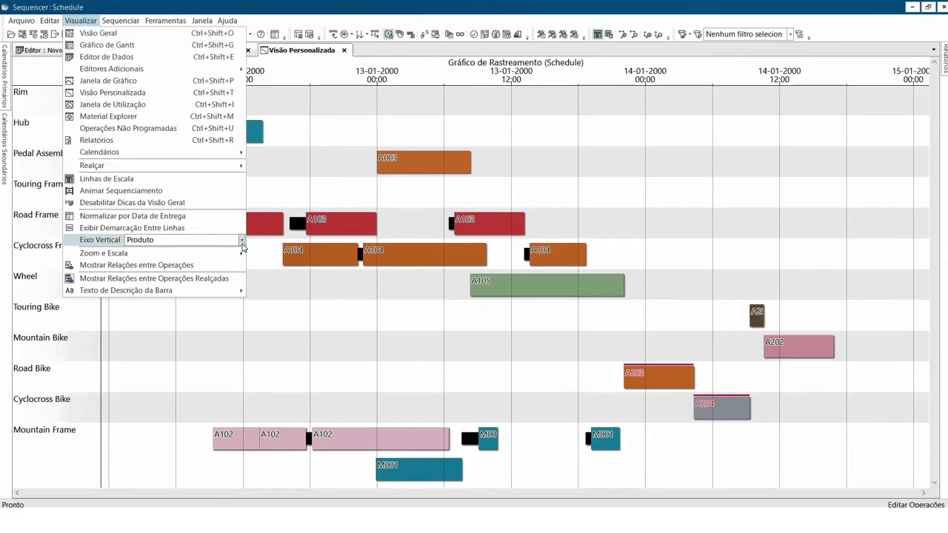
click(241, 240)
click(201, 291)
click(81, 362)
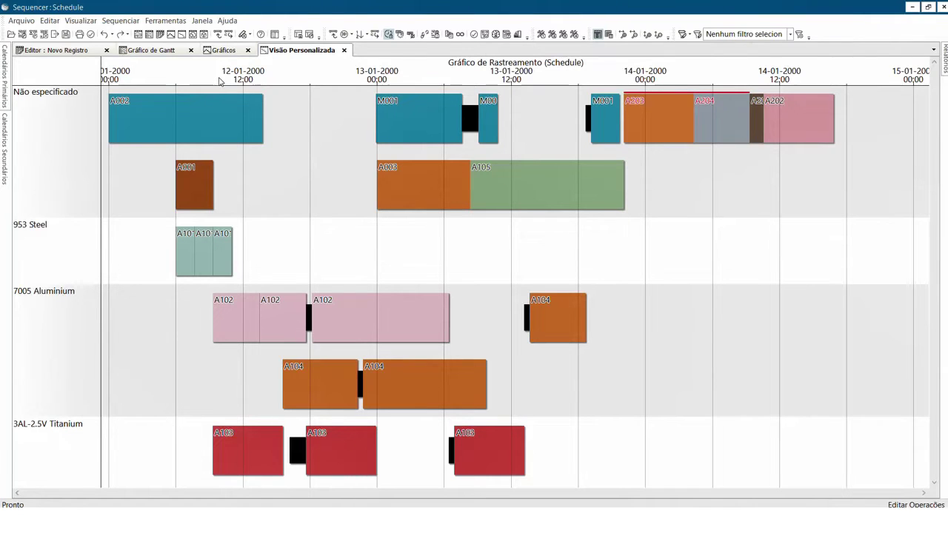
- Open the Utilização view and inspect the Paint Sprayers utilization details for 13-01-2000 from 06:00 to 12:00
click(192, 35)
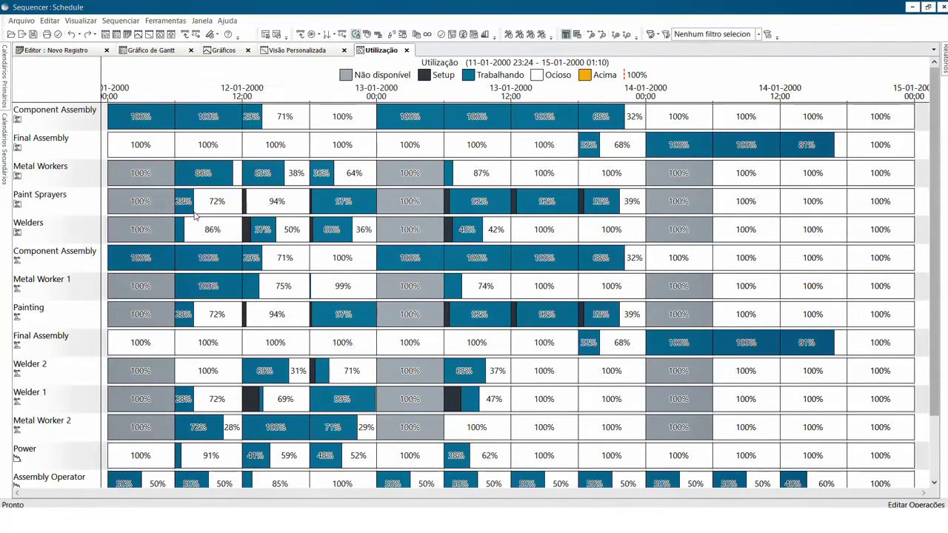
mouse_move(195, 216)
click(465, 206)
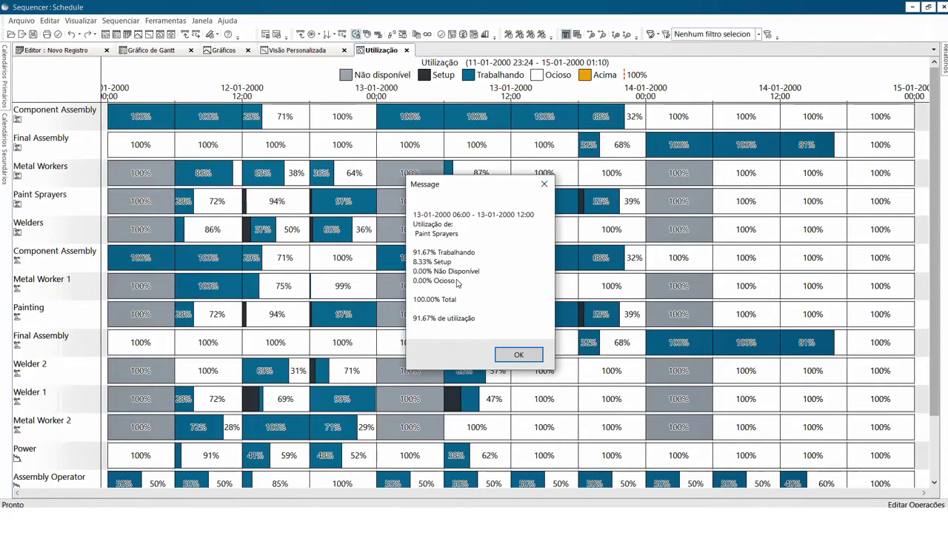
click(518, 354)
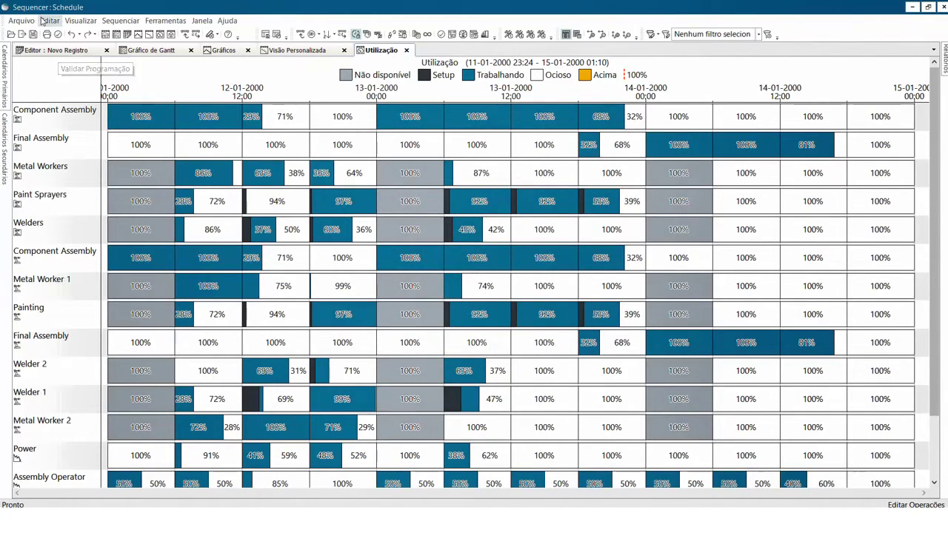
- Open the Material Explorer, widen its diagram area, and follow the material links from order A001 to order A105
click(170, 35)
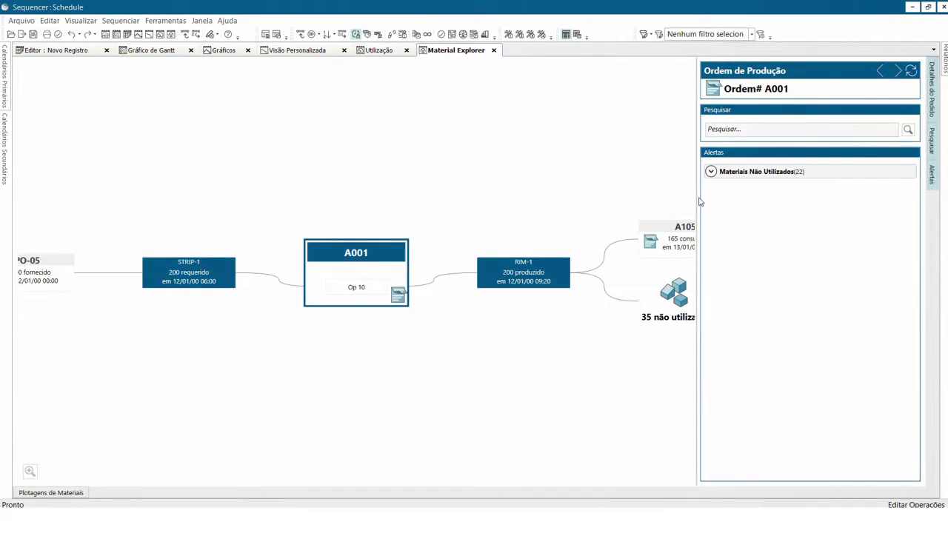
drag(699, 201, 807, 200)
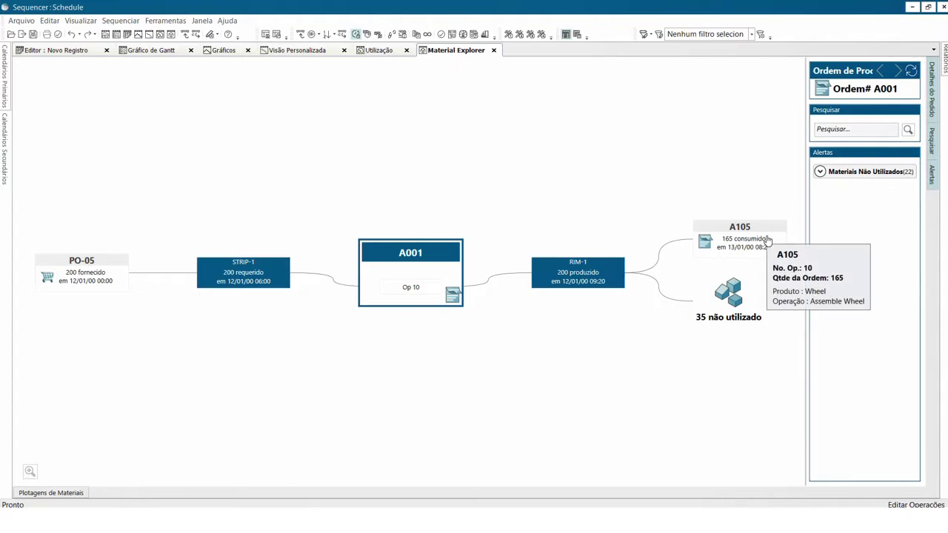
drag(680, 185, 428, 190)
double_click(498, 250)
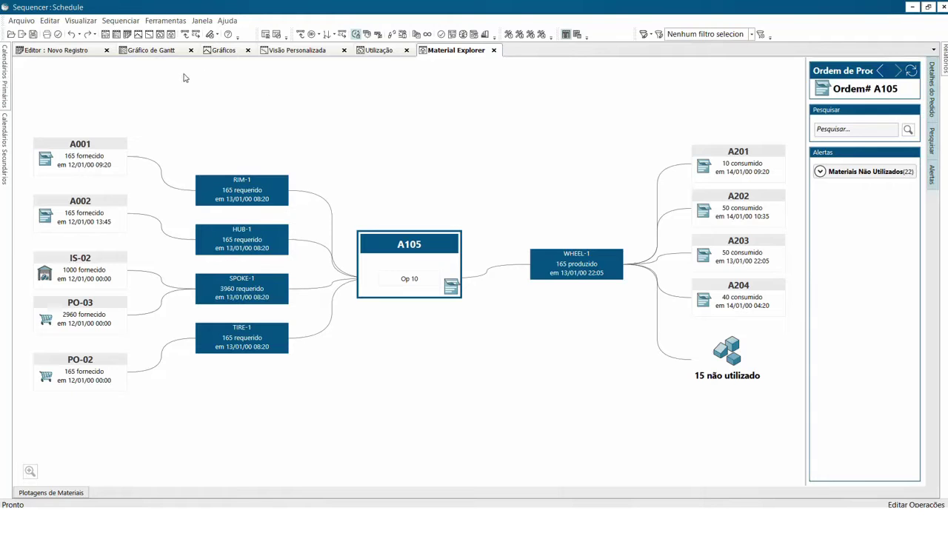
- Open the overview (Visão Geral), add a second pane below the Gantt chart, and enlarge the new pane
click(105, 34)
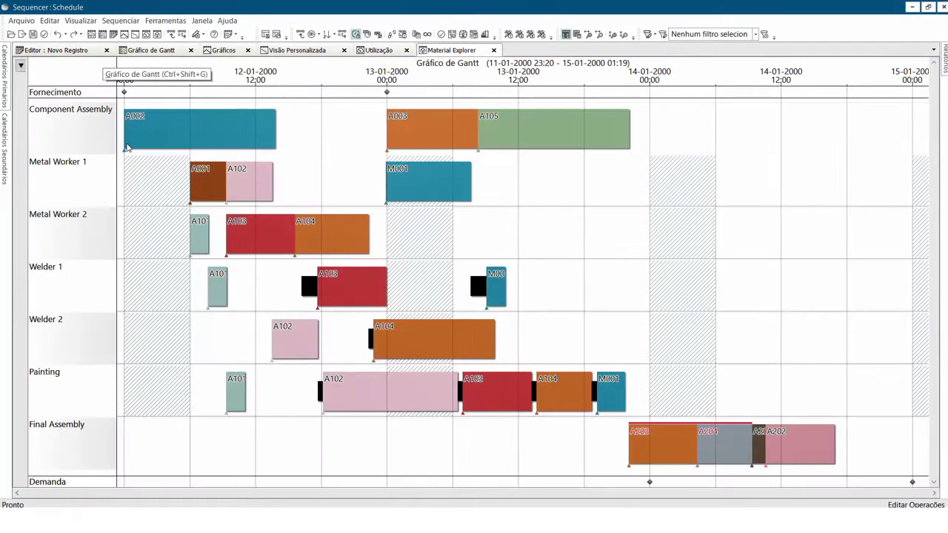
click(21, 66)
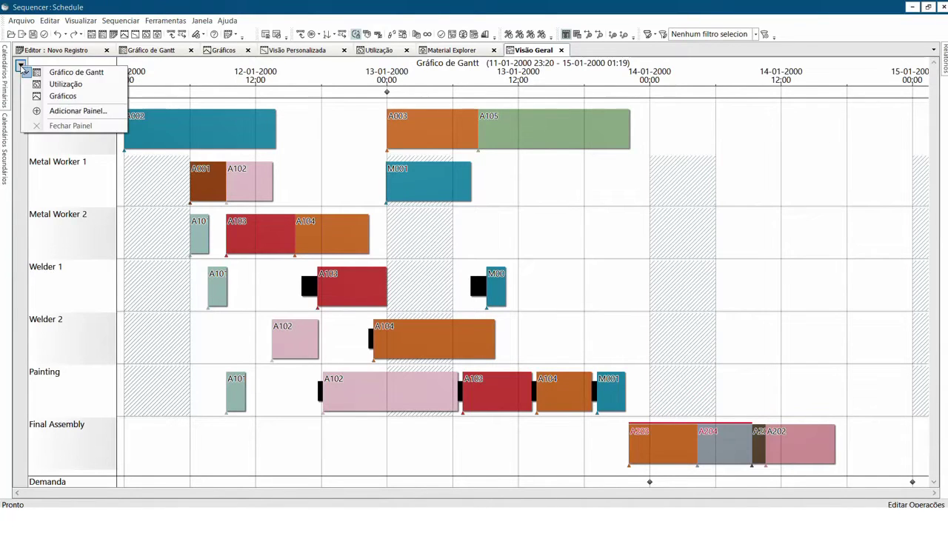
click(74, 111)
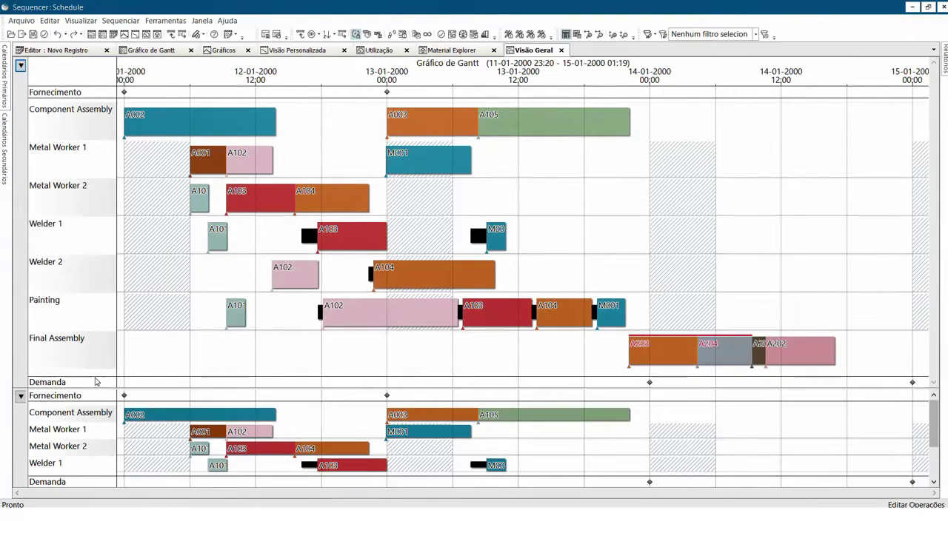
drag(95, 385, 109, 323)
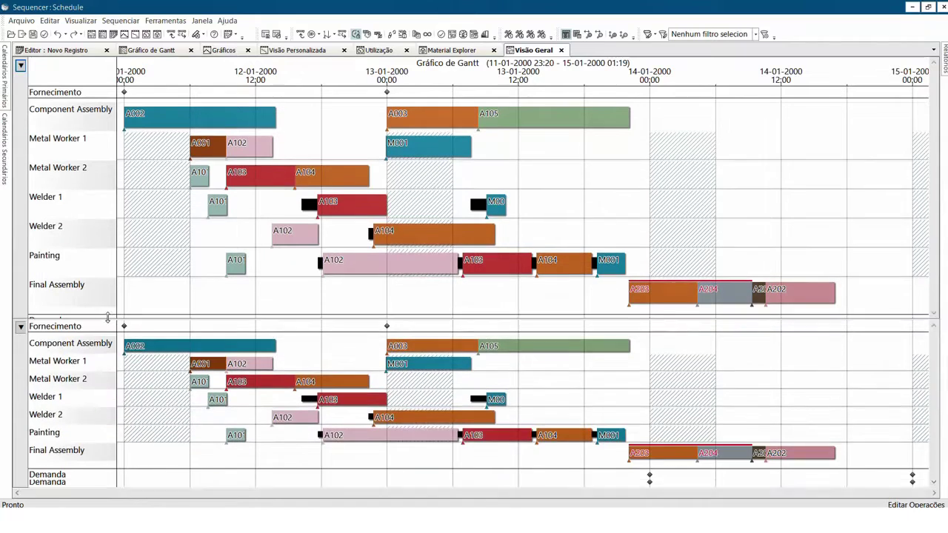
- Show Utilização in the overview's lower pane, and switch that pane to Gráficos
click(20, 332)
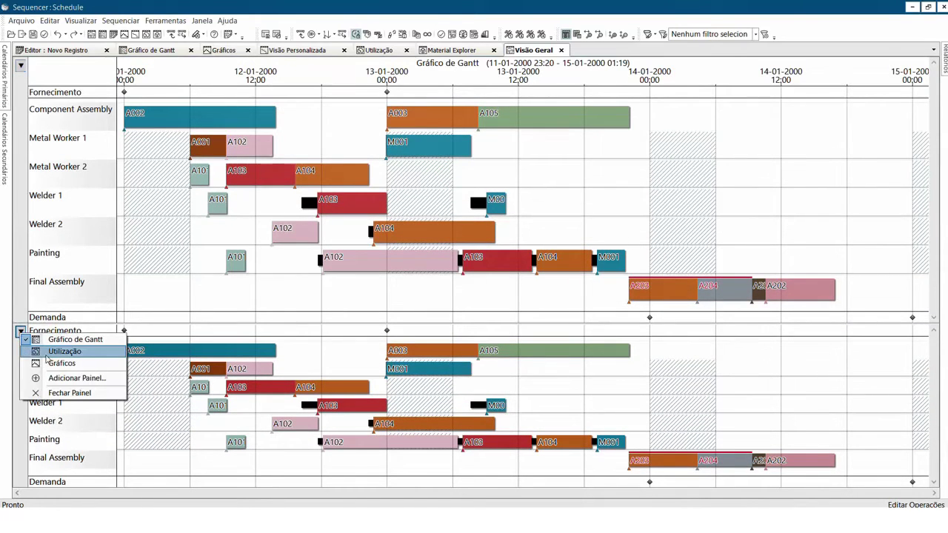
click(51, 355)
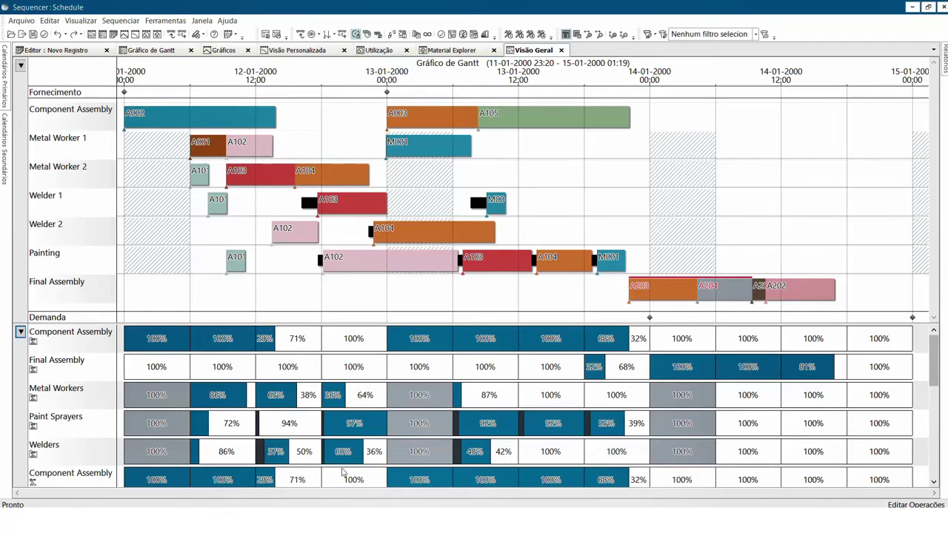
click(21, 332)
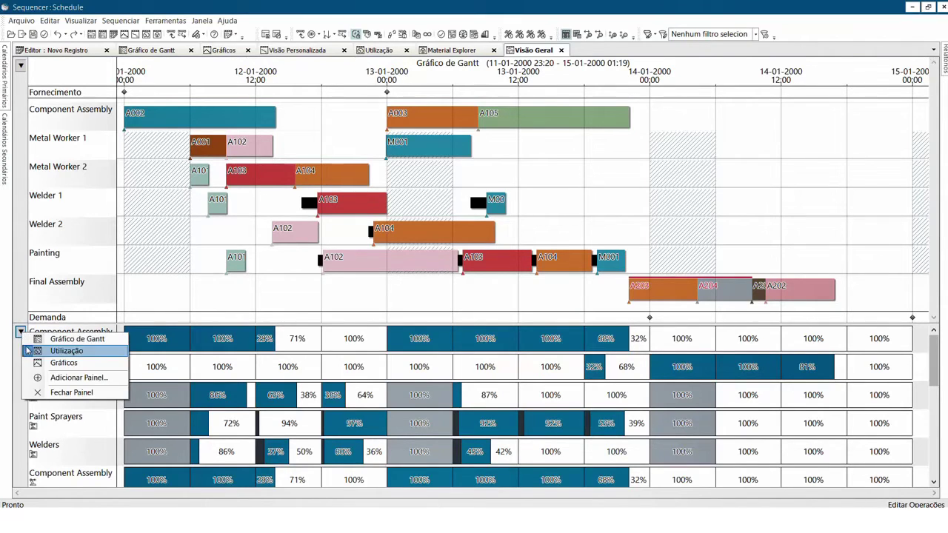
click(52, 362)
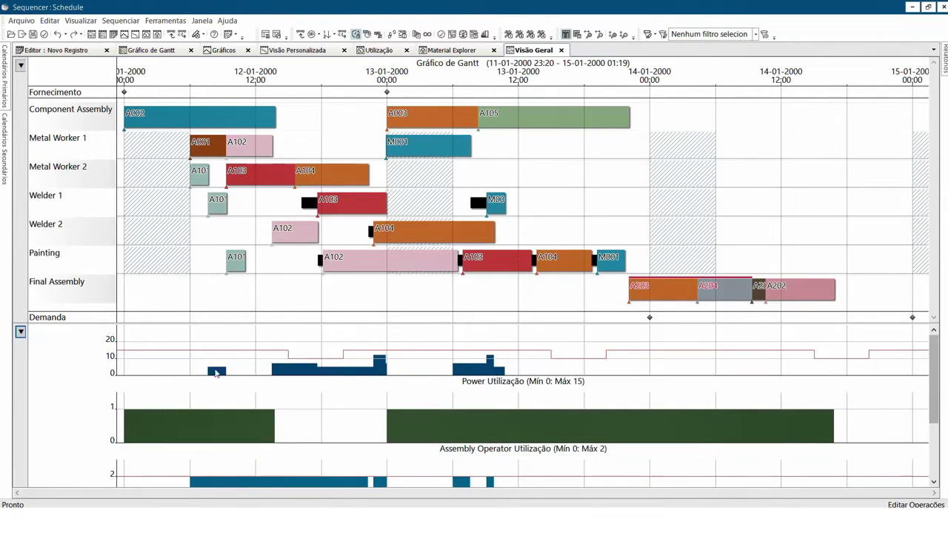
- Close the overview's lower Gráficos pane so that only the Gantt chart pane is left
drag(161, 437, 524, 435)
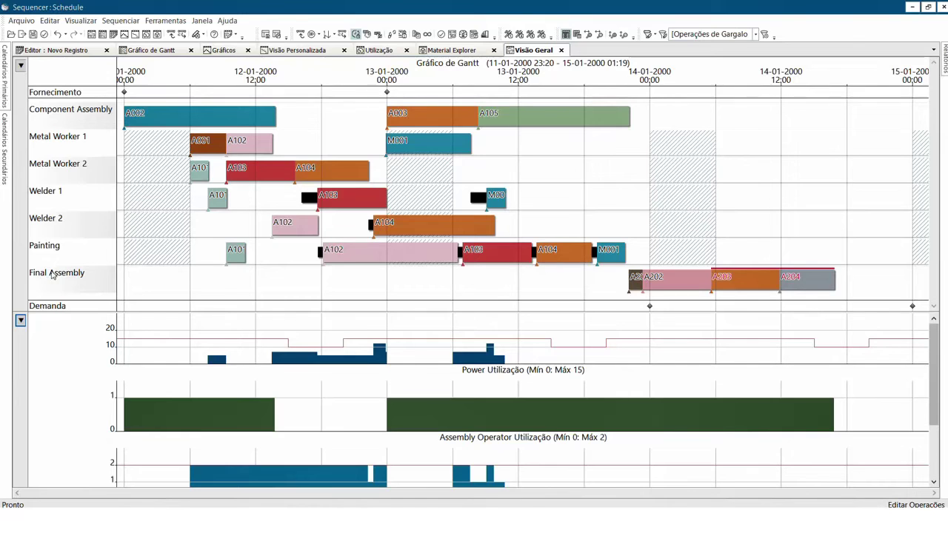
click(20, 320)
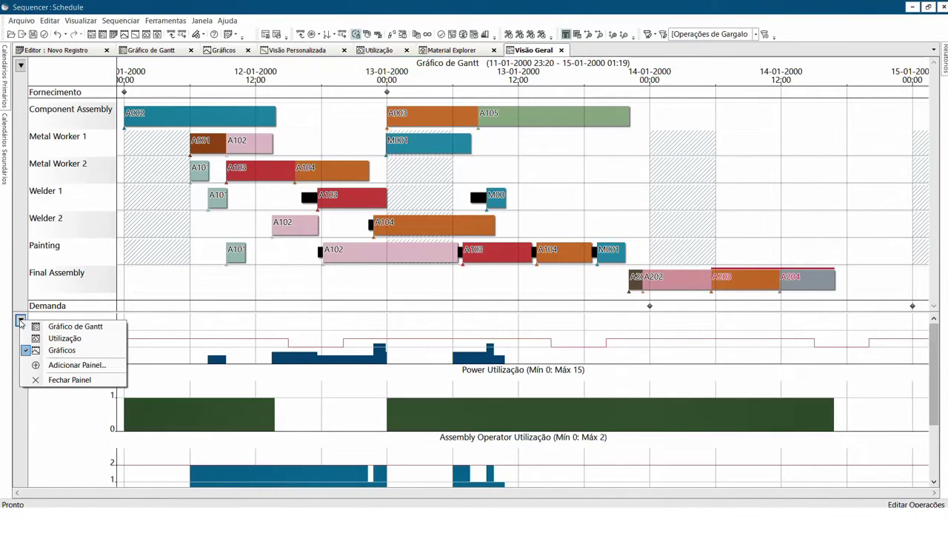
click(49, 380)
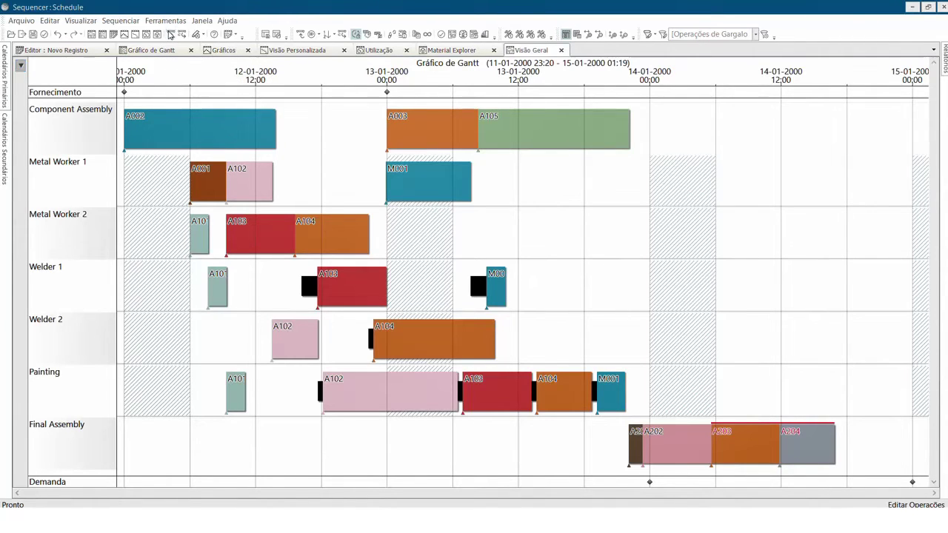
- Unschedule all operations, check them in the Operações Não Programadas window, and close that window
click(170, 35)
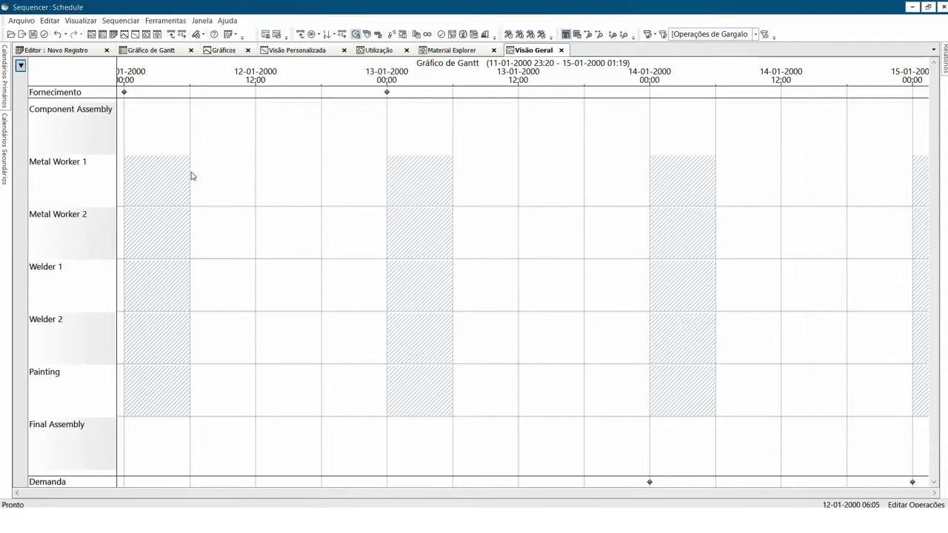
click(91, 22)
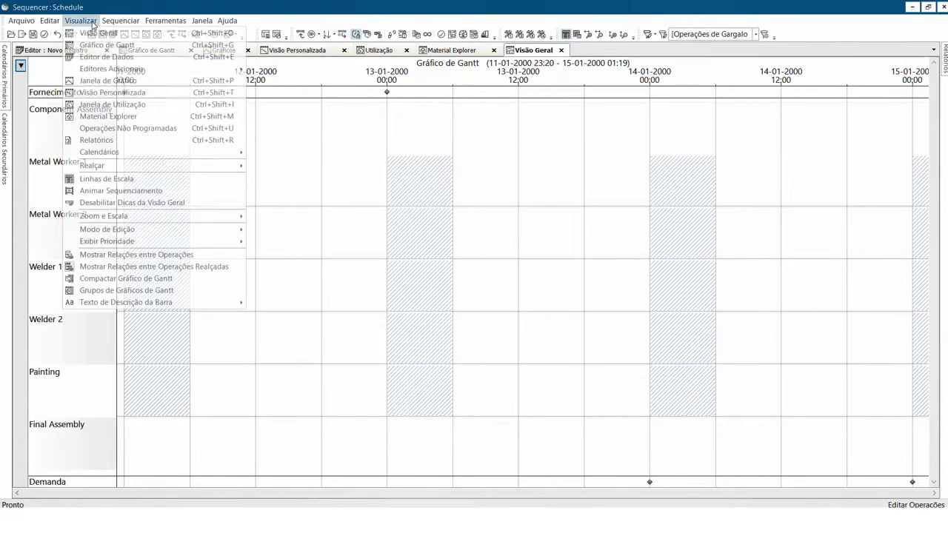
click(115, 127)
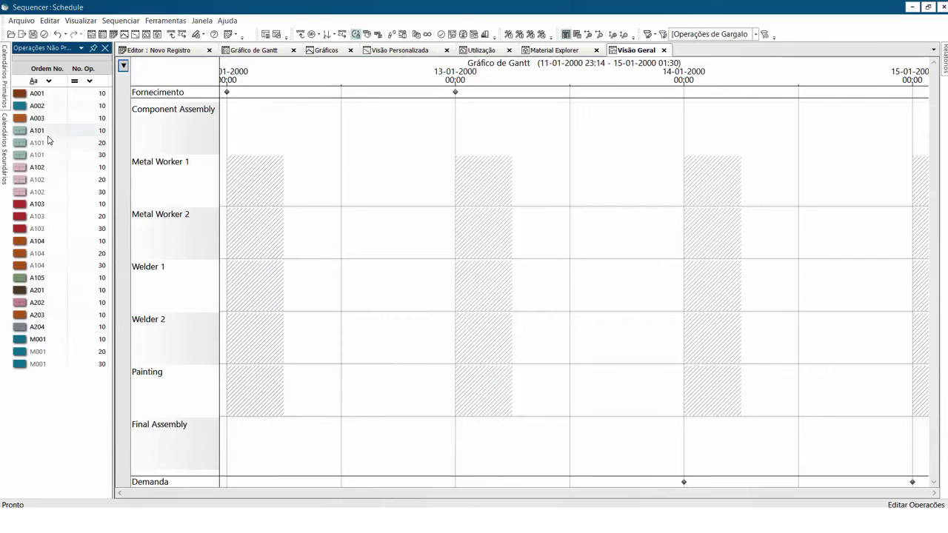
click(105, 47)
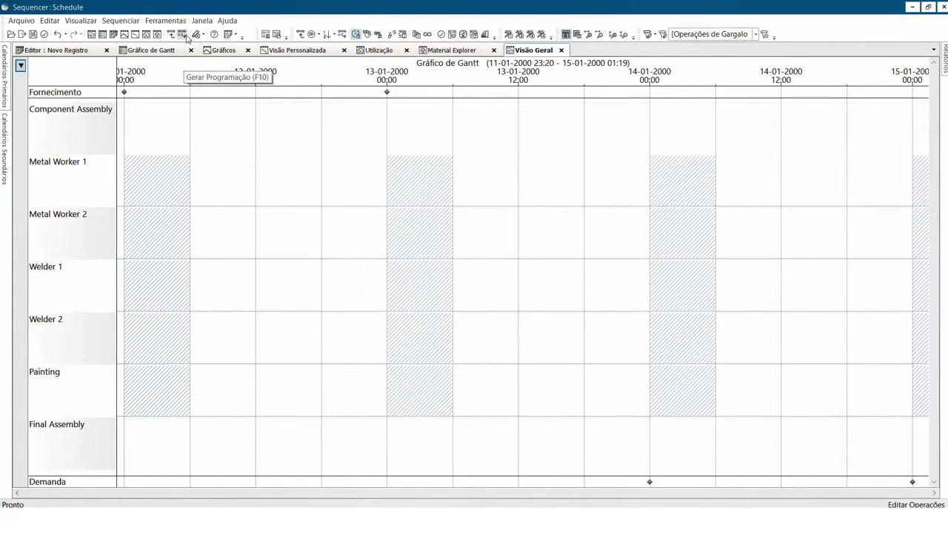
- Generate the schedule again, check the Operações Não Programadas window for remaining operations, and close it
click(184, 36)
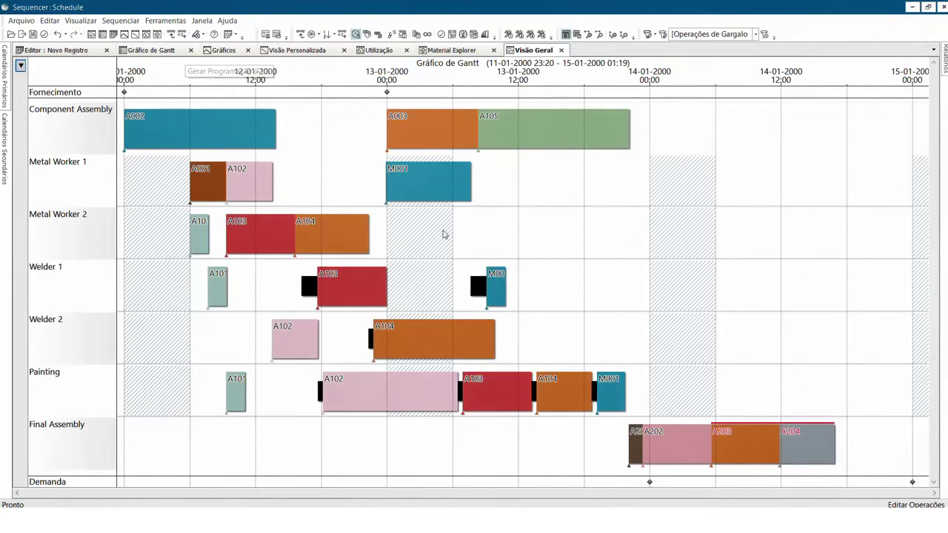
click(80, 20)
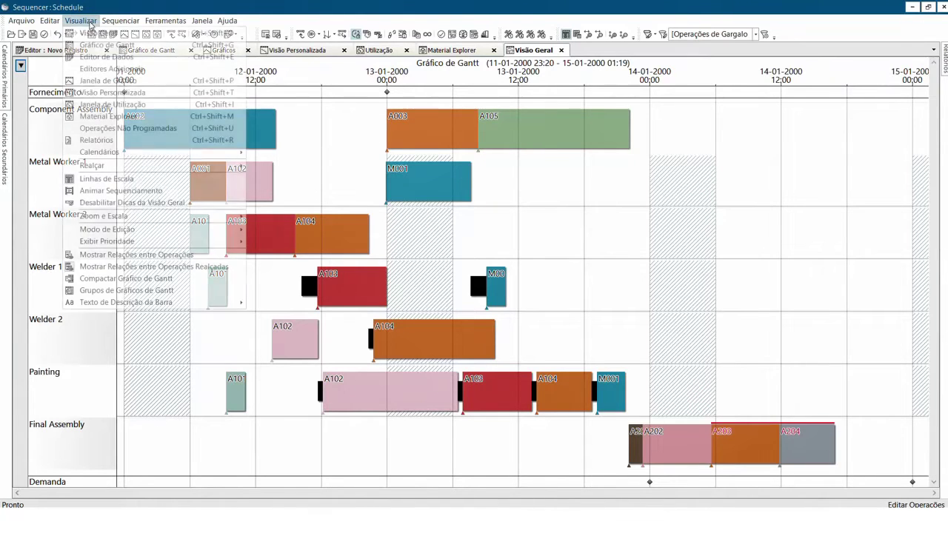
click(146, 128)
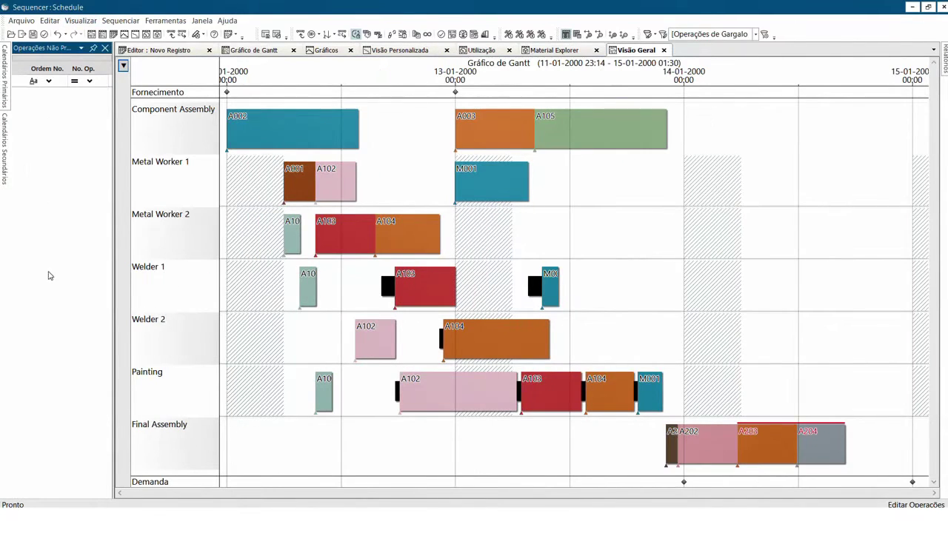
click(105, 48)
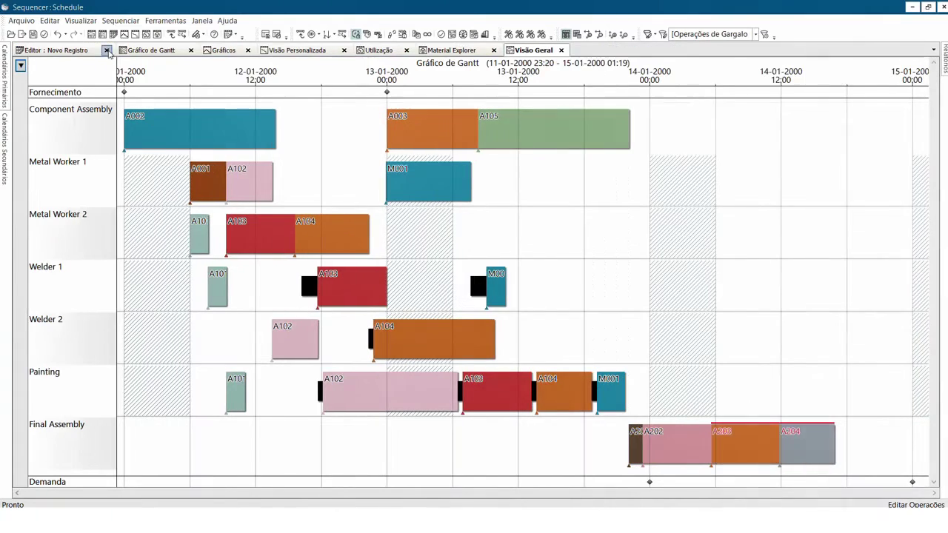
- Highlight the late orders (Ordens Atrasadas) in the Gantt chart, and switch the highlighting to the bottleneck operations (Operações Gargalo)
click(204, 35)
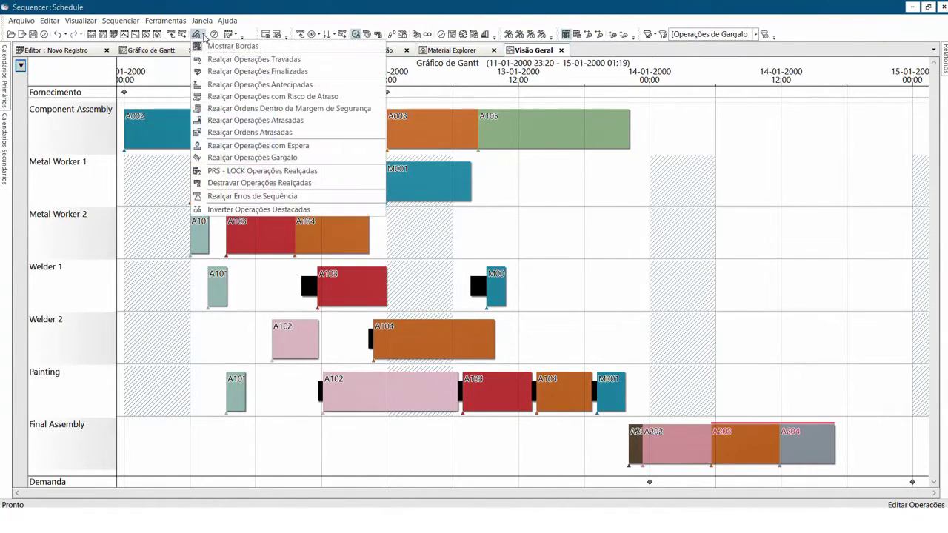
click(264, 132)
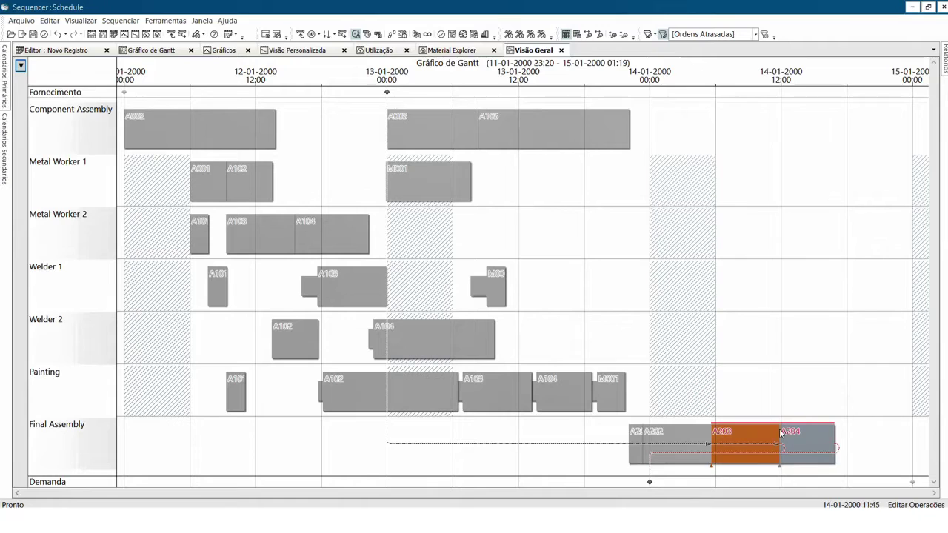
click(204, 36)
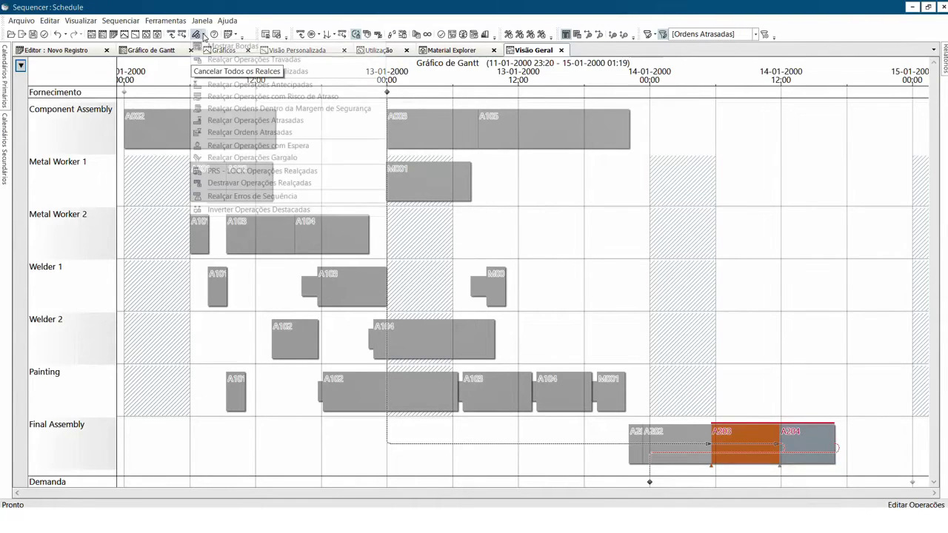
click(252, 158)
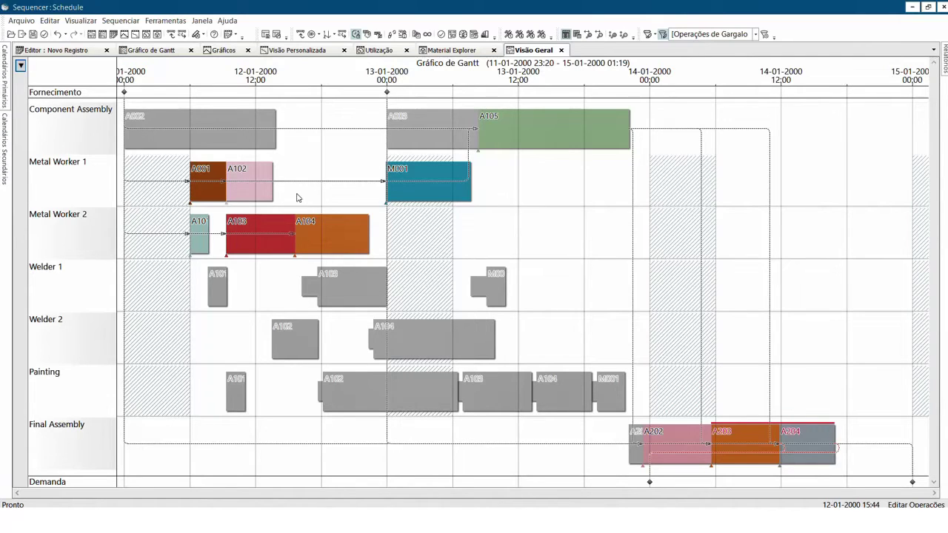
- Cancel all highlights in the overview's Gantt chart
click(204, 37)
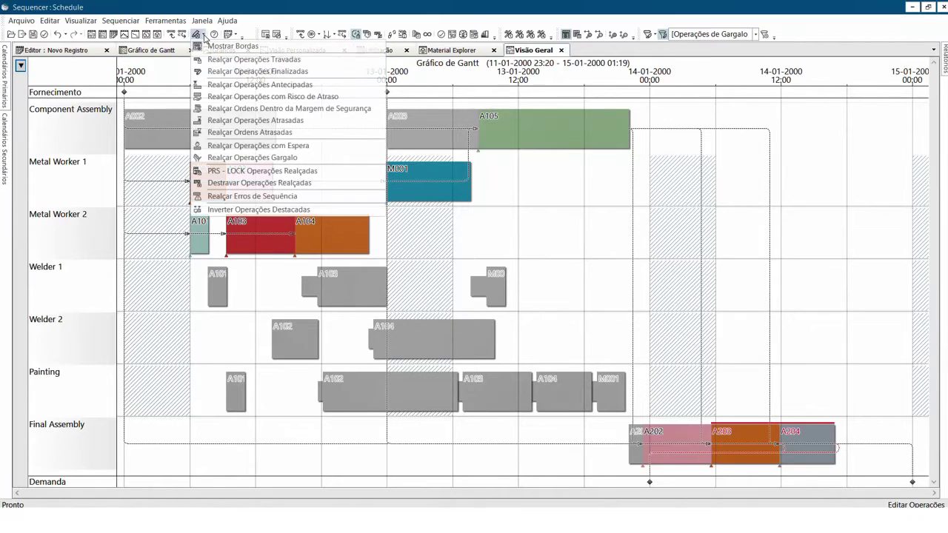
click(183, 271)
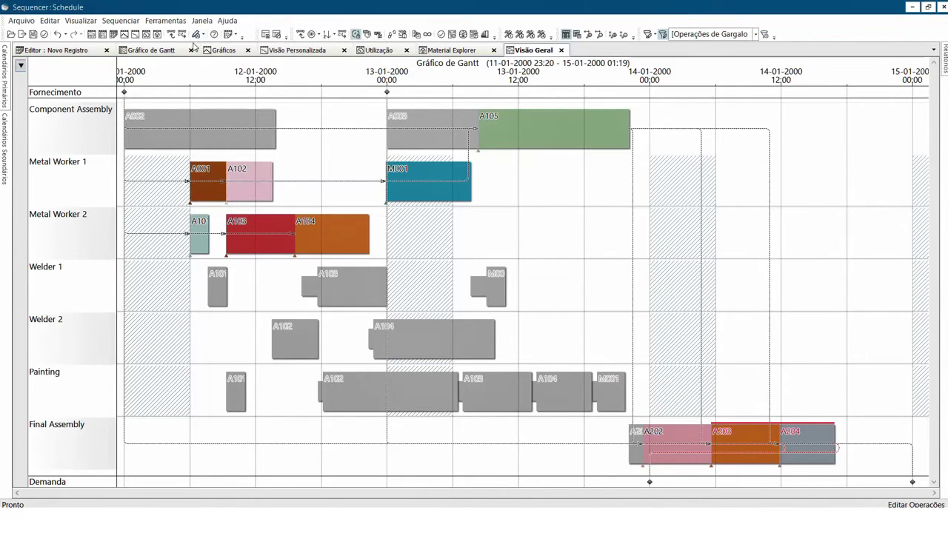
click(195, 35)
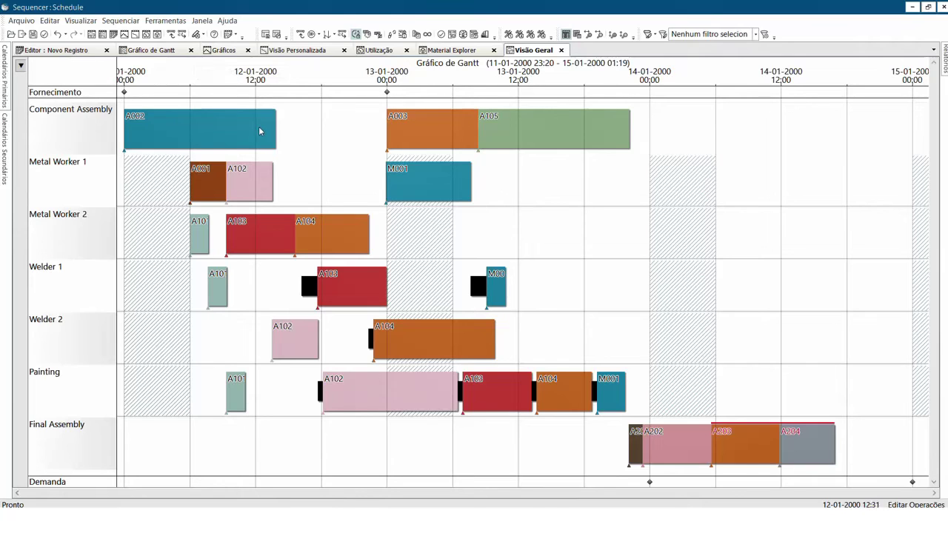
- Open the Sequencer help, reposition its window, look through the Scheduling topics in its contents, and close the help
click(214, 35)
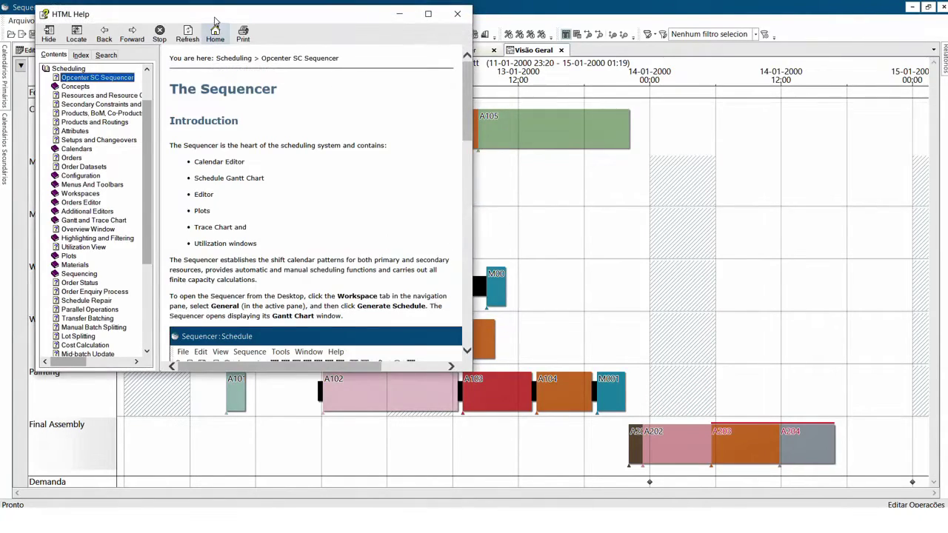
drag(215, 13, 294, 69)
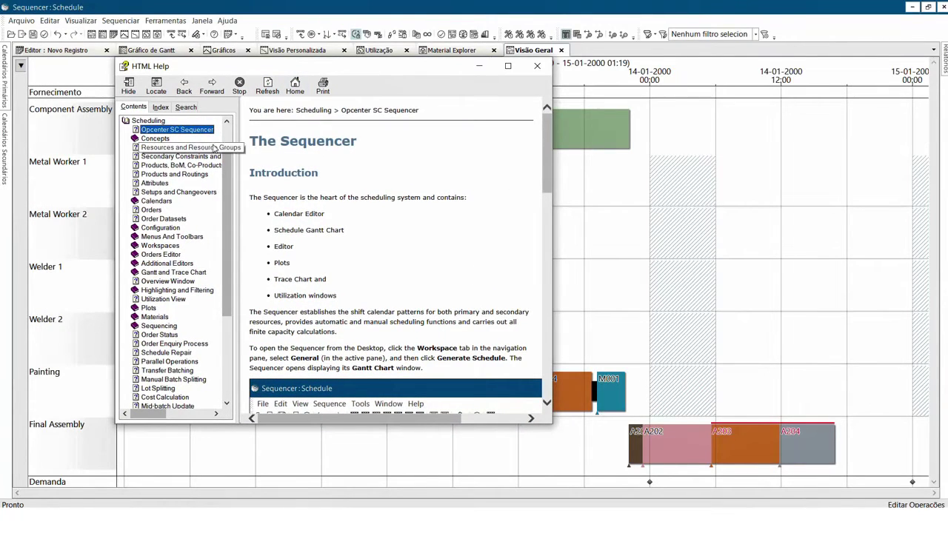
scroll(225, 178, up, 2)
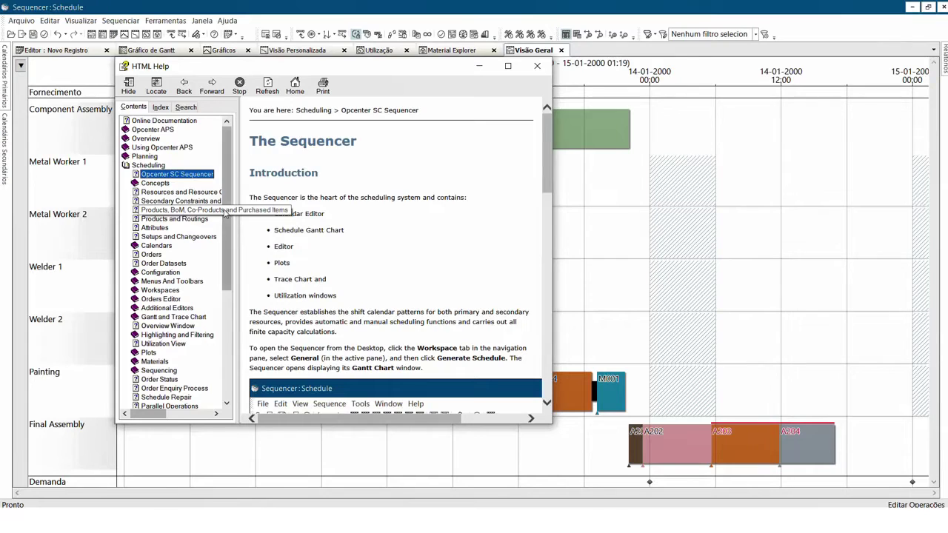
drag(226, 207, 220, 159)
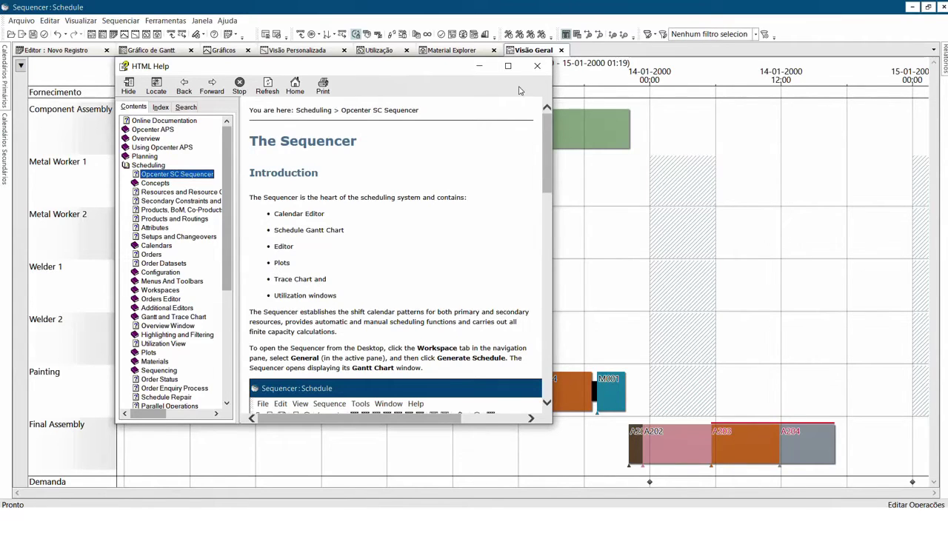
click(537, 65)
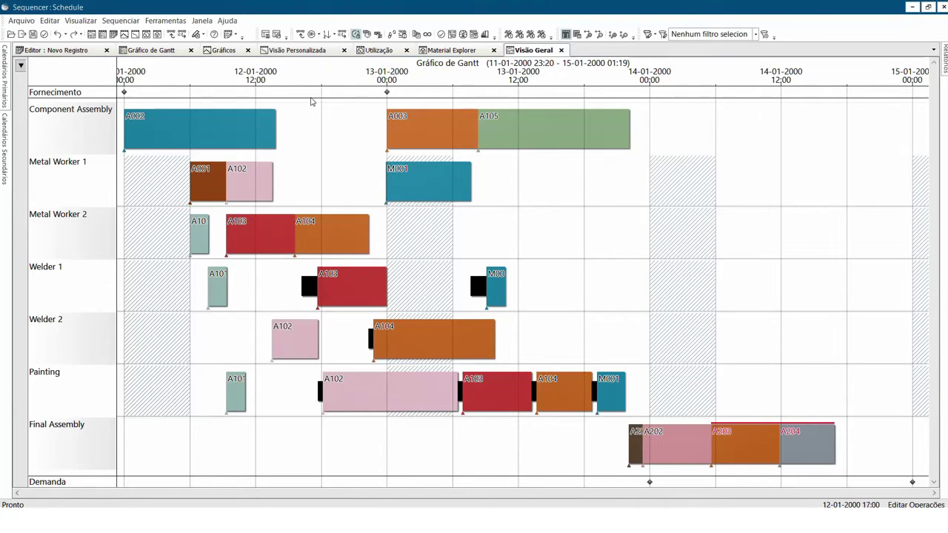
- Check the operation and calendar edit modes, and try moving the scale-lines toolbar onto a second row and back
click(234, 35)
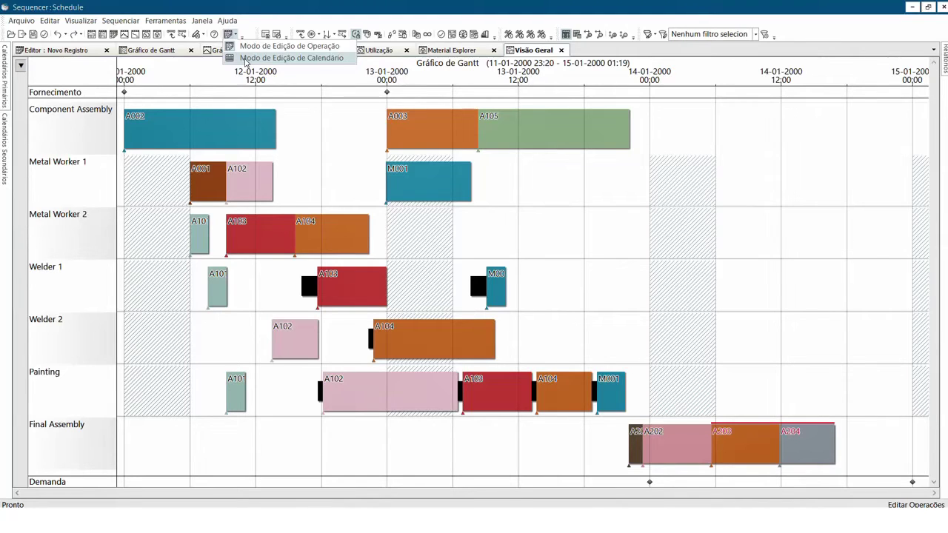
click(243, 15)
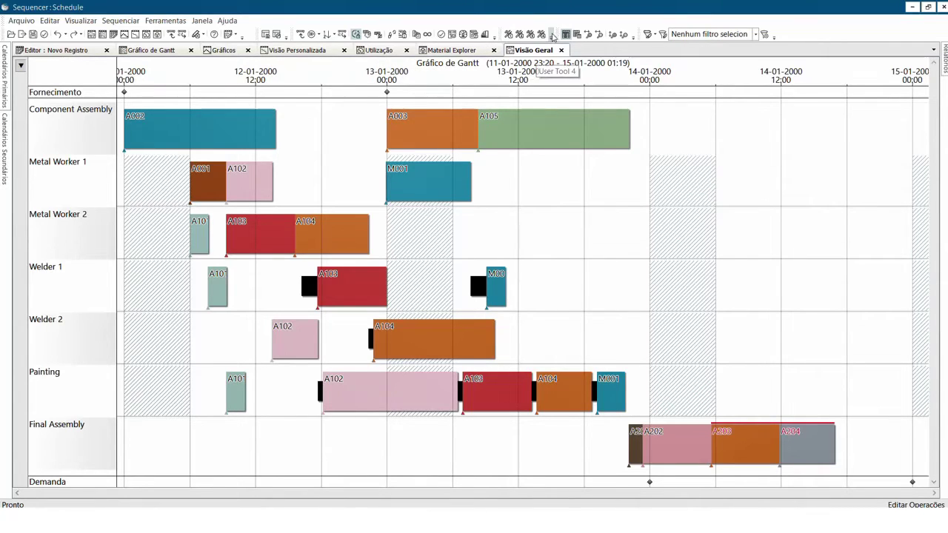
drag(561, 34, 556, 46)
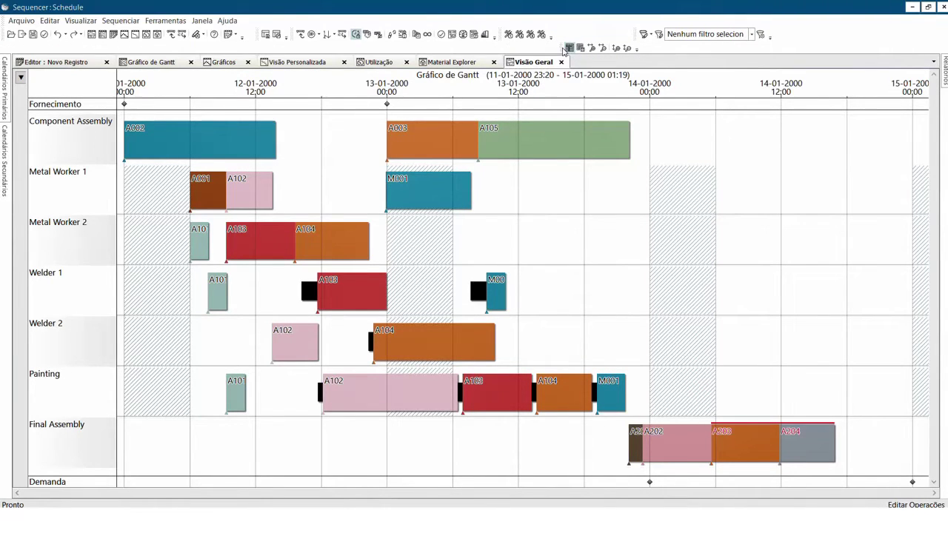
drag(565, 48, 556, 36)
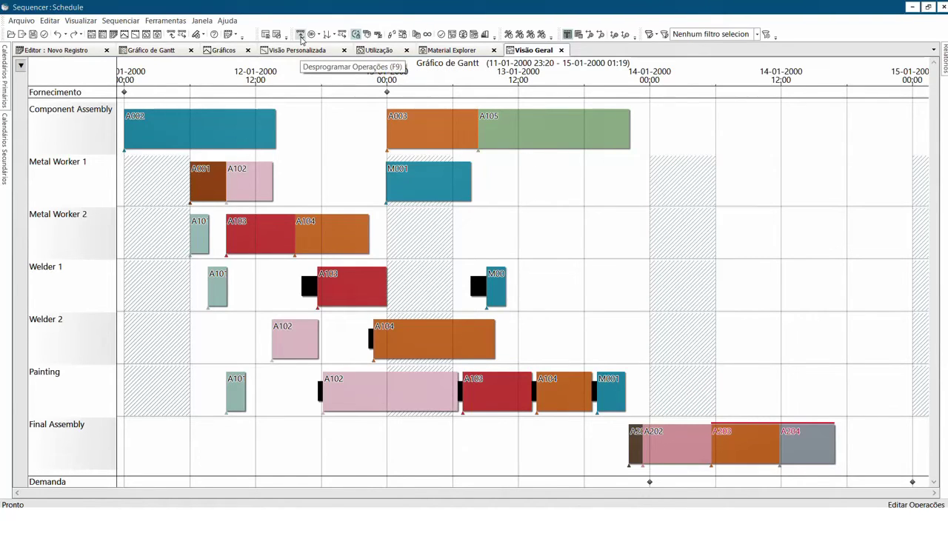
- Unschedule all operations and choose forward sequencing (Sequenciar para Frente) as the scheduling direction
click(300, 35)
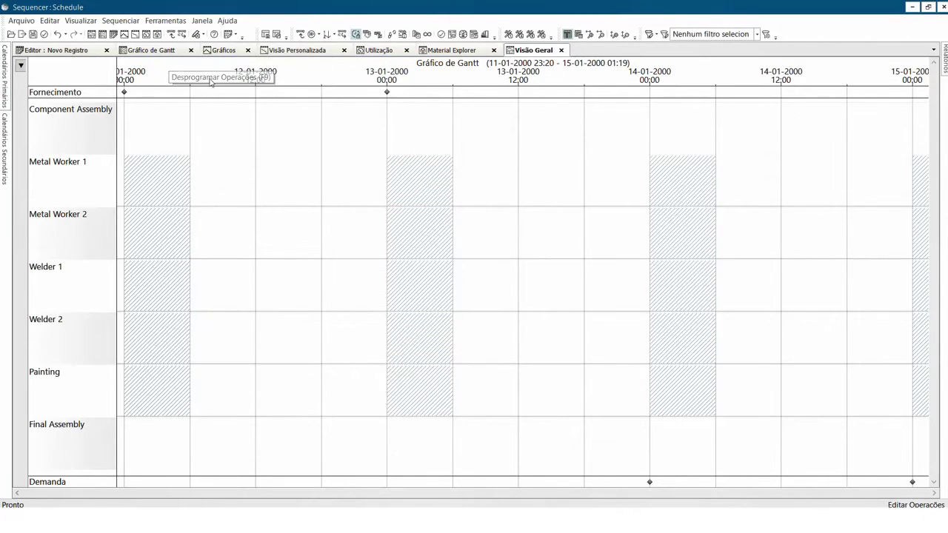
click(318, 35)
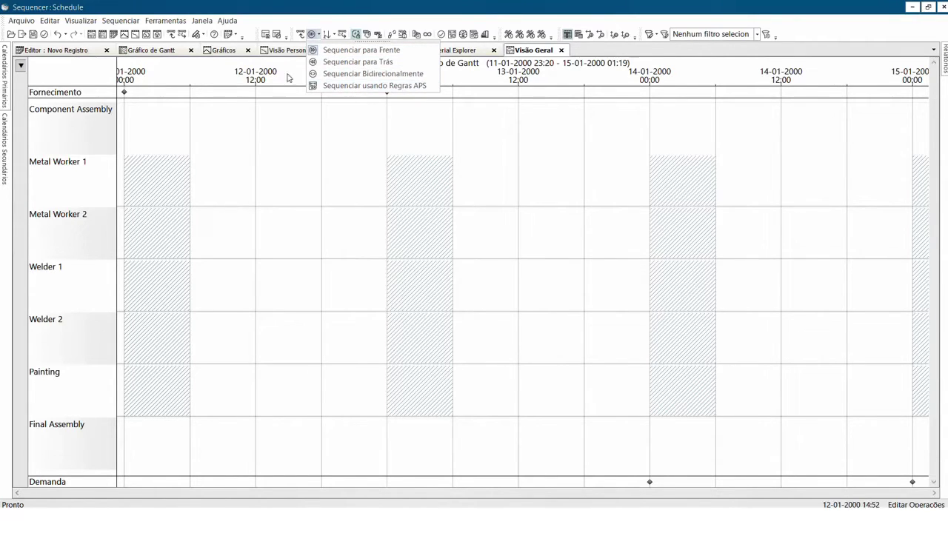
click(352, 50)
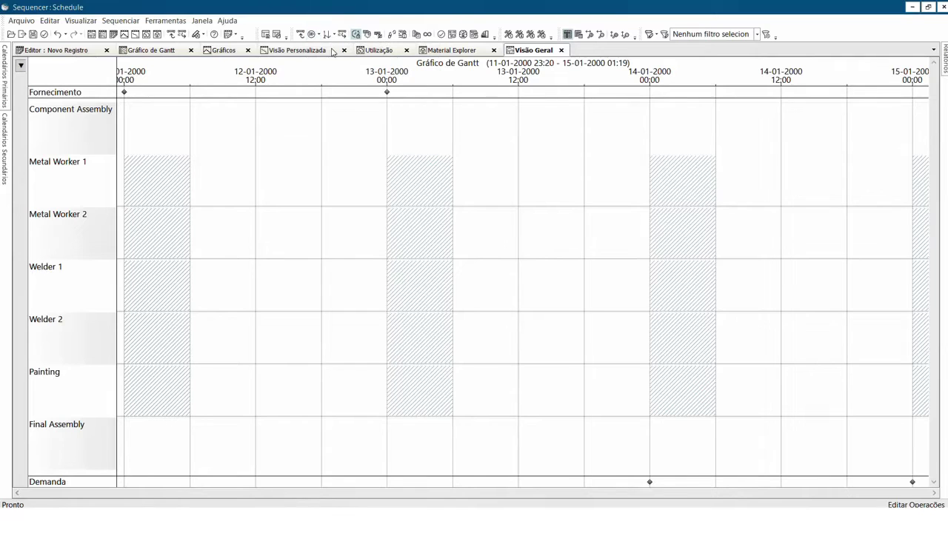
- Examine the ordering options available for sequencing, from Prioridade to Ordem de Ponderação, without changing the current one
click(332, 36)
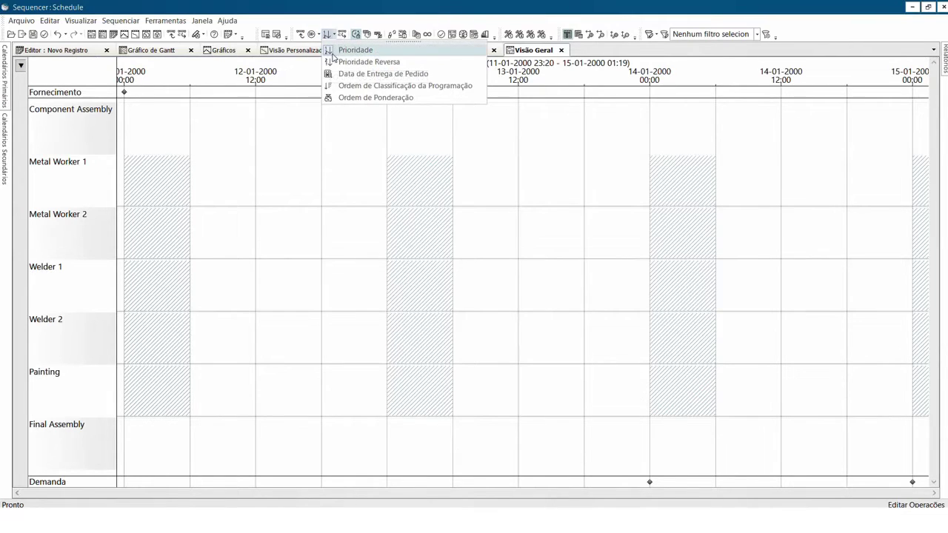
mouse_move(314, 31)
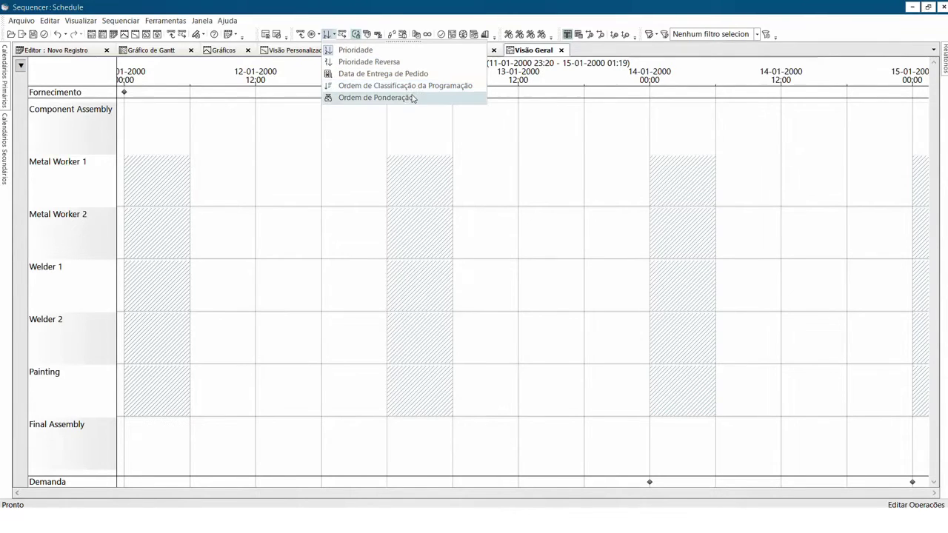
click(321, 15)
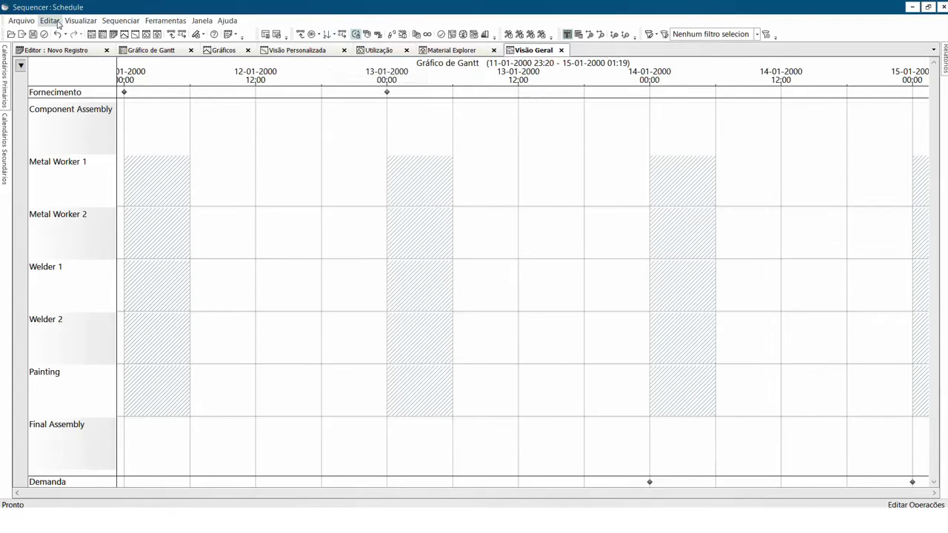
- Try weights of 45% for Data de Entrega, 39% for Prioridade and 68% for Lucro in Conjunto de Pesos, closing without applying them
click(120, 20)
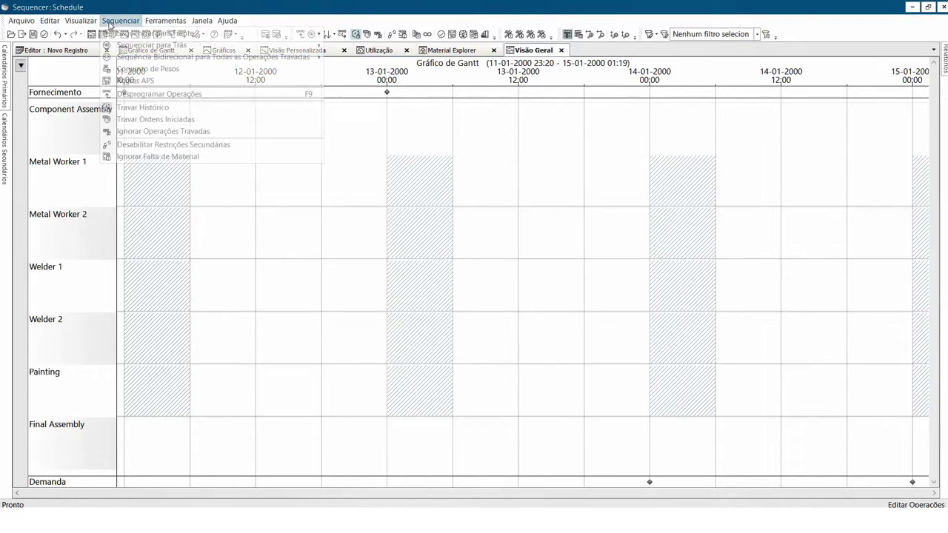
click(129, 70)
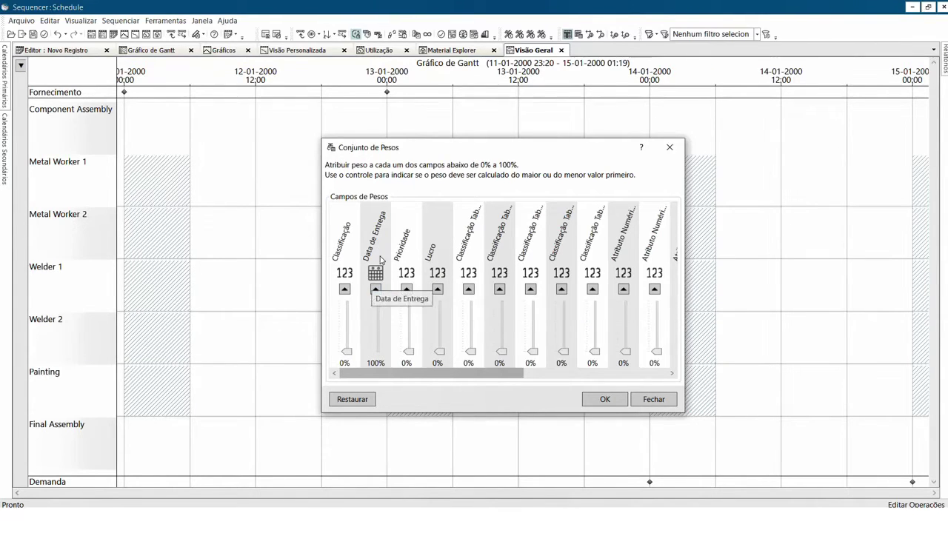
drag(377, 303, 440, 318)
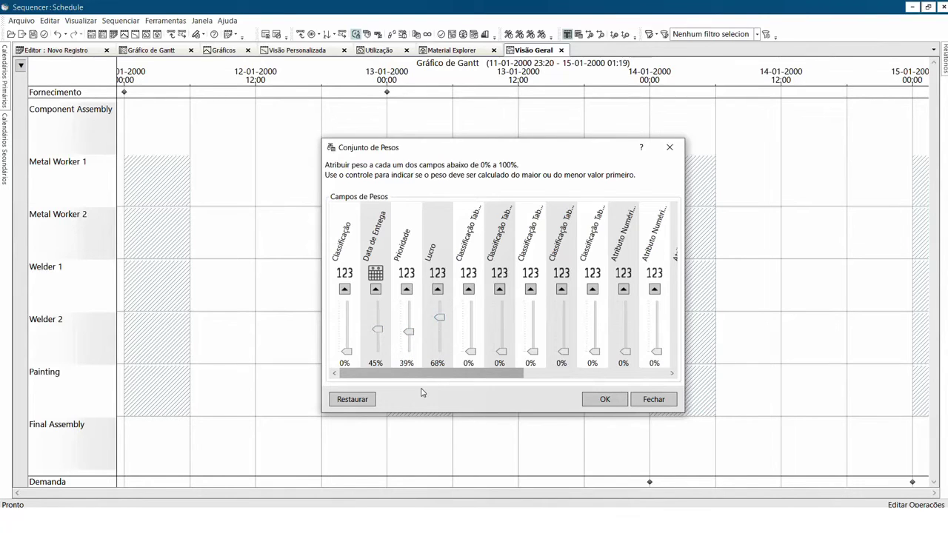
click(653, 399)
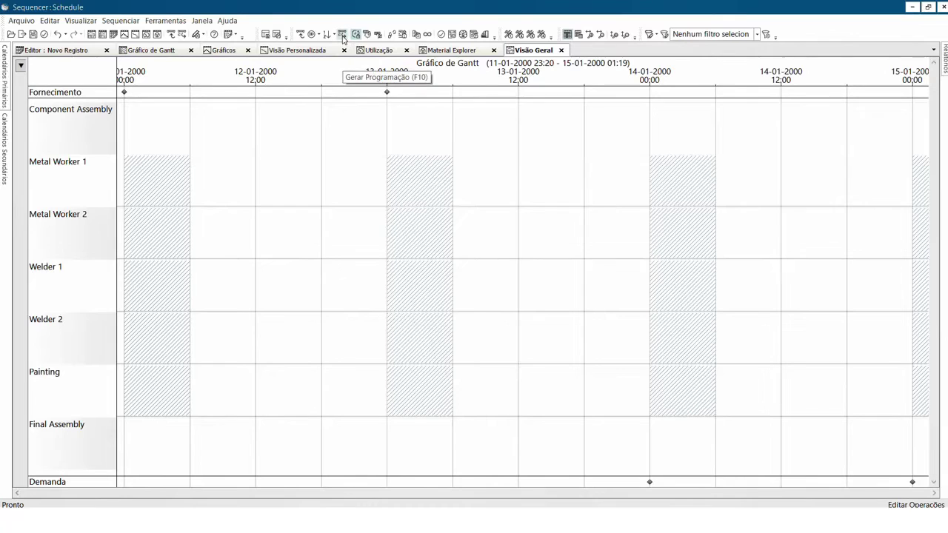
- Set the sequencing order to Data de Entrega de Pedido and generate the schedule
click(330, 35)
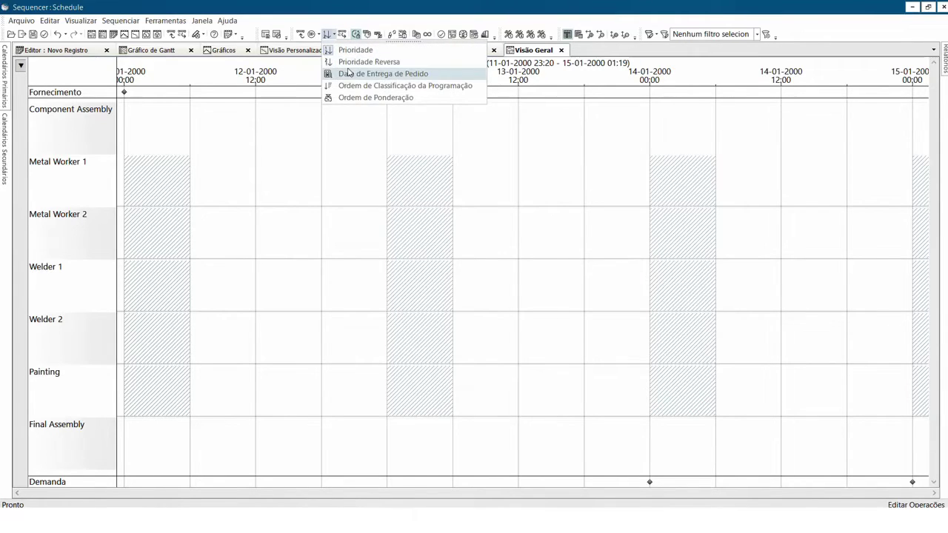
click(355, 75)
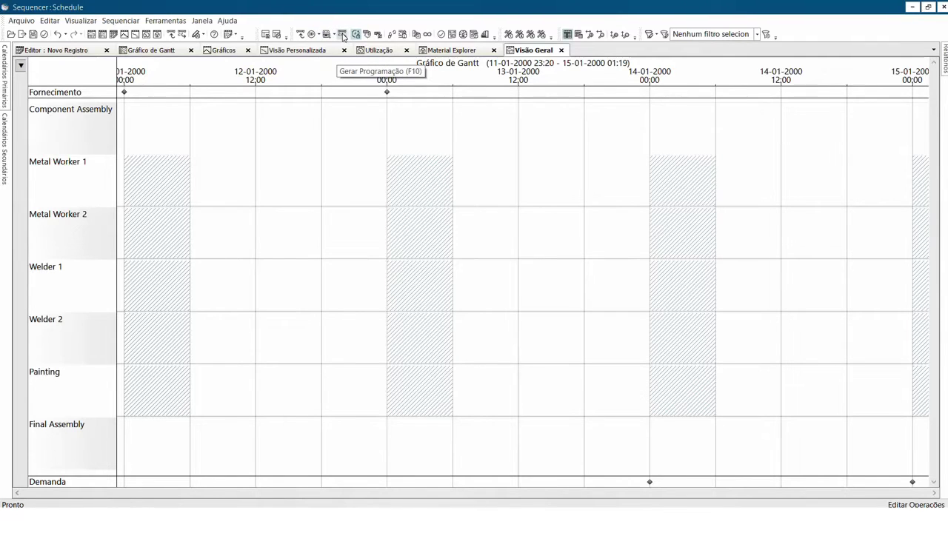
click(342, 35)
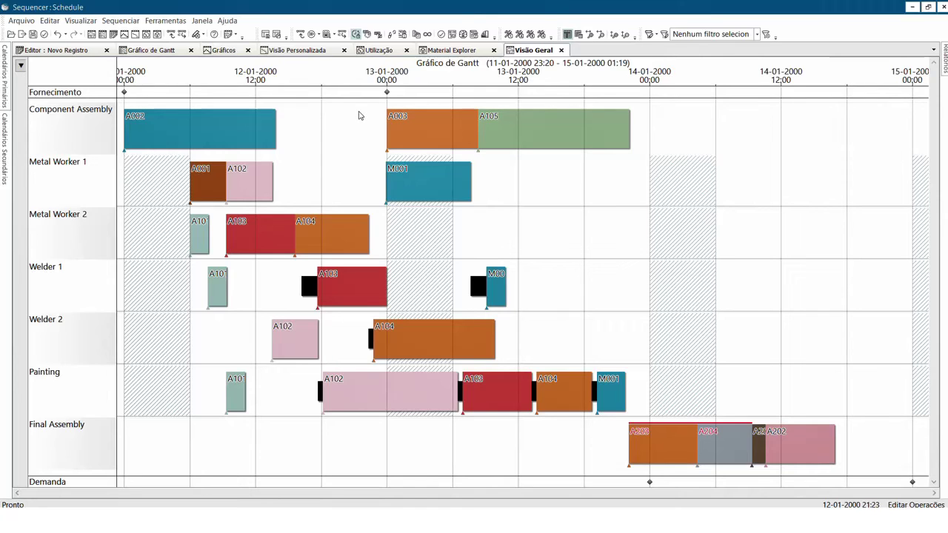
- Lock the Component Assembly operation of order A002 (Operação Travada), and unschedule the operations and regenerate the schedule around it
double_click(242, 128)
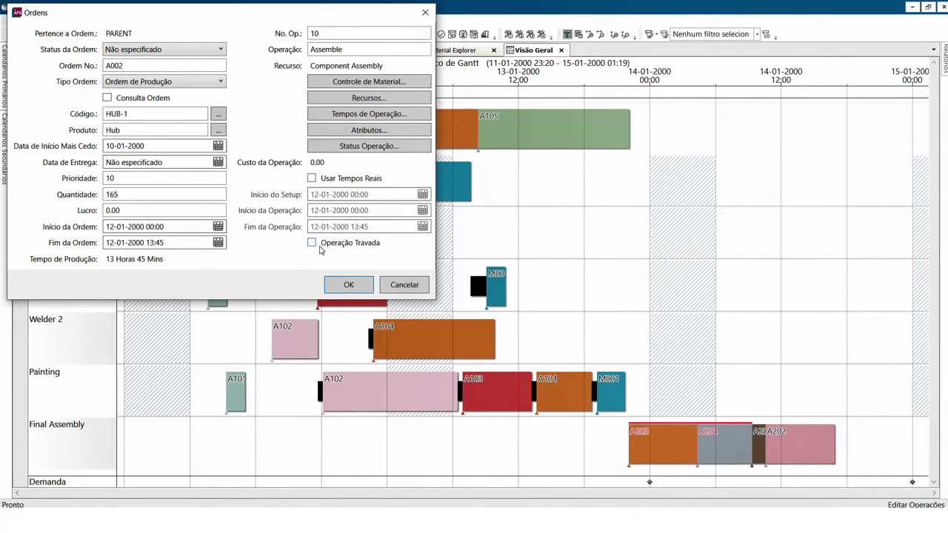
click(348, 284)
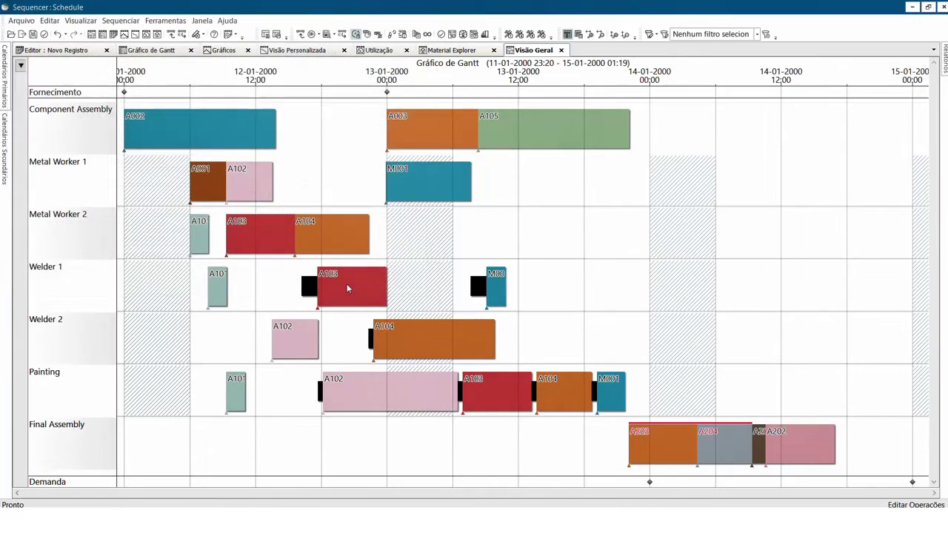
click(300, 35)
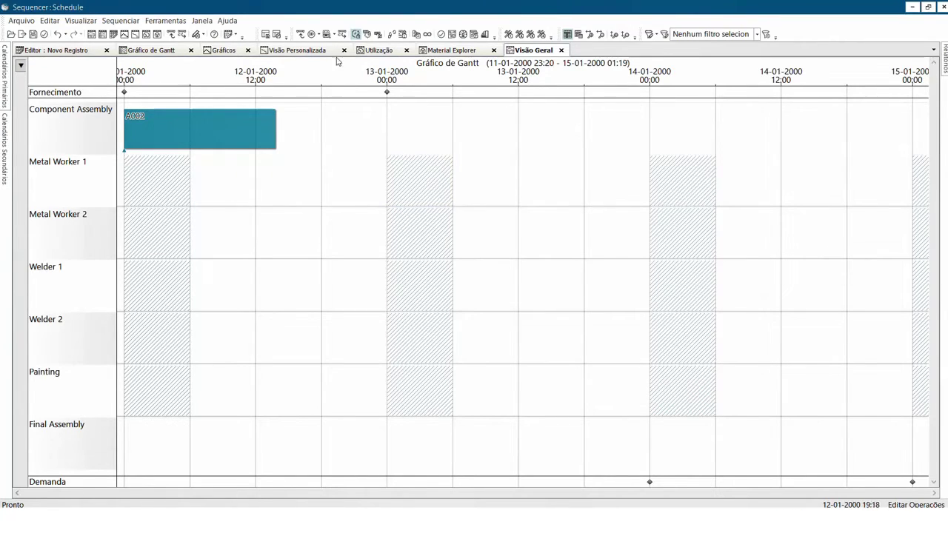
click(343, 35)
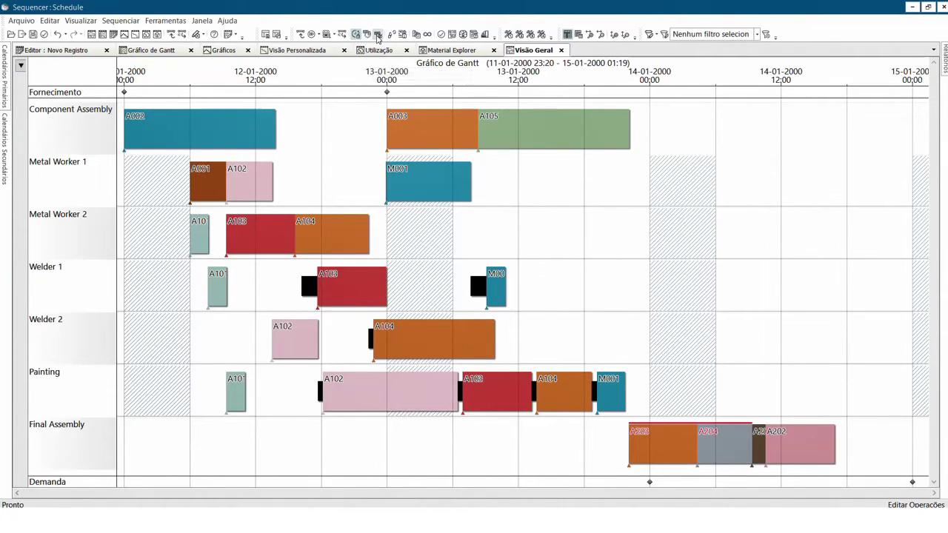
- Enable ignoring locked operations (Ignorar Operações Travadas), and unschedule everything and generate the schedule again
click(377, 34)
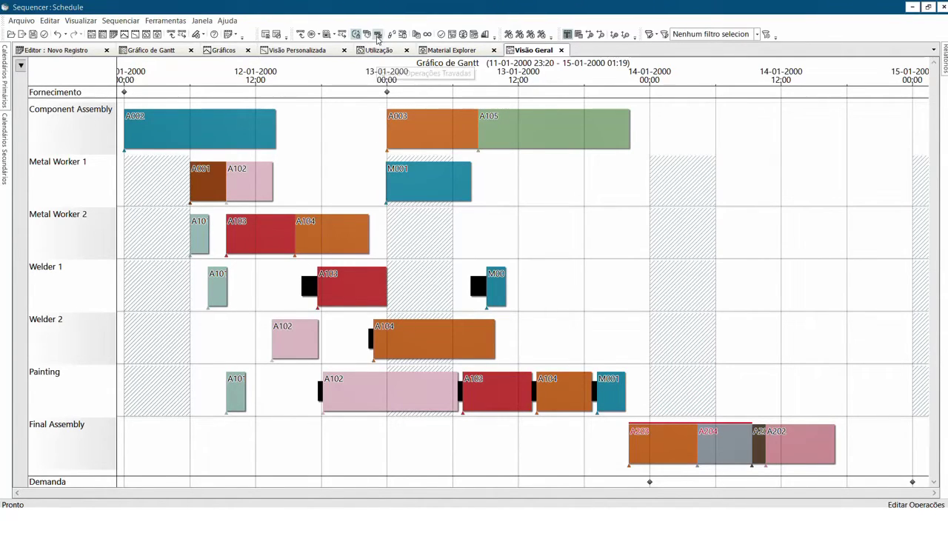
click(301, 35)
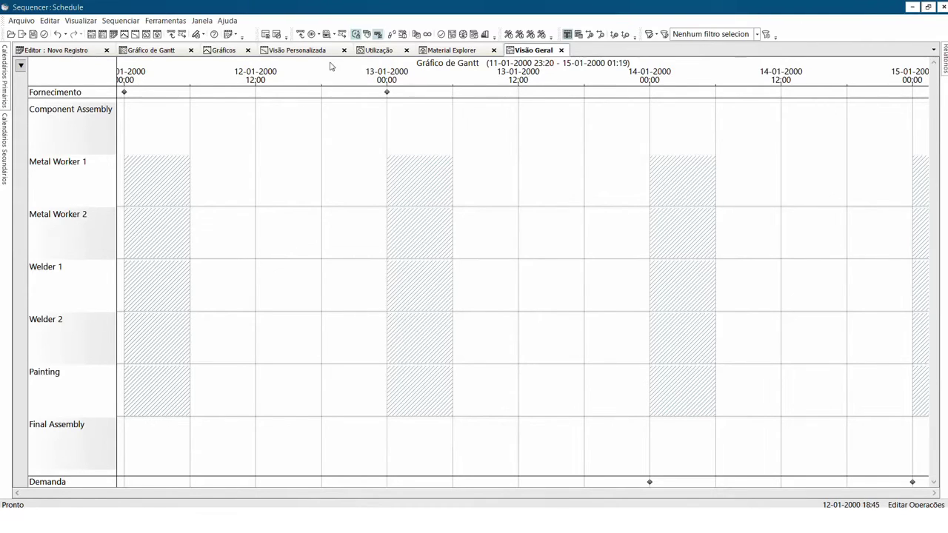
click(342, 34)
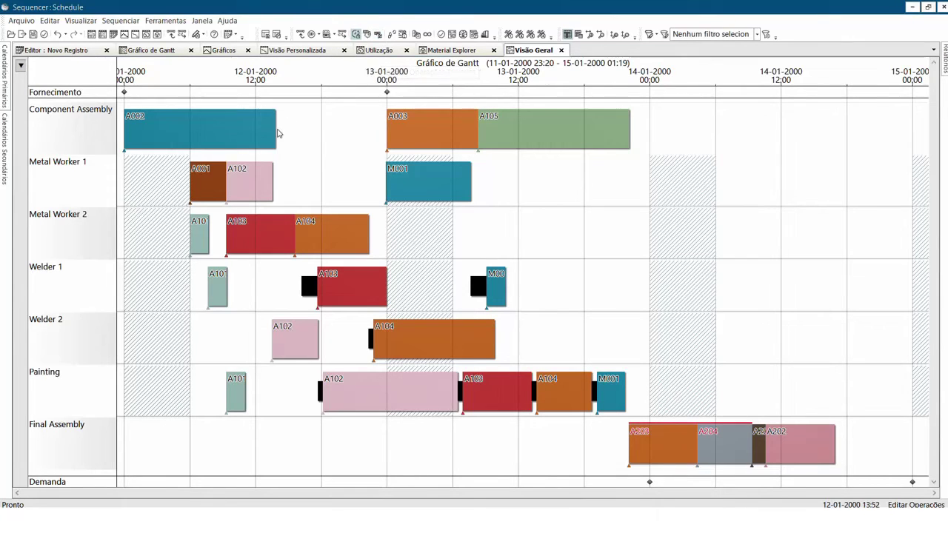
- Unlock the Component Assembly operation of order A002 in its order details
double_click(265, 132)
click(368, 244)
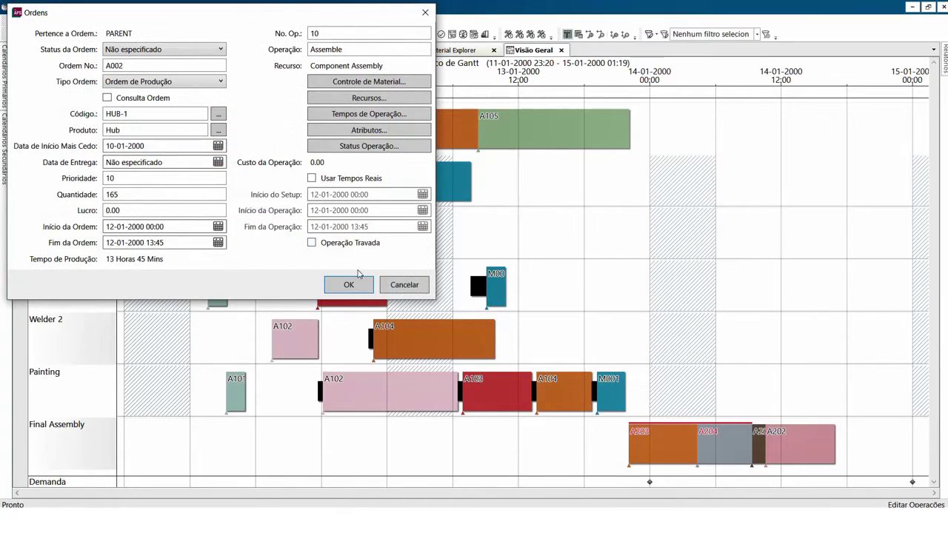
click(357, 285)
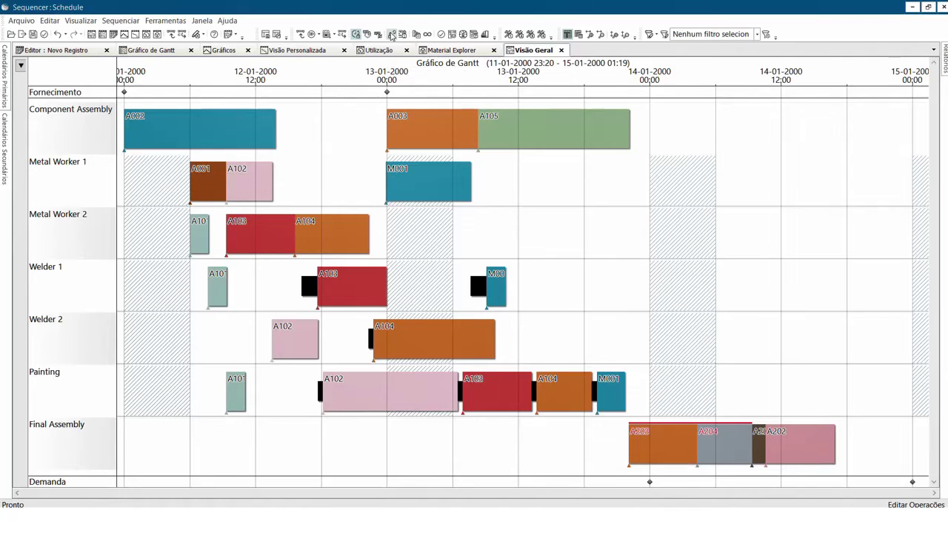
- Add a Gráficos panel below the overview's Gantt chart and enlarge it to review the resource utilization plots
click(21, 65)
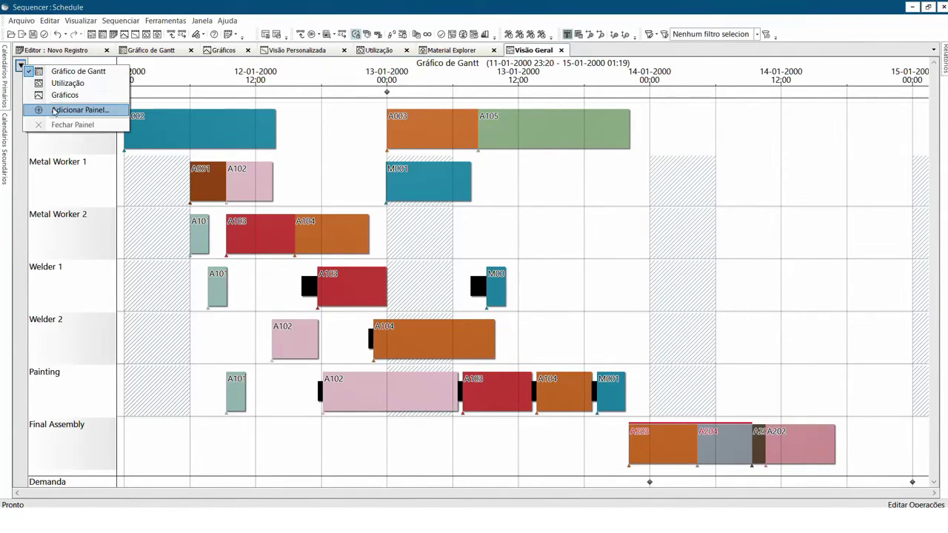
click(55, 108)
click(21, 397)
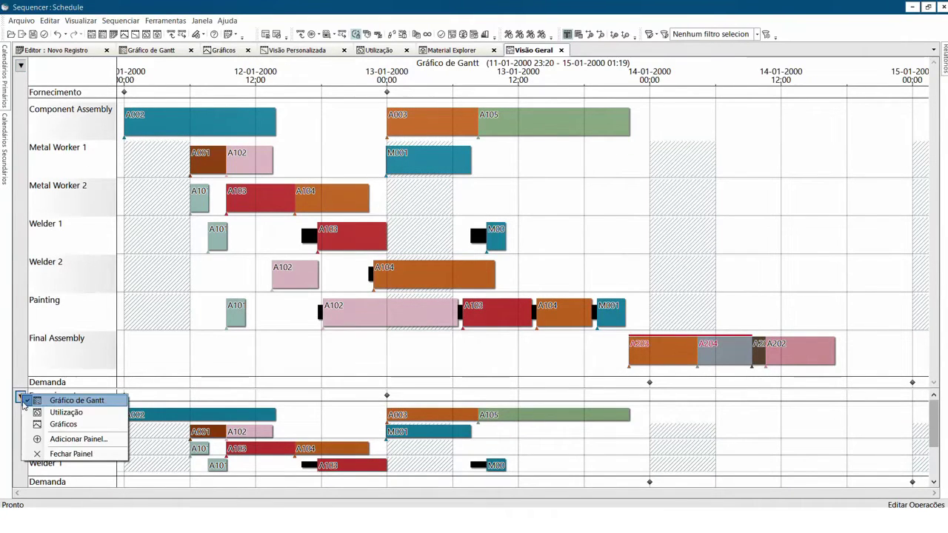
click(72, 424)
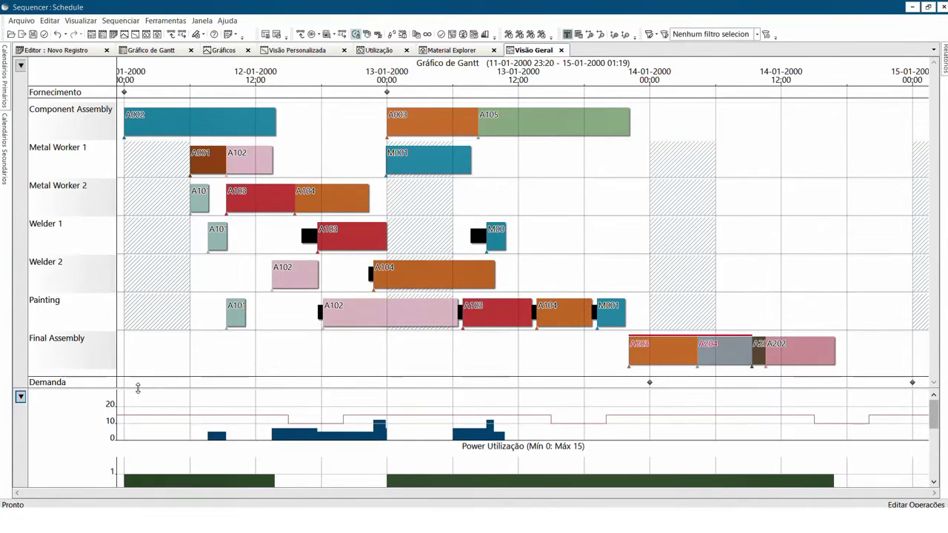
drag(138, 390, 148, 259)
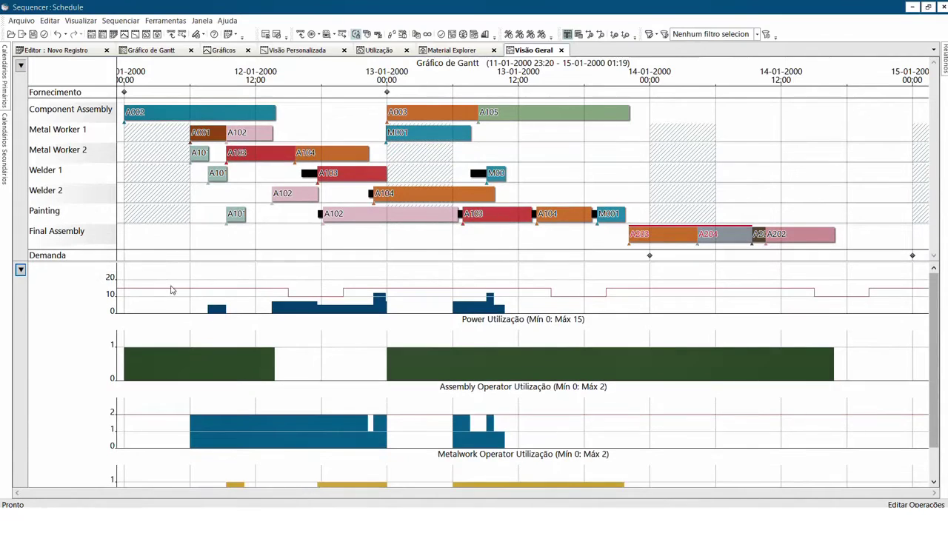
scroll(309, 427, down, 1)
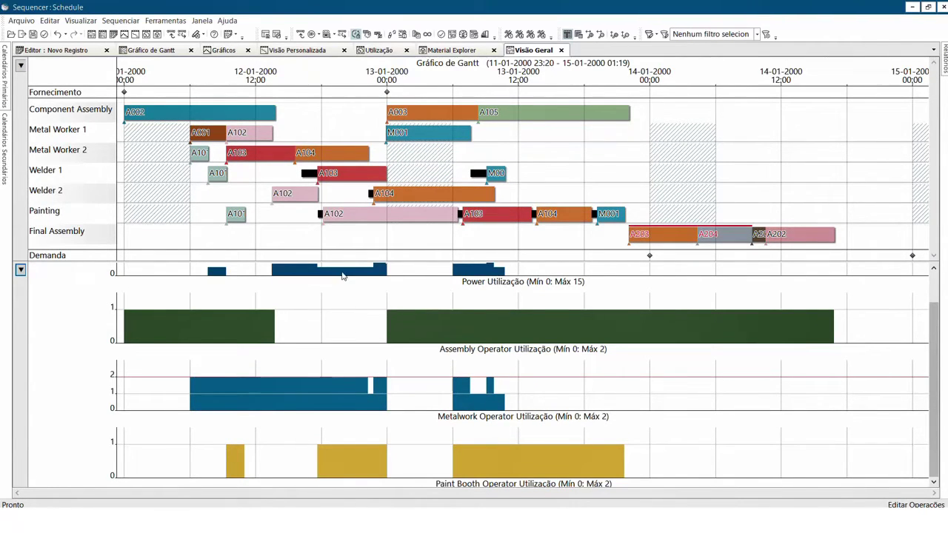
- Reduce the height of the Gráficos panel under the Gantt chart and close the panel
drag(344, 261, 339, 351)
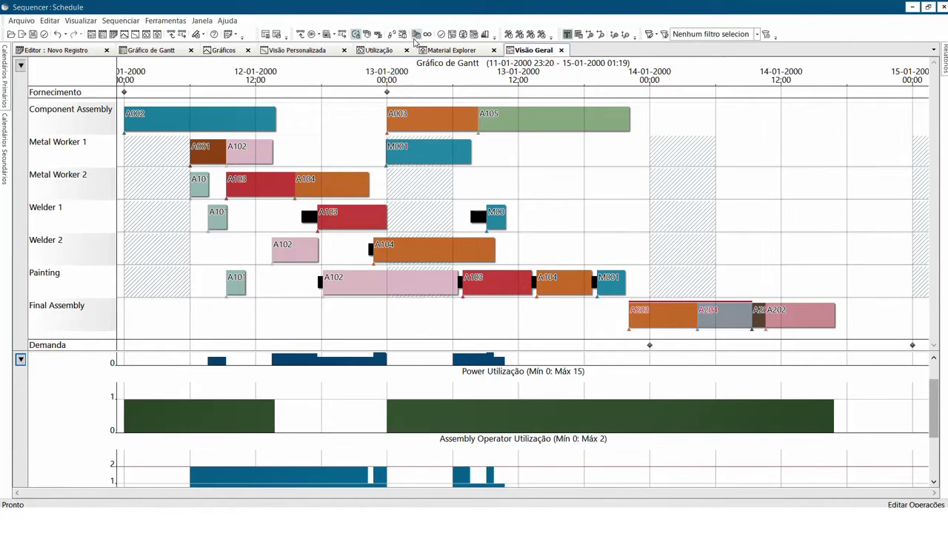
click(21, 360)
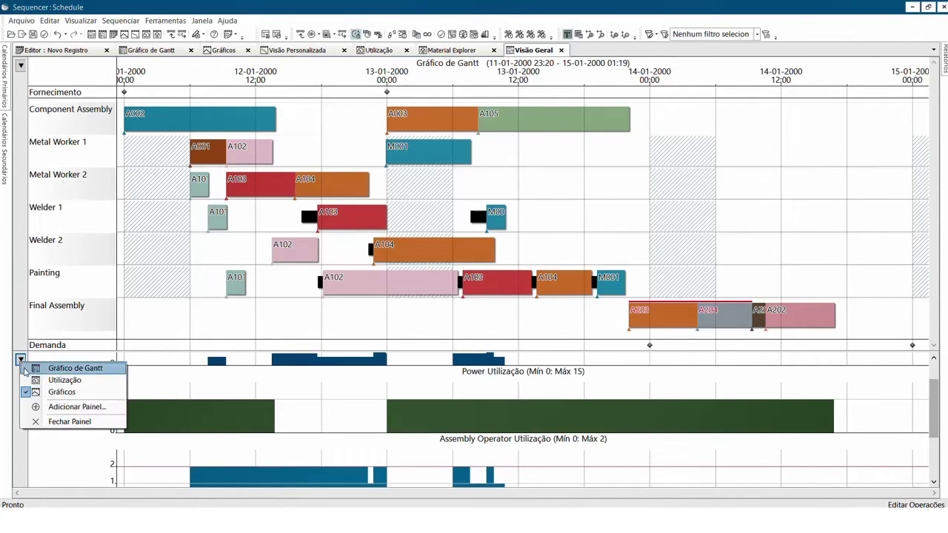
click(45, 421)
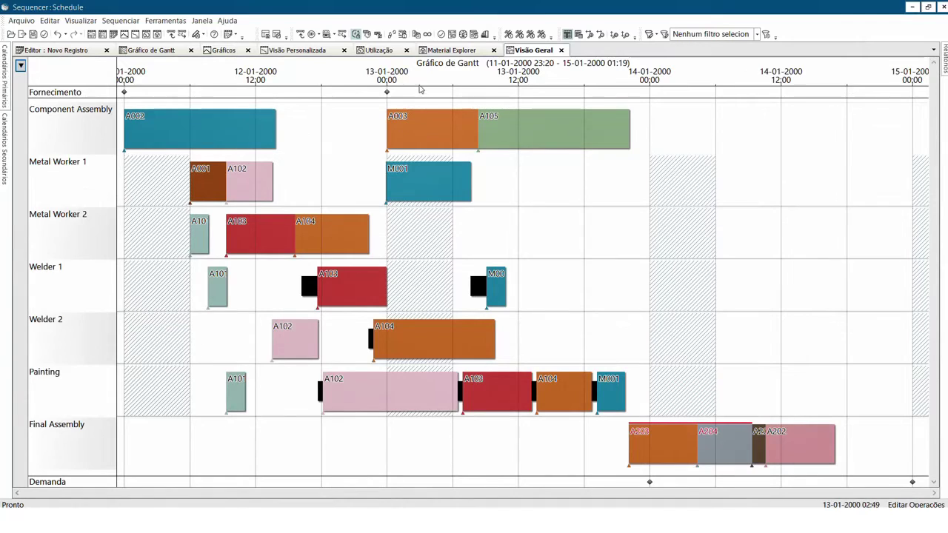
- Unschedule all operations and generate the schedule in Modo de Capacidade Infinita, and regenerate it with that mode off
click(302, 36)
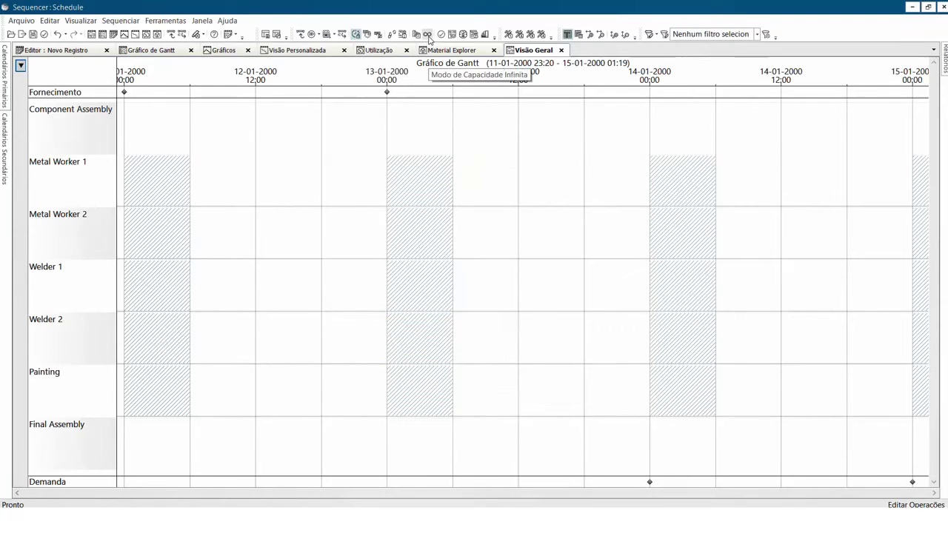
click(343, 34)
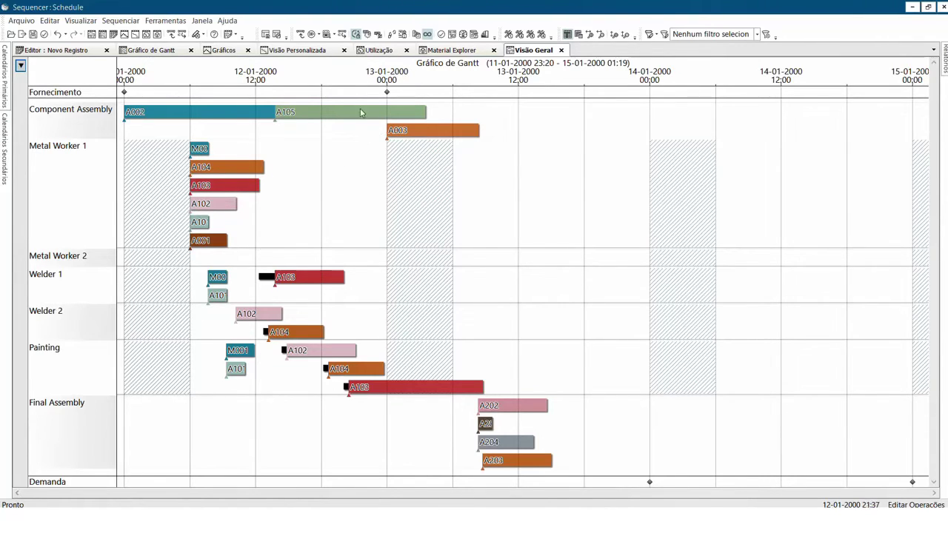
click(299, 34)
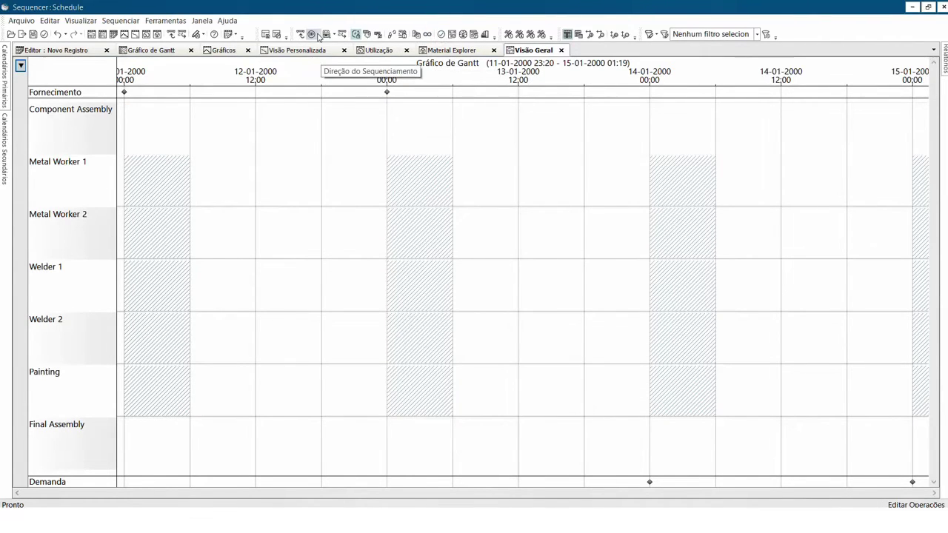
click(343, 35)
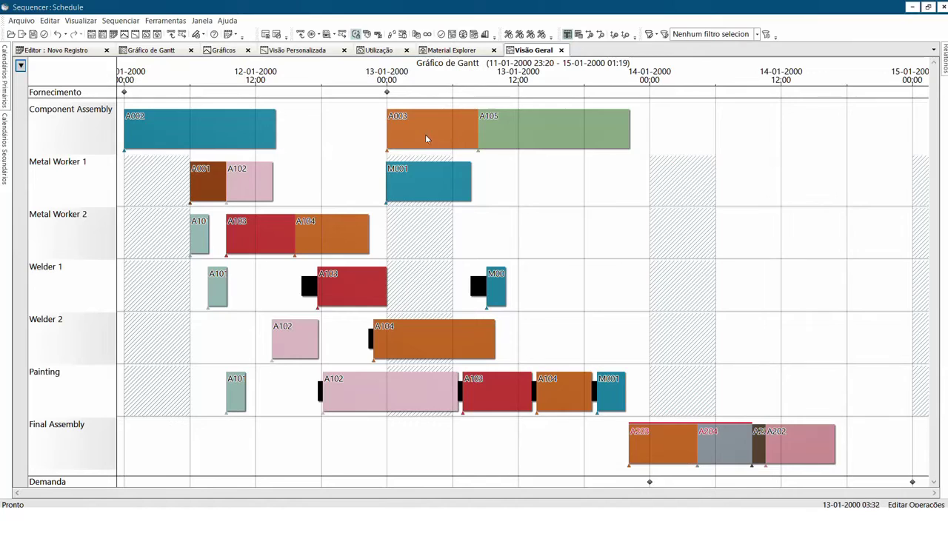
- Move operation A003 on Component Assembly to the morning of 14-01-2000 and check the operation sequence, stopping at the first overlap warning
drag(436, 133, 750, 132)
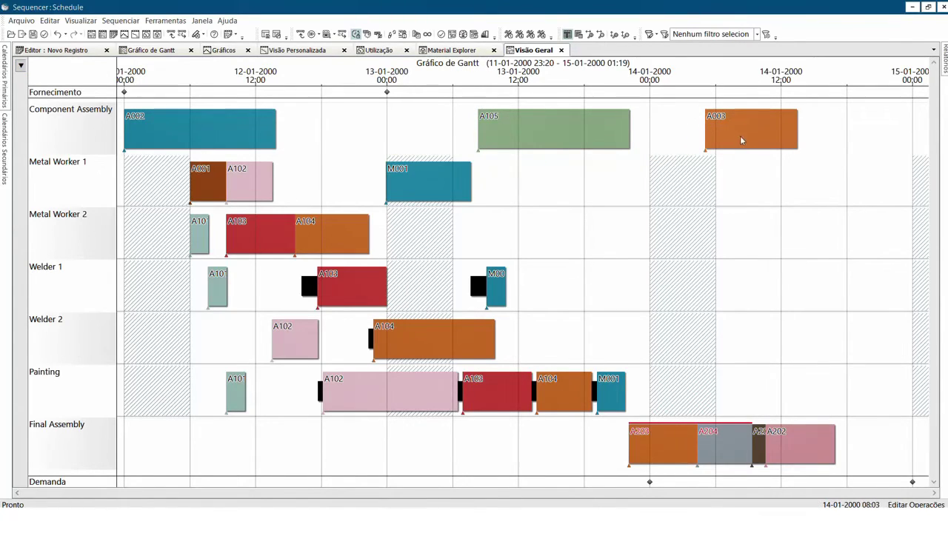
right_click(745, 134)
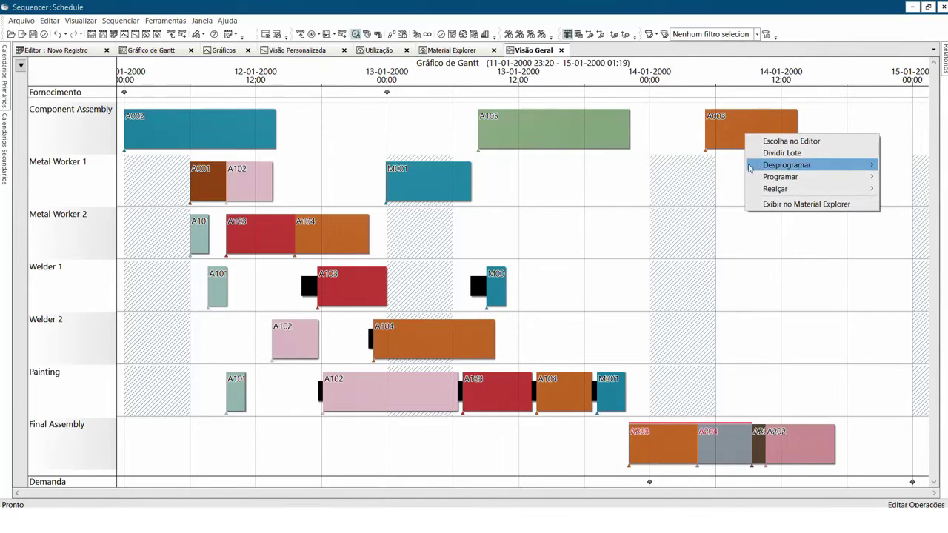
click(711, 165)
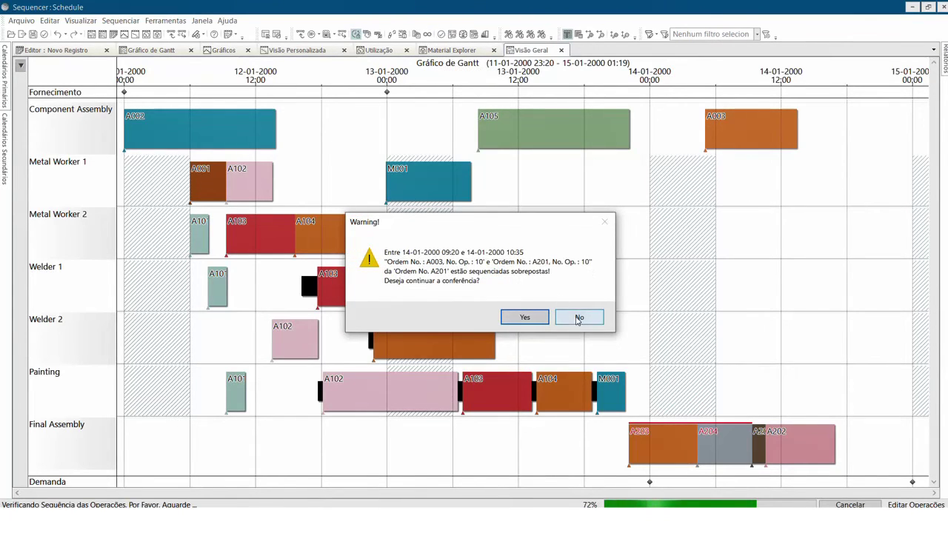
click(579, 317)
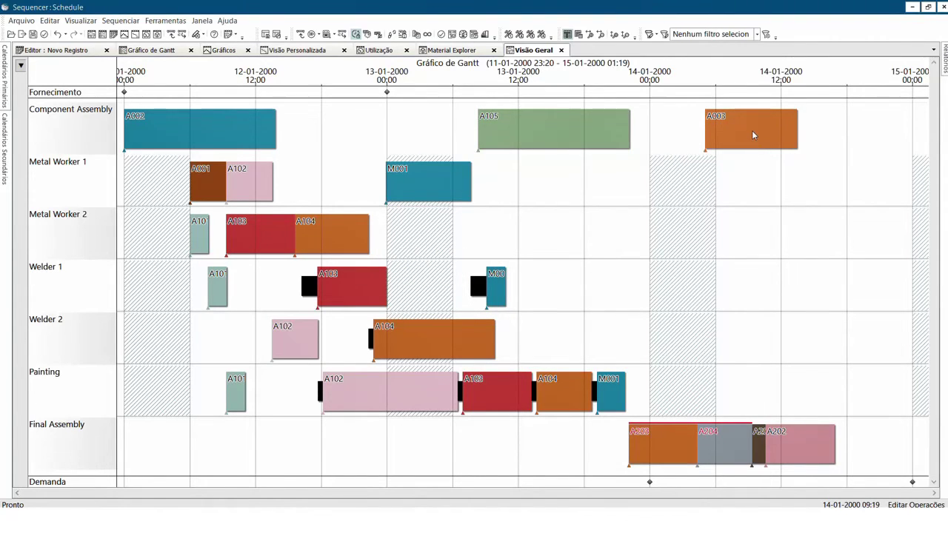
- Lock operation A003 on Component Assembly and repair the schedule with early starts allowed and "Não permitir alteração de sequência"
double_click(753, 135)
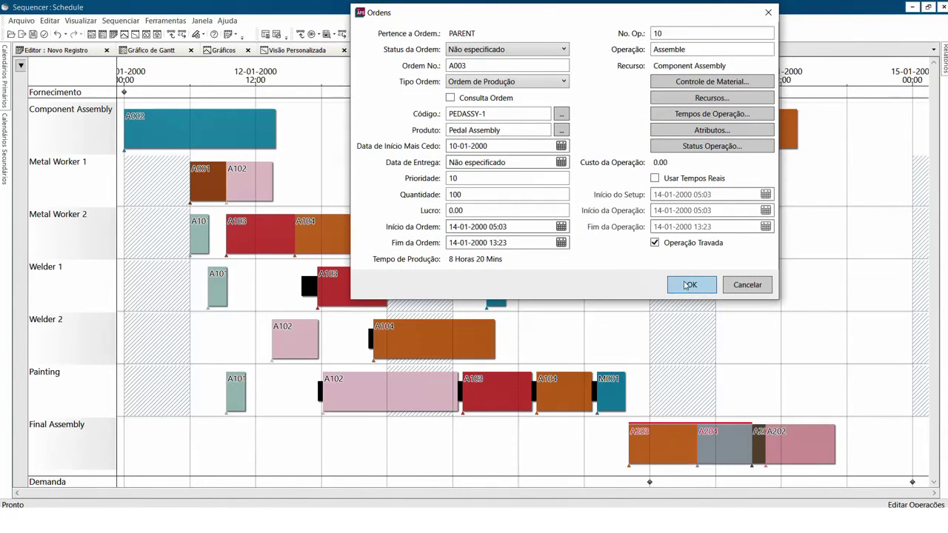
click(687, 285)
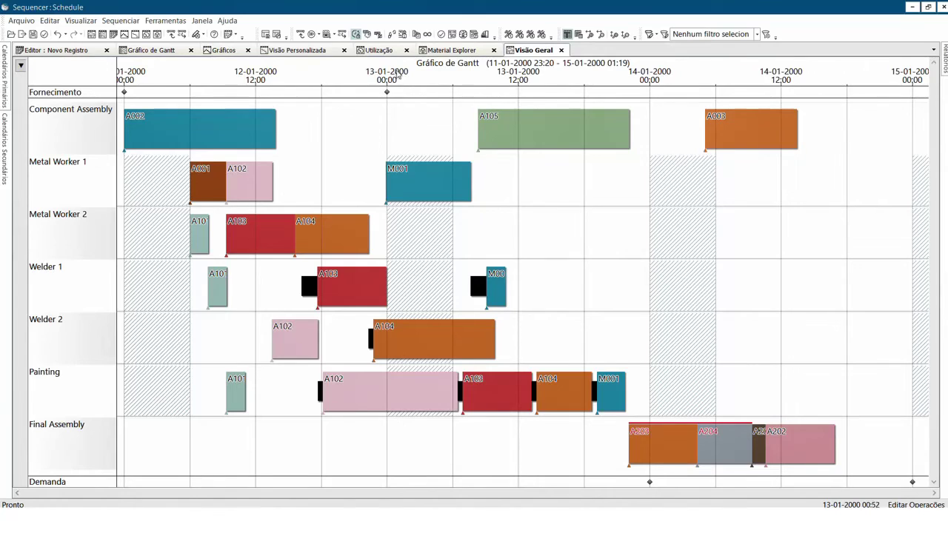
click(456, 34)
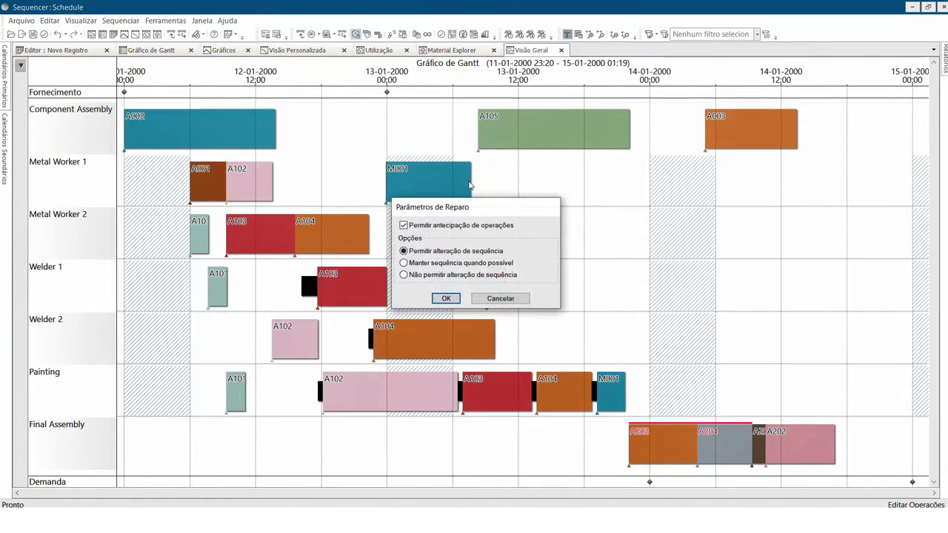
click(437, 278)
click(439, 303)
click(552, 311)
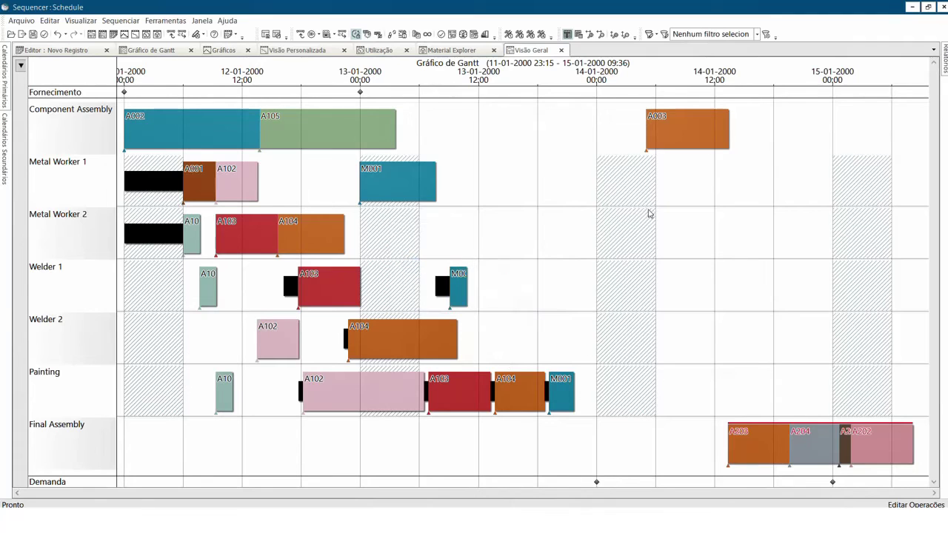
- Highlight all bidirectional operations linked to A003, clear the highlight and check the sequence of all operations
right_click(690, 128)
mouse_move(724, 185)
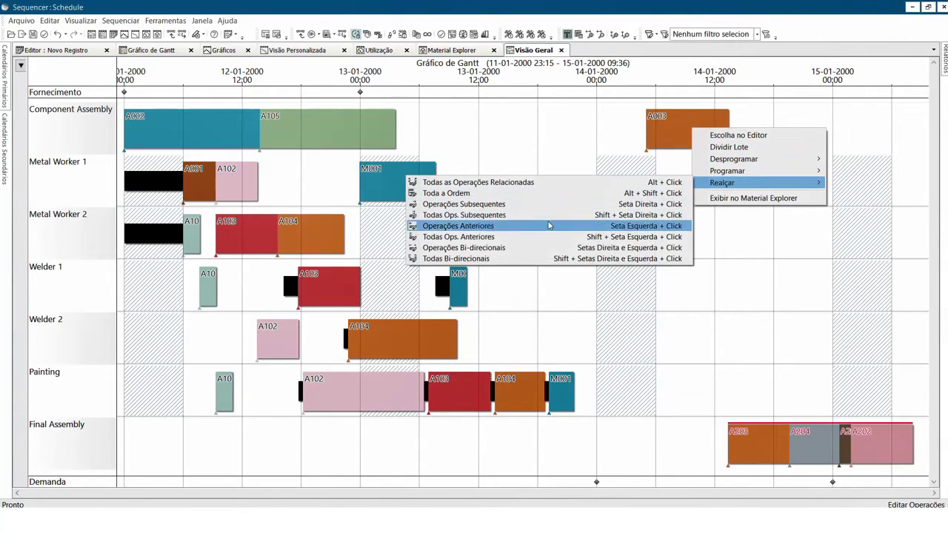
click(515, 258)
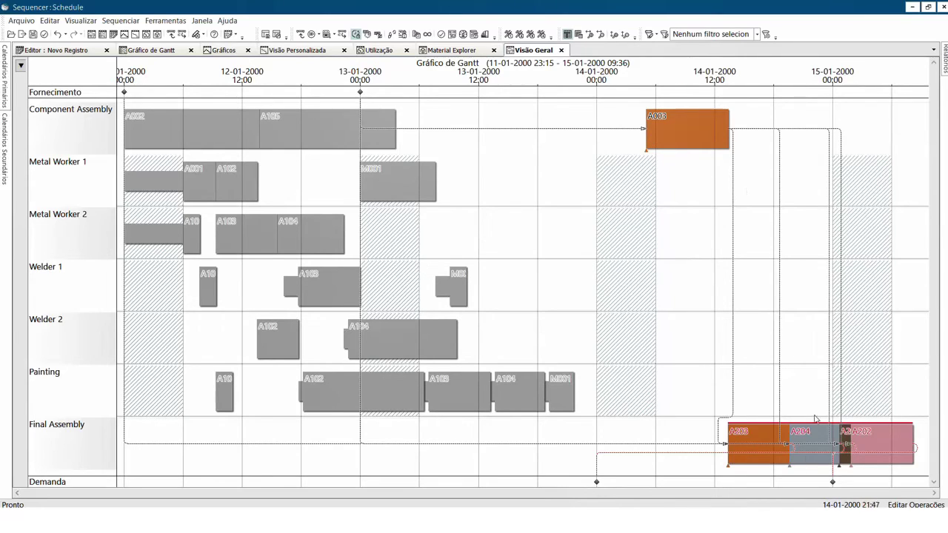
click(517, 152)
click(440, 36)
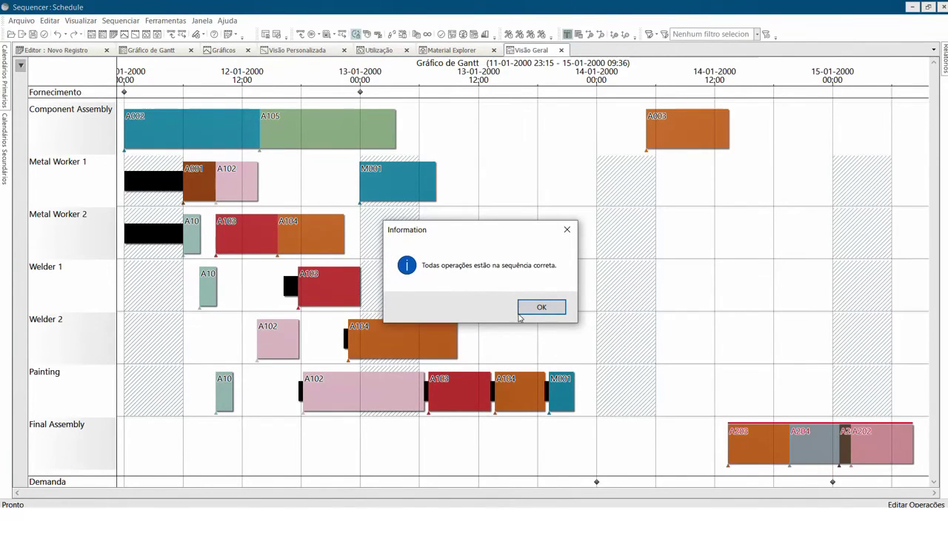
click(541, 307)
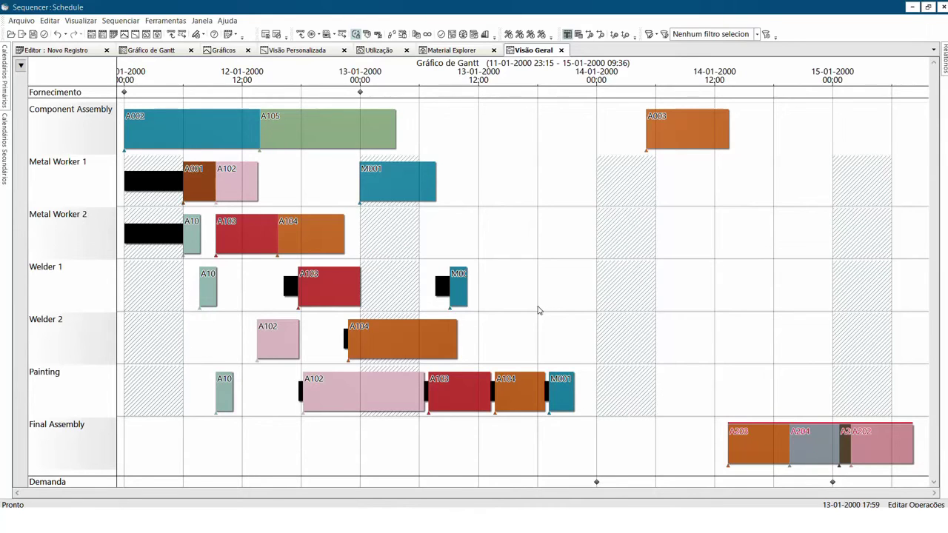
- Unlock operation A003 and repair the schedule again with "Não permitir alteração de sequência"
double_click(686, 124)
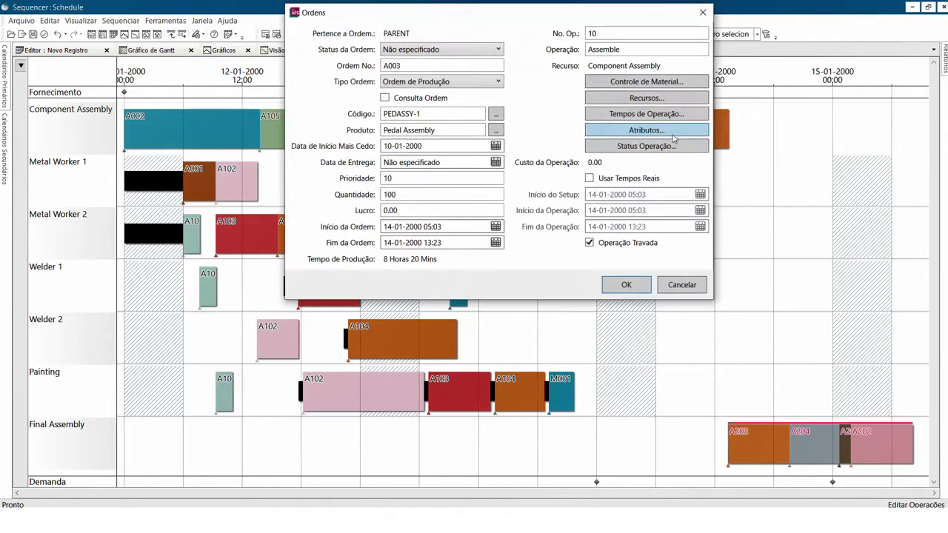
click(620, 286)
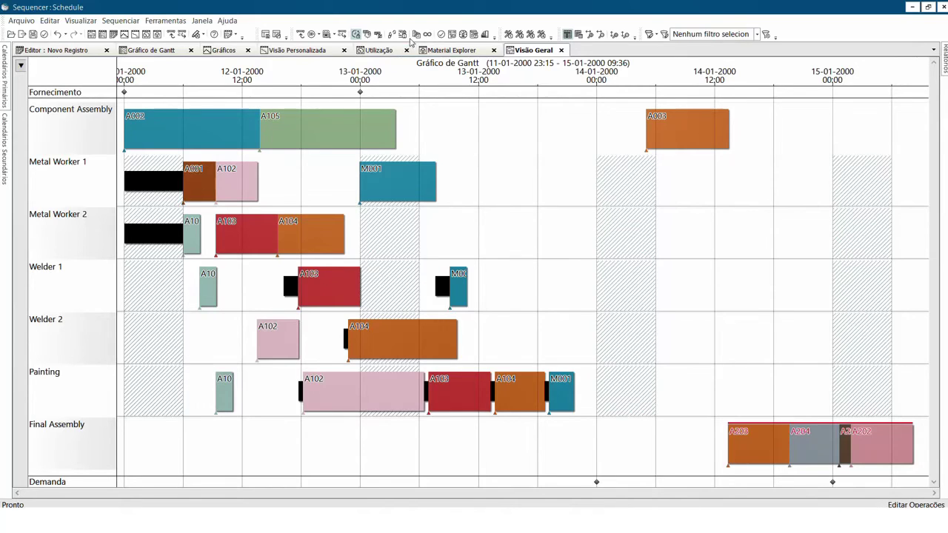
click(451, 36)
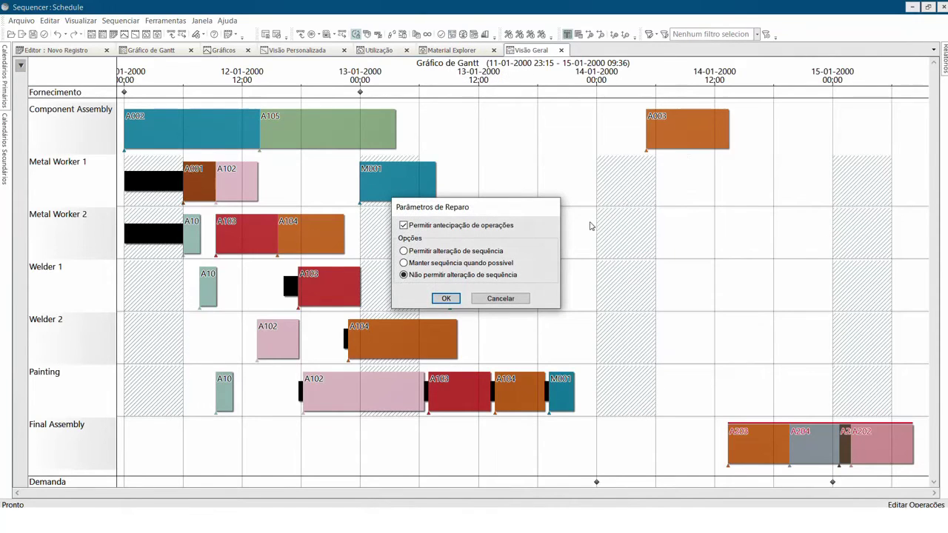
click(436, 303)
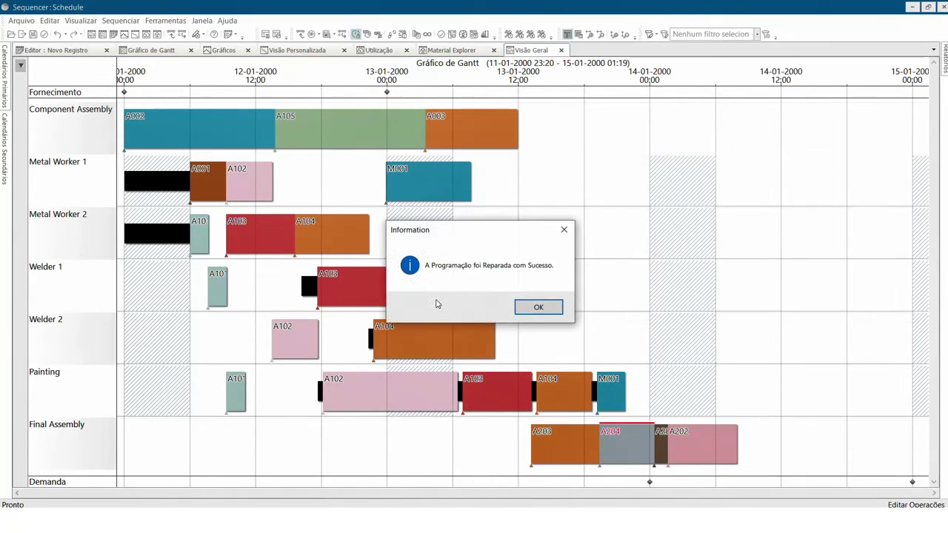
click(529, 308)
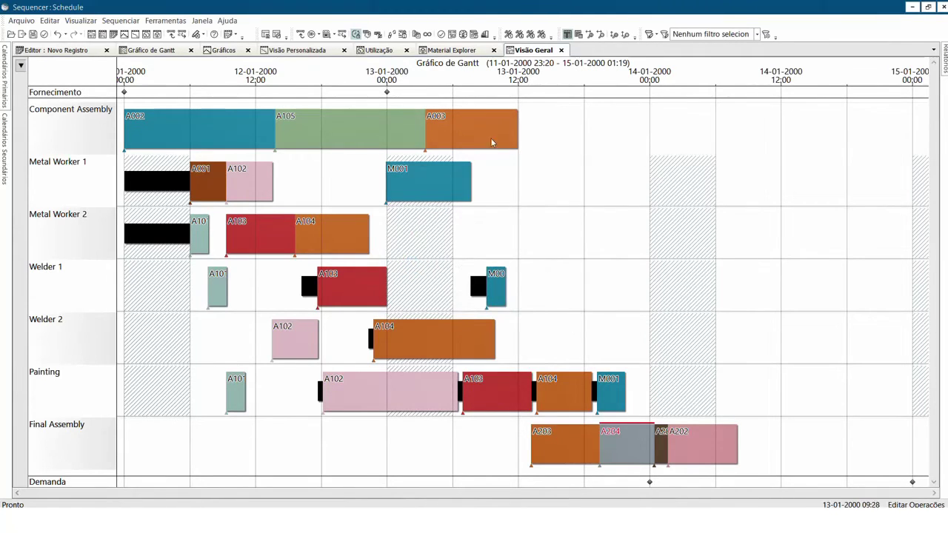
- Highlight all bidirectional links of the repositioned operation A003 to review its connections, and clear the highlight
right_click(492, 127)
mouse_move(511, 185)
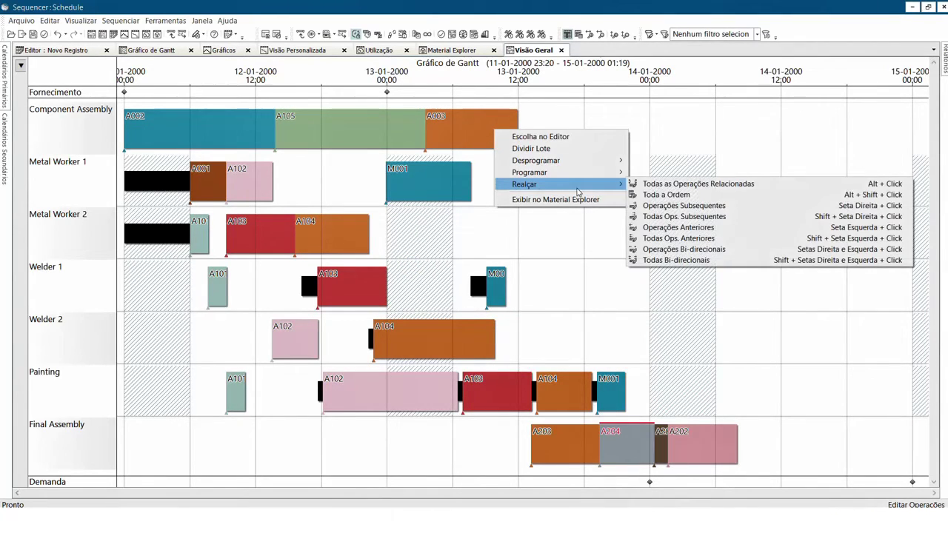
click(695, 261)
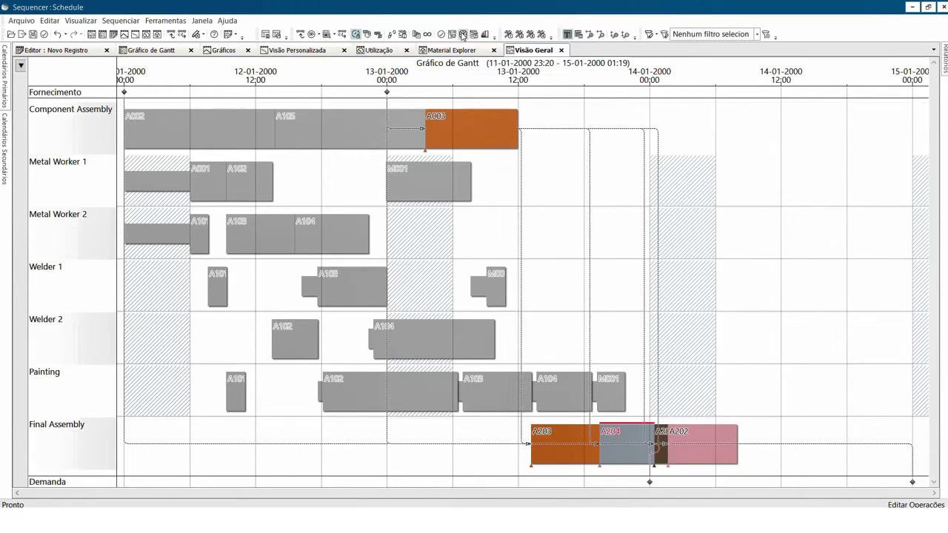
click(512, 183)
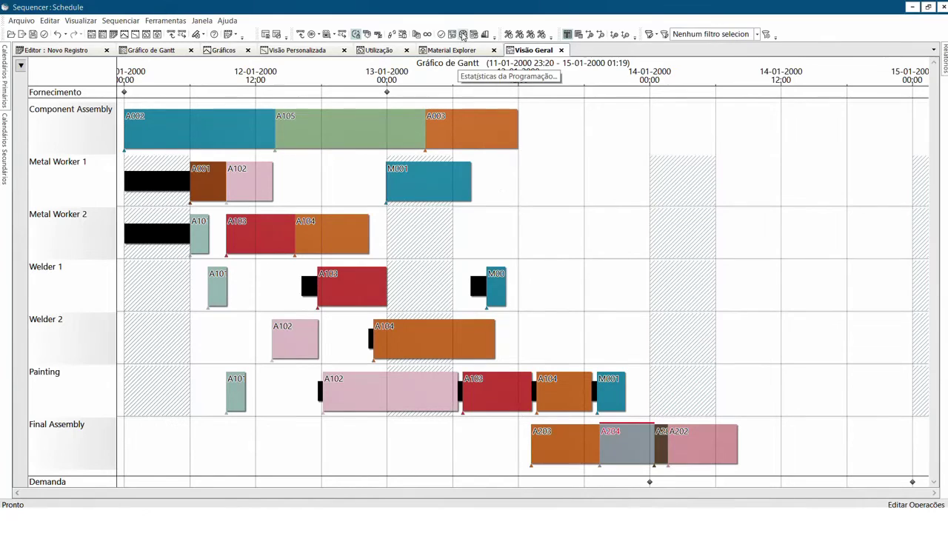
- Review the schedule statistics charts for resources, order status, productive time and other order data, plus the detailed statistics table, and close them
click(465, 35)
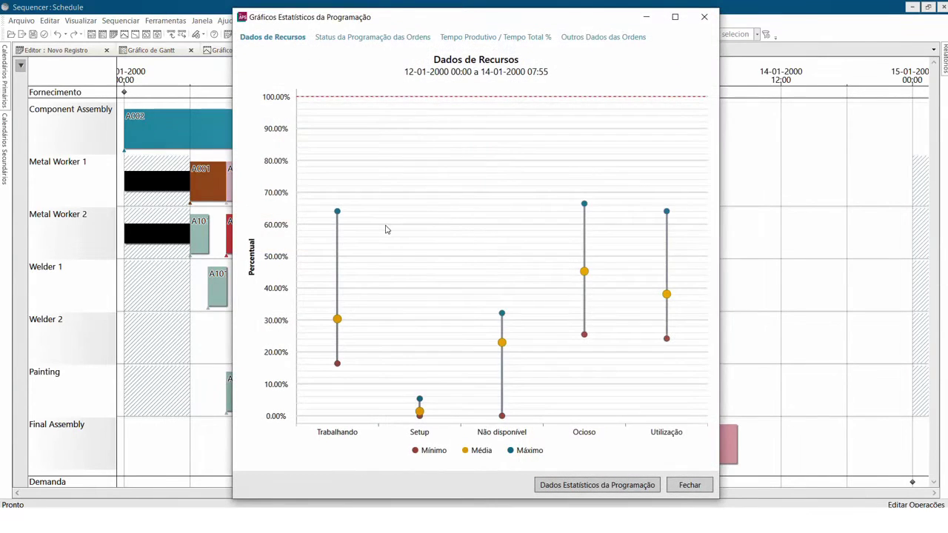
click(403, 38)
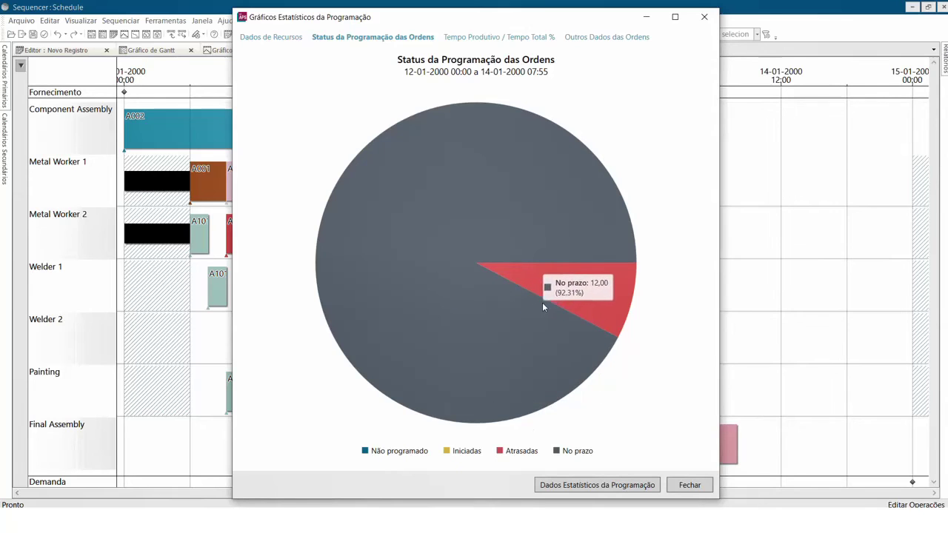
mouse_move(559, 289)
click(483, 38)
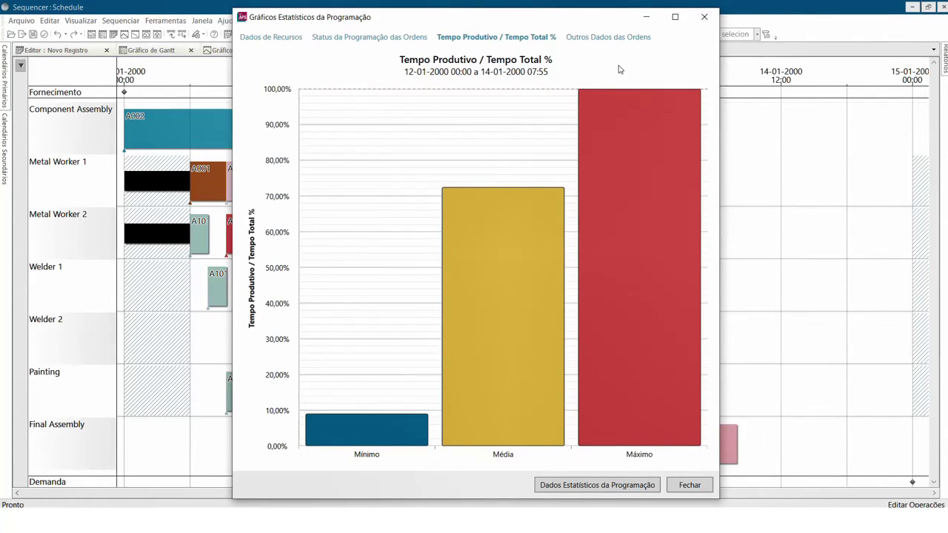
click(613, 39)
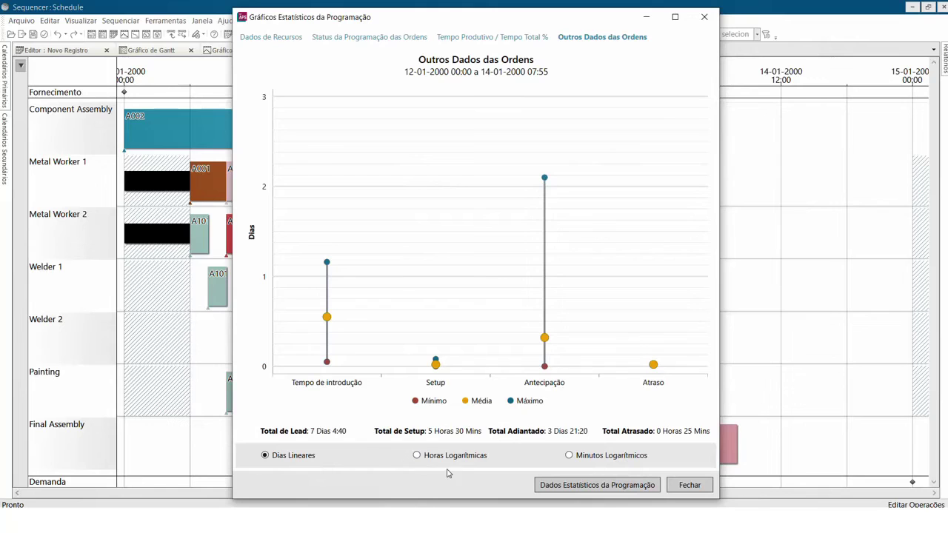
click(579, 488)
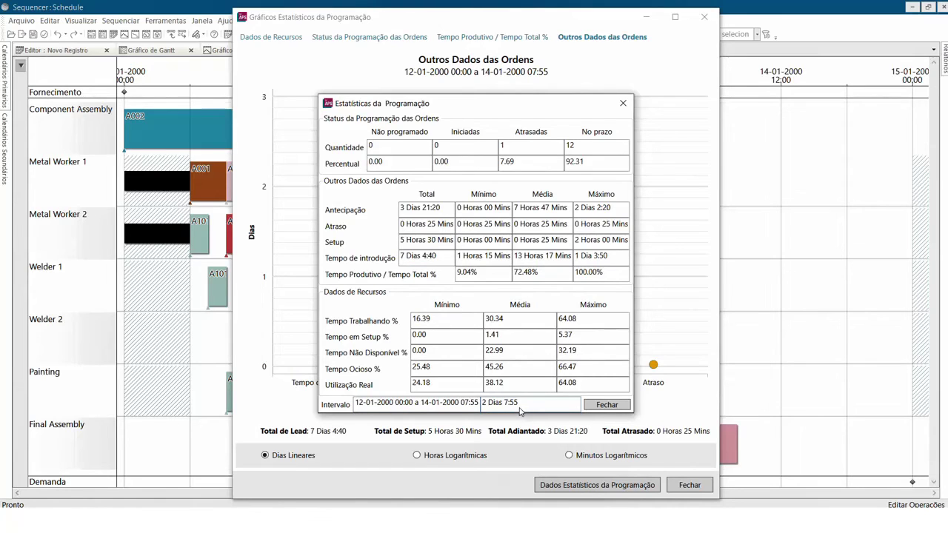
click(606, 405)
click(690, 485)
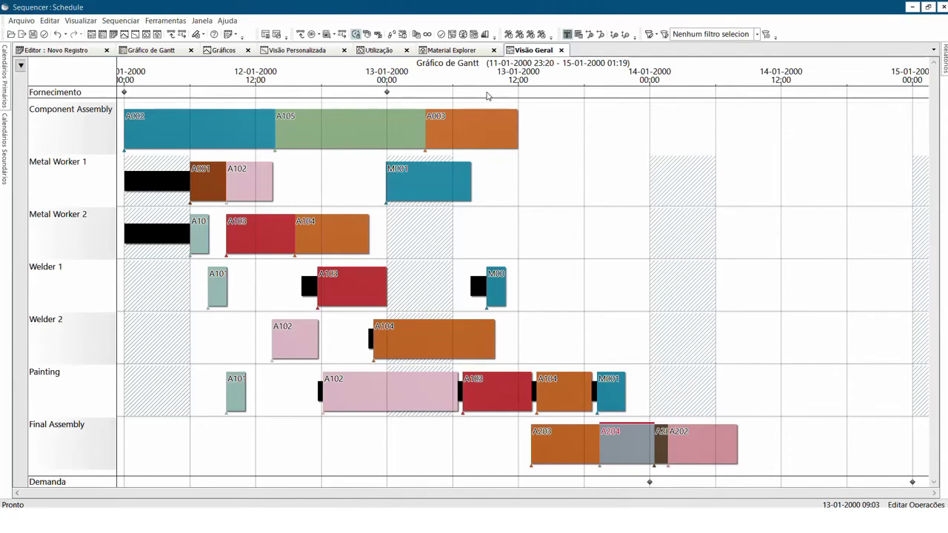
- Show the operation properties legend, preview the Mapa de Calor Prioritário and Cor por Grupo de Recursos profiles, and restore Operation Properties Standard
click(485, 35)
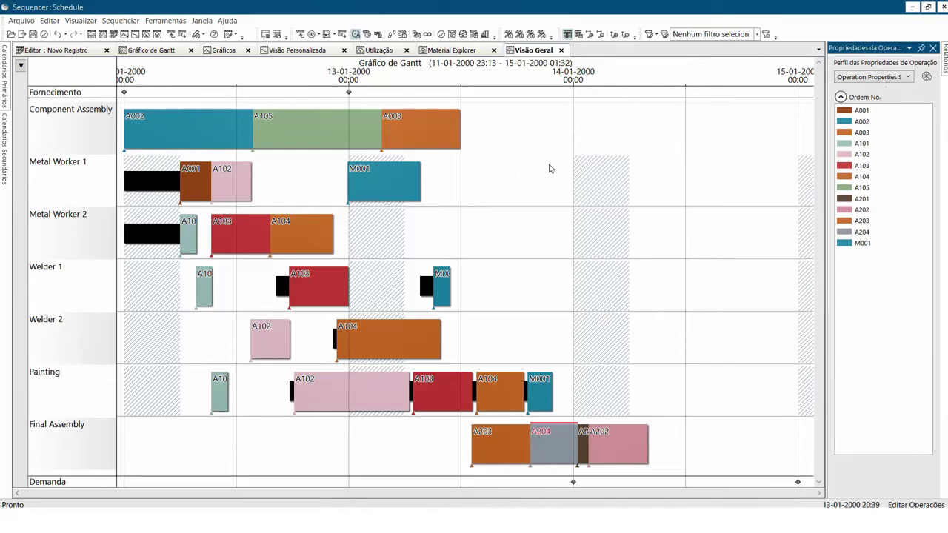
click(908, 77)
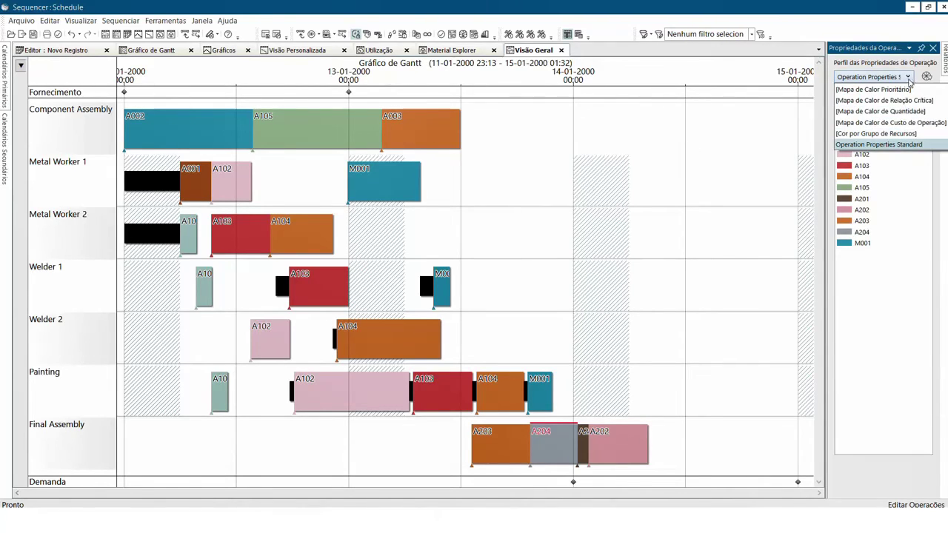
click(901, 90)
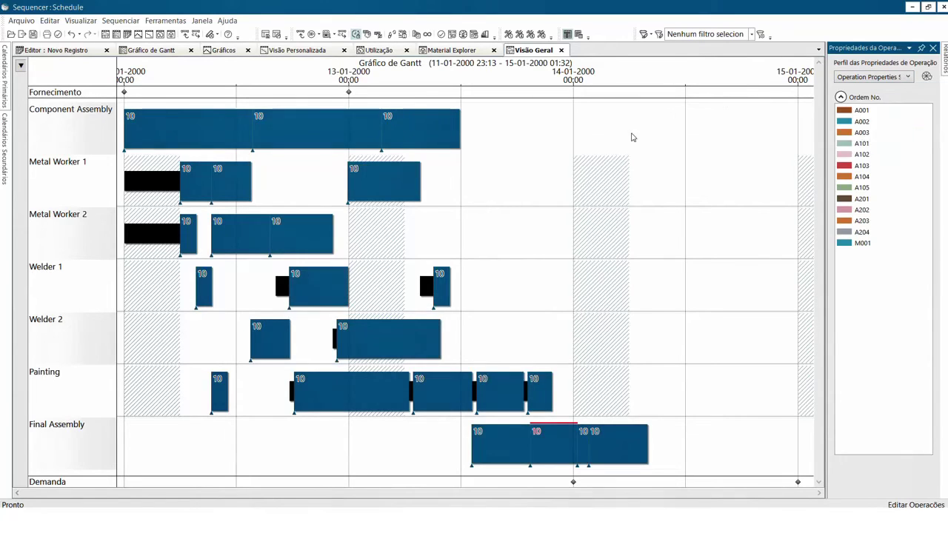
click(877, 77)
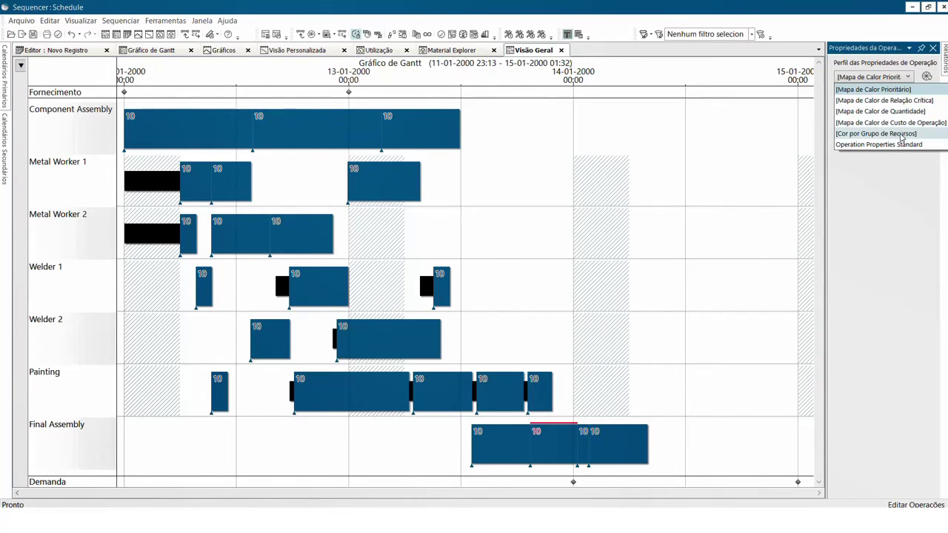
click(901, 134)
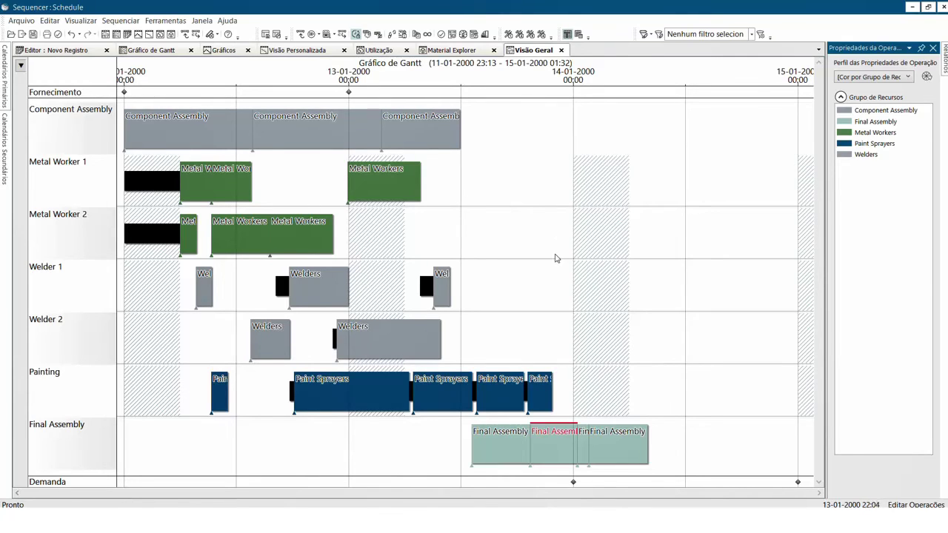
click(872, 77)
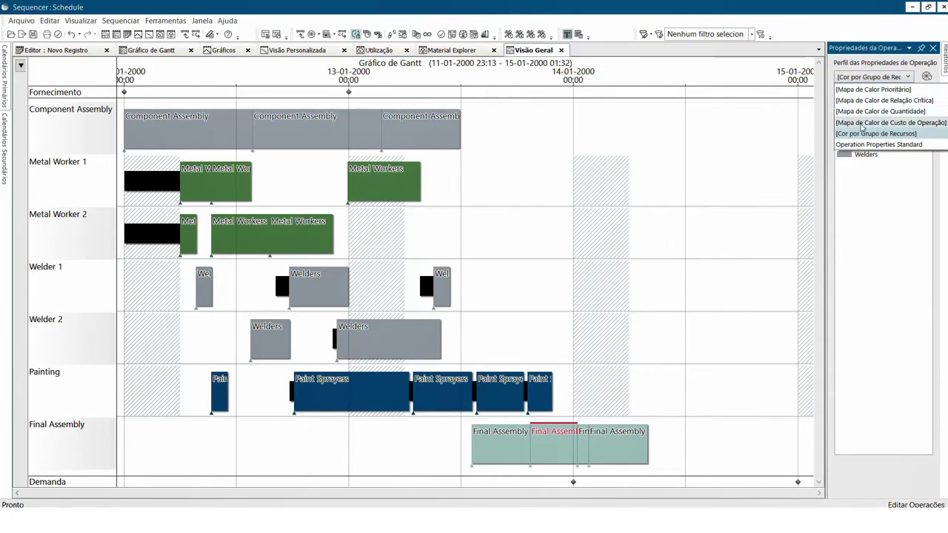
click(860, 145)
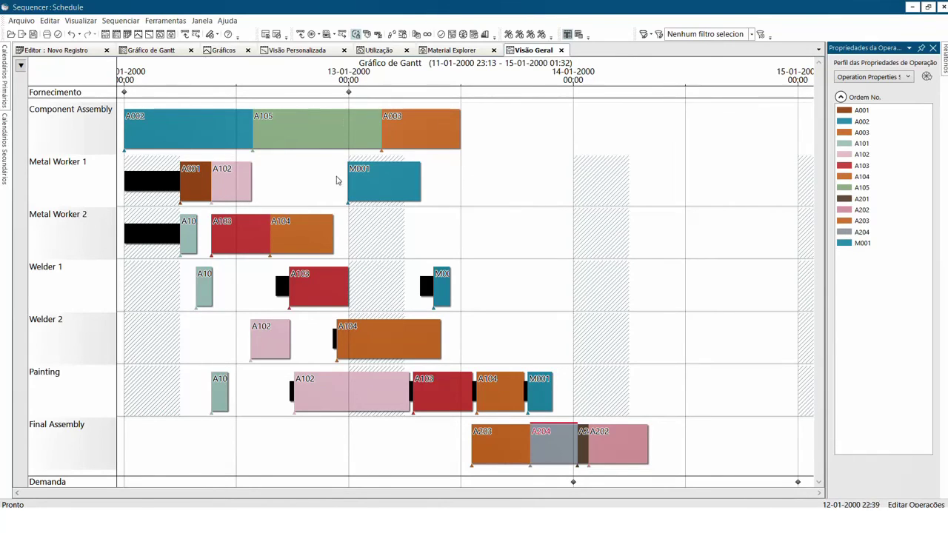
- Configure the Gantt chart's scale lines to include day names and week numbers on the horizontal axis
click(567, 35)
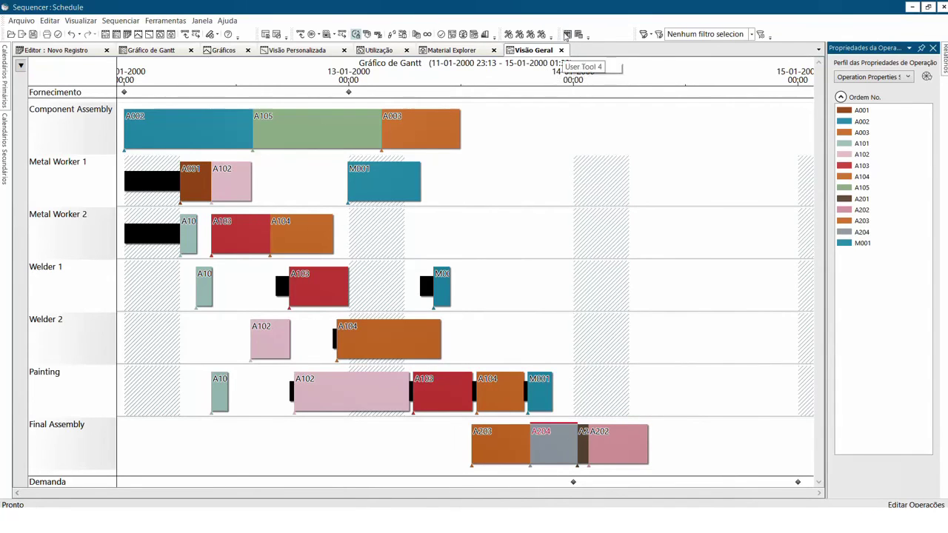
click(567, 35)
click(582, 35)
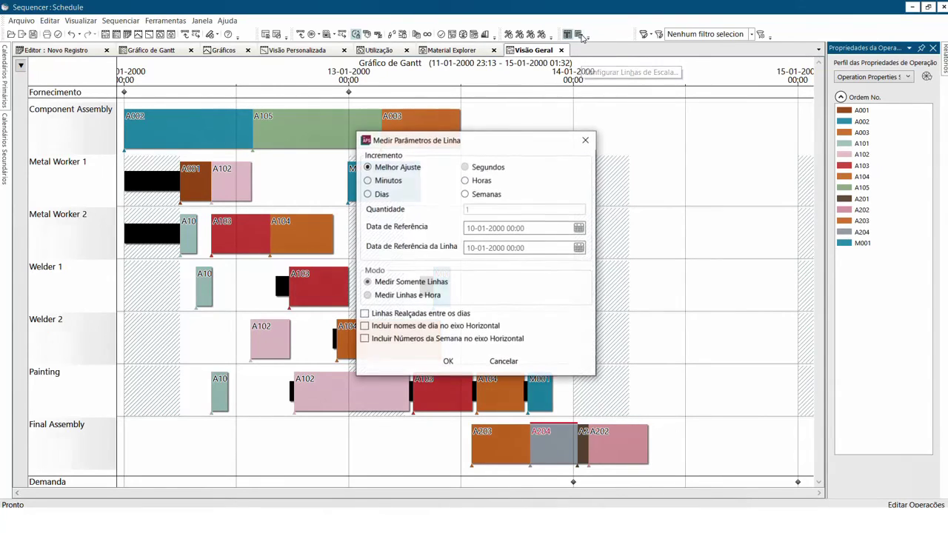
drag(585, 150, 661, 138)
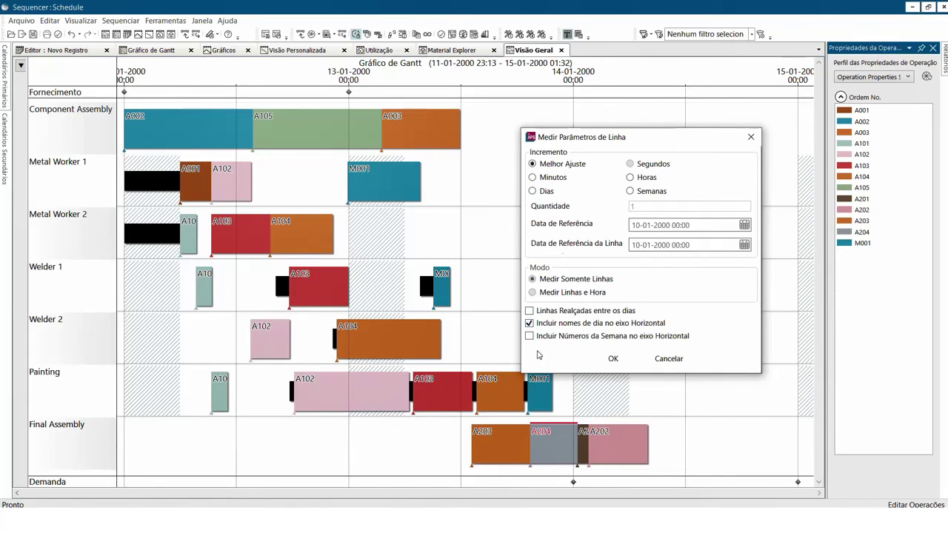
click(550, 337)
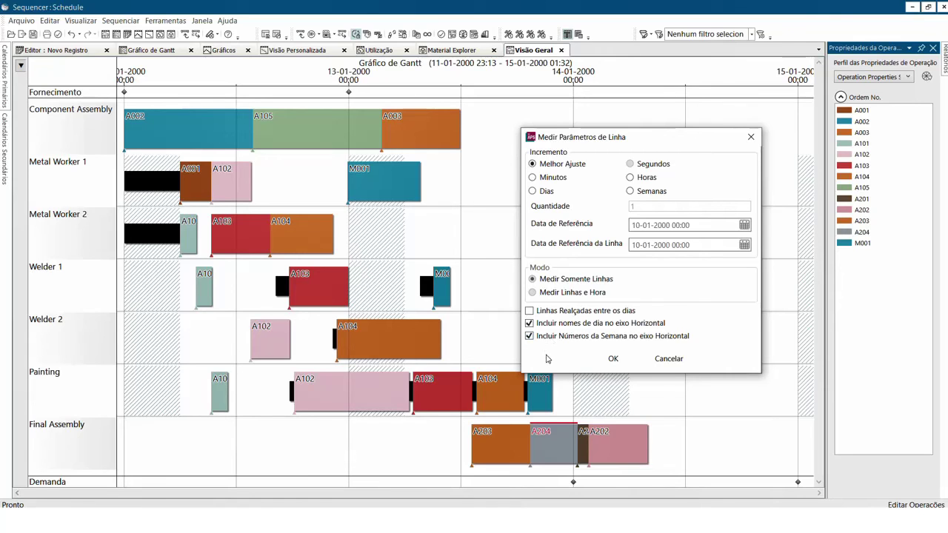
click(613, 359)
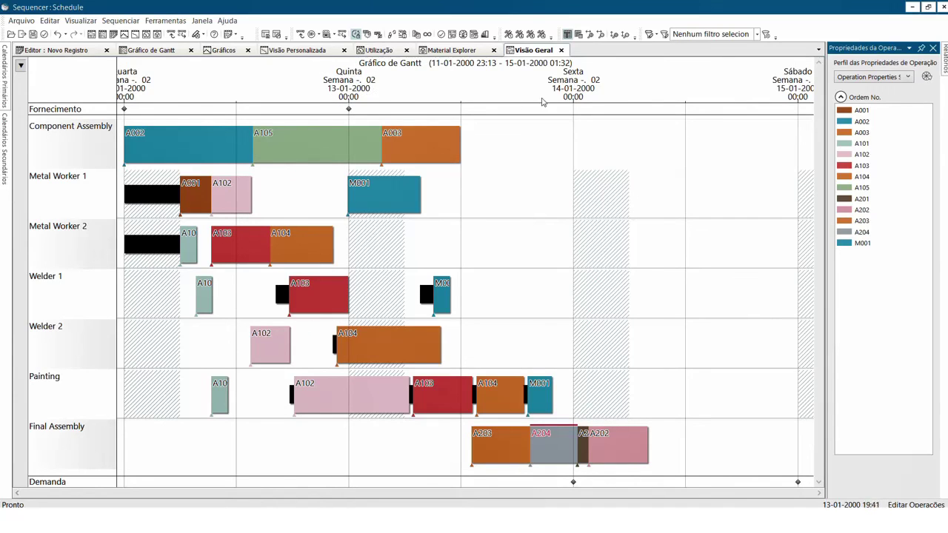
- Remove the day names and week numbers from the Gantt chart's horizontal axis in the scale line settings
click(580, 40)
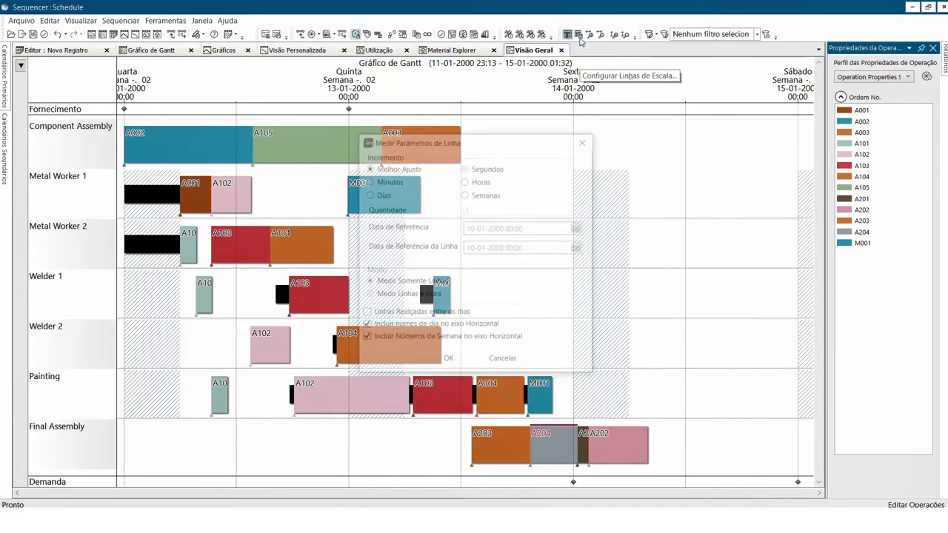
click(379, 326)
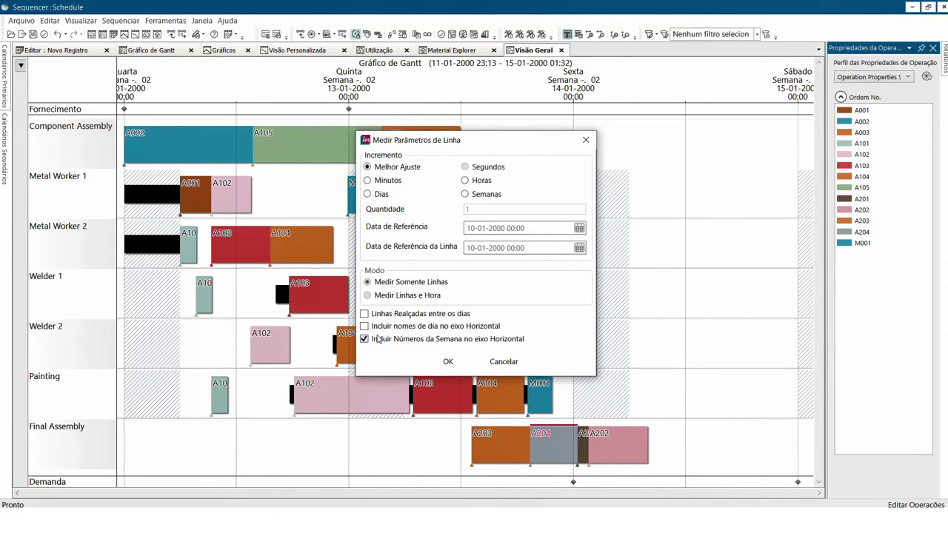
click(377, 339)
click(448, 361)
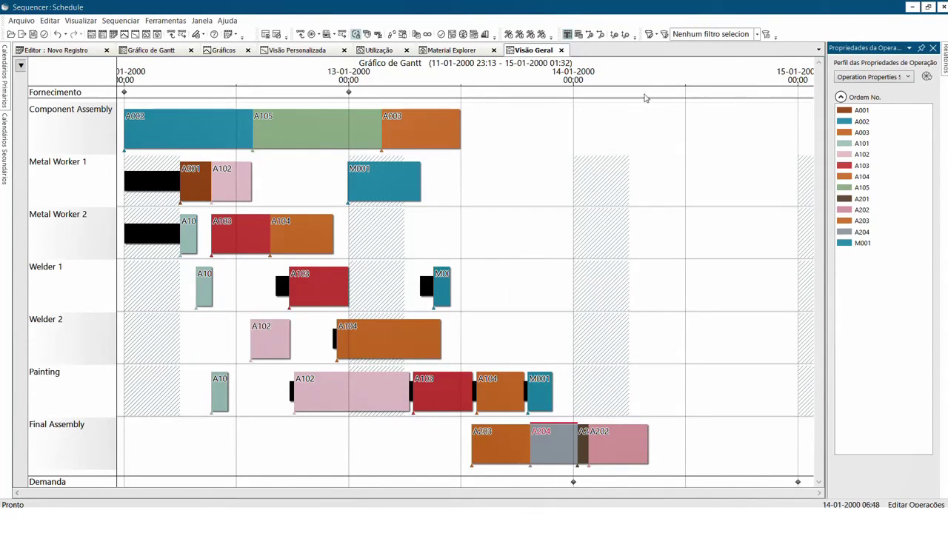
- Zoom in on the Gantt chart's timeline to preview the finer time scale, and zoom back out to the full schedule
click(591, 36)
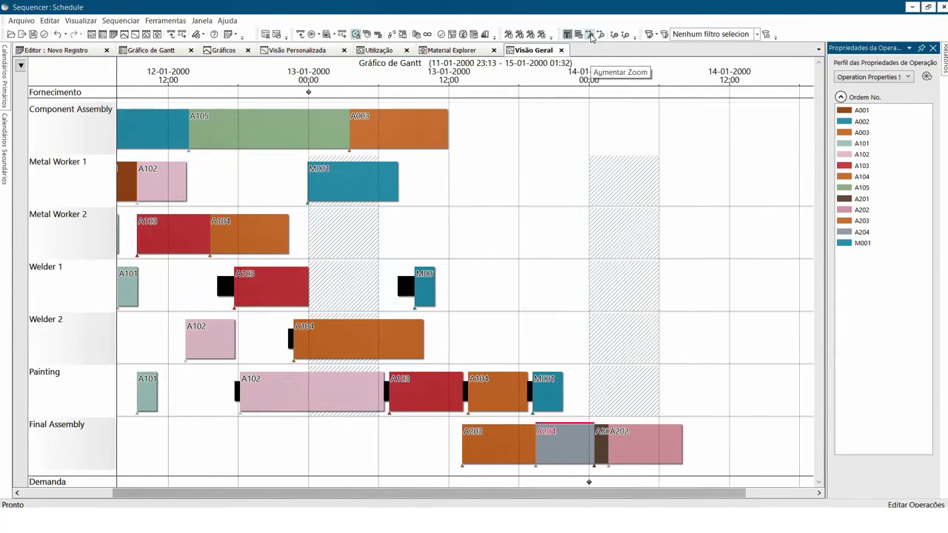
click(591, 36)
click(591, 35)
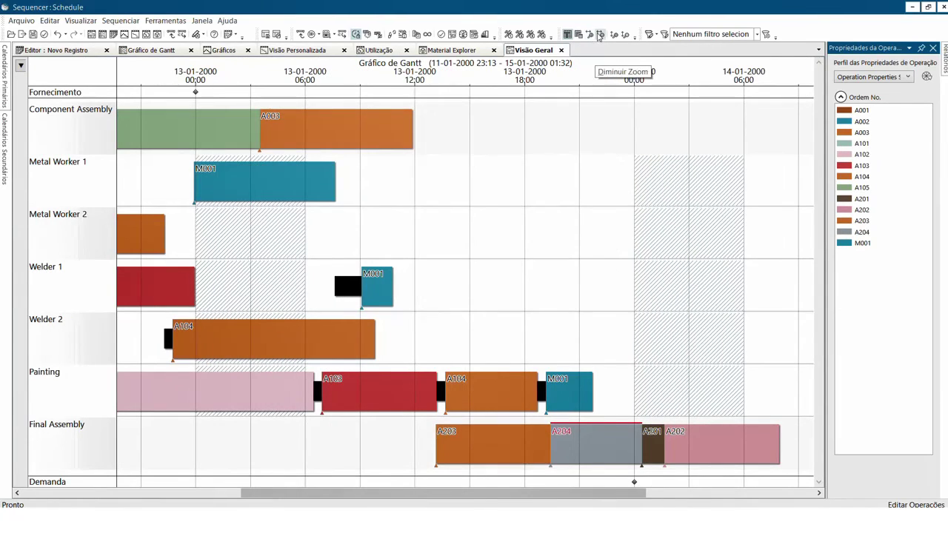
click(600, 36)
click(600, 35)
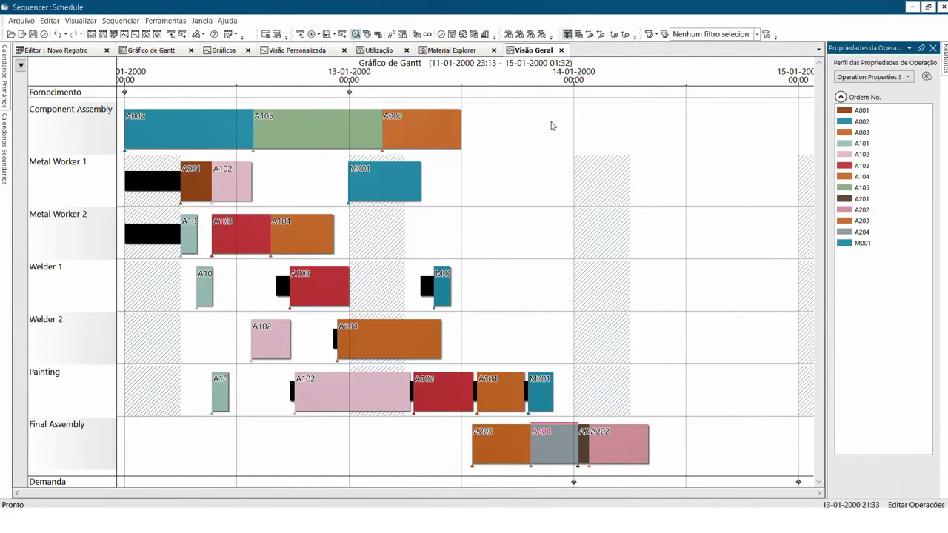
- Increase the height of the Gantt chart's operation bars for a preview, and reduce it until all resource rows fit
click(613, 35)
click(613, 35)
click(613, 35)
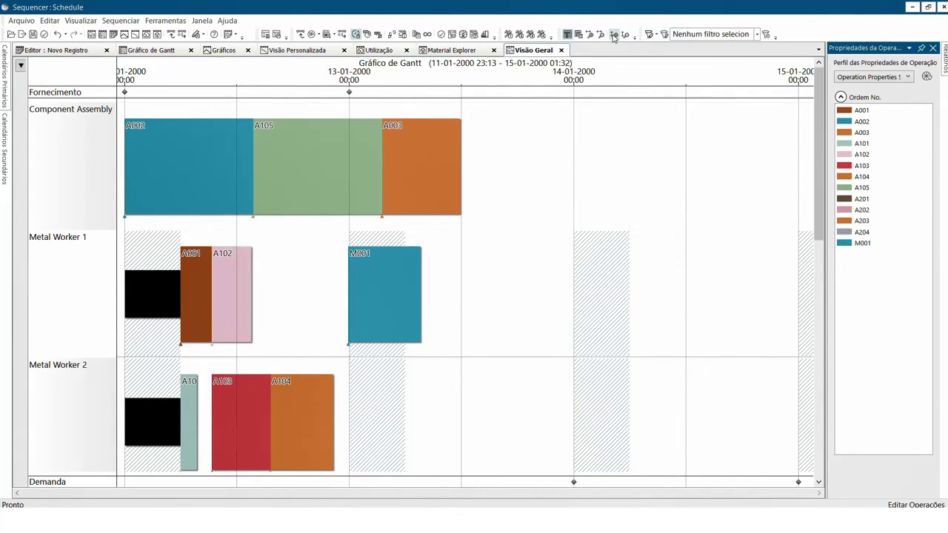
click(623, 35)
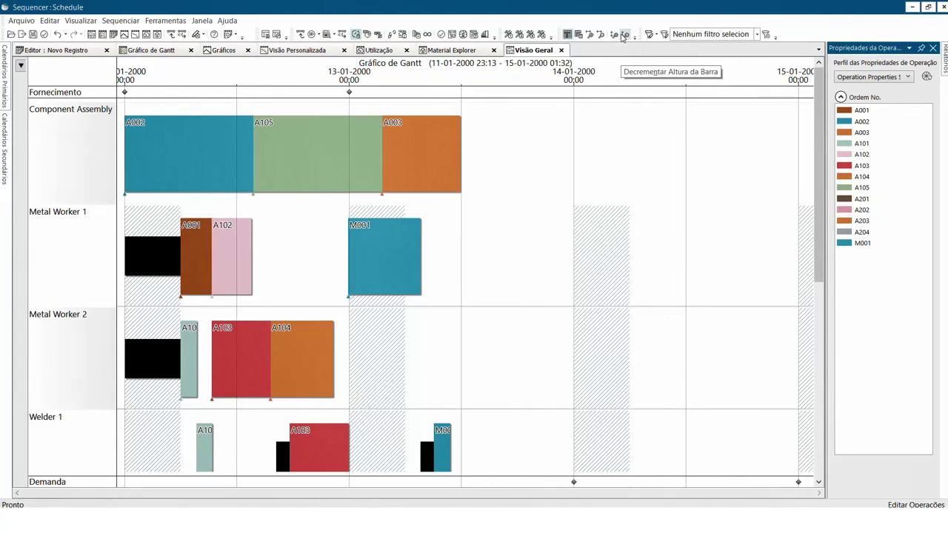
click(624, 35)
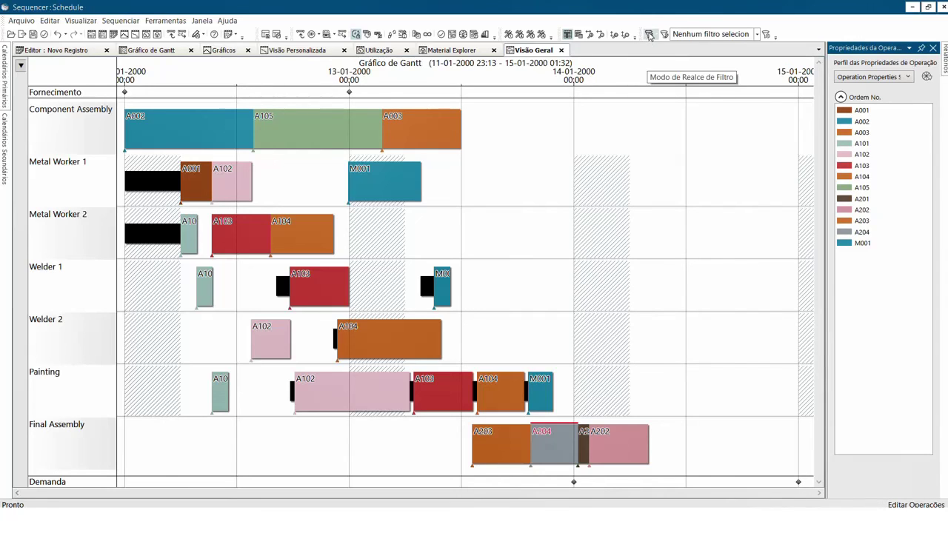
- Review the filter highlight modes and the list of predefined operation and order filters without choosing any
click(656, 36)
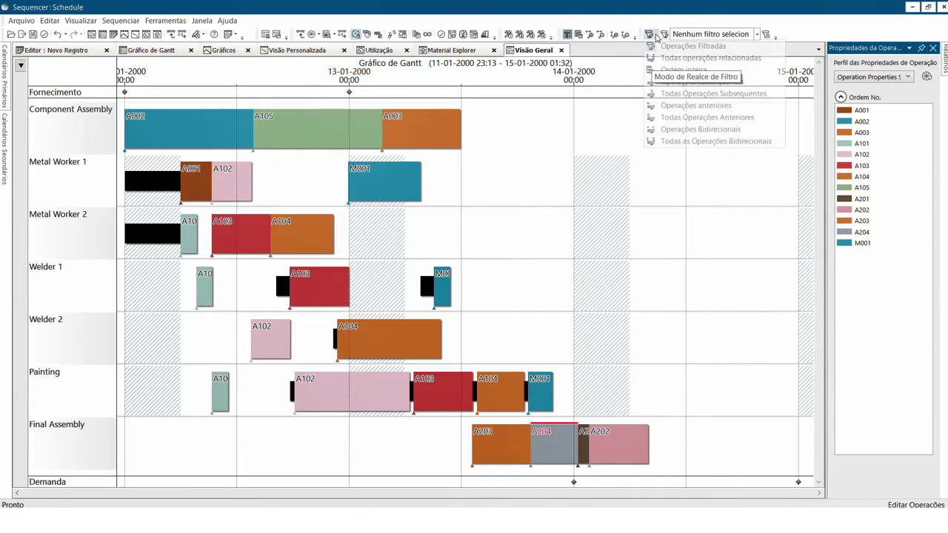
click(601, 122)
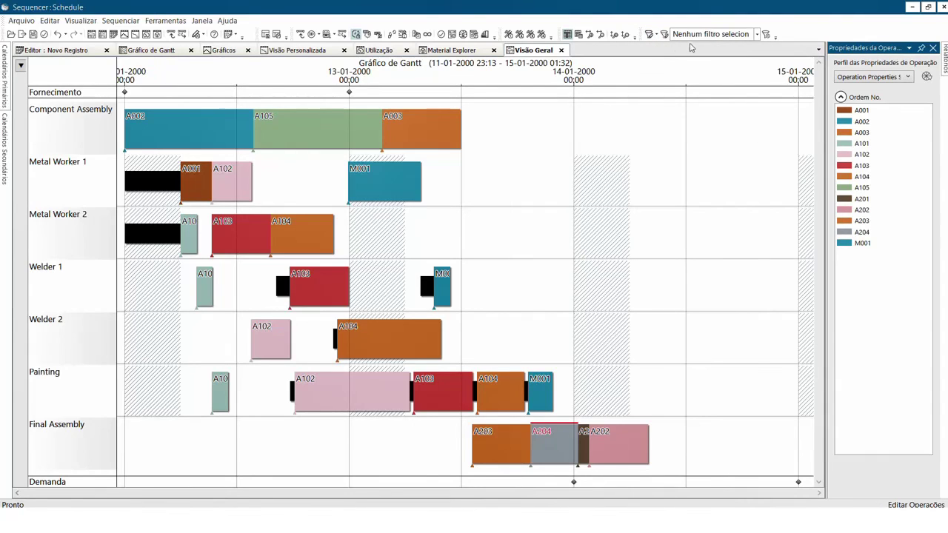
click(756, 34)
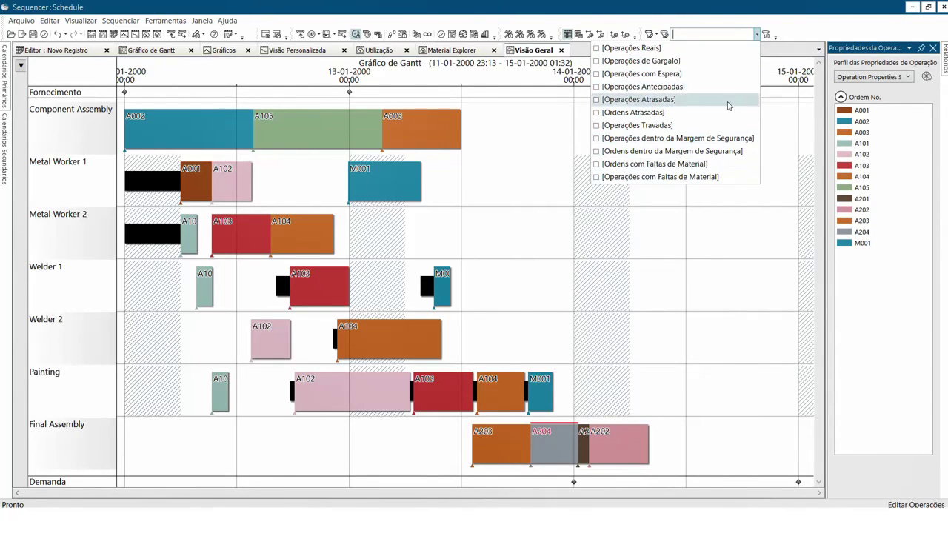
click(790, 29)
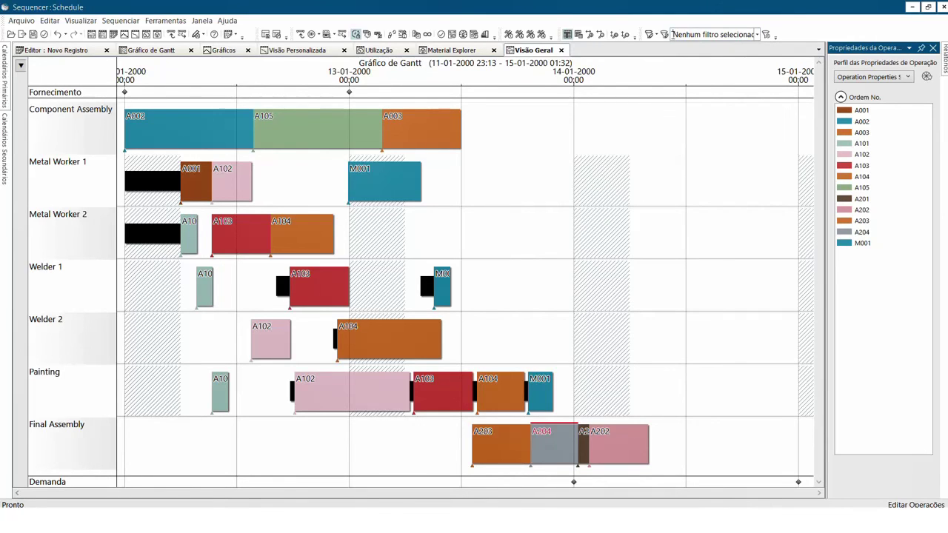
- Inspect the filter manager and the form for a new expression filter, and close both without creating one
click(766, 34)
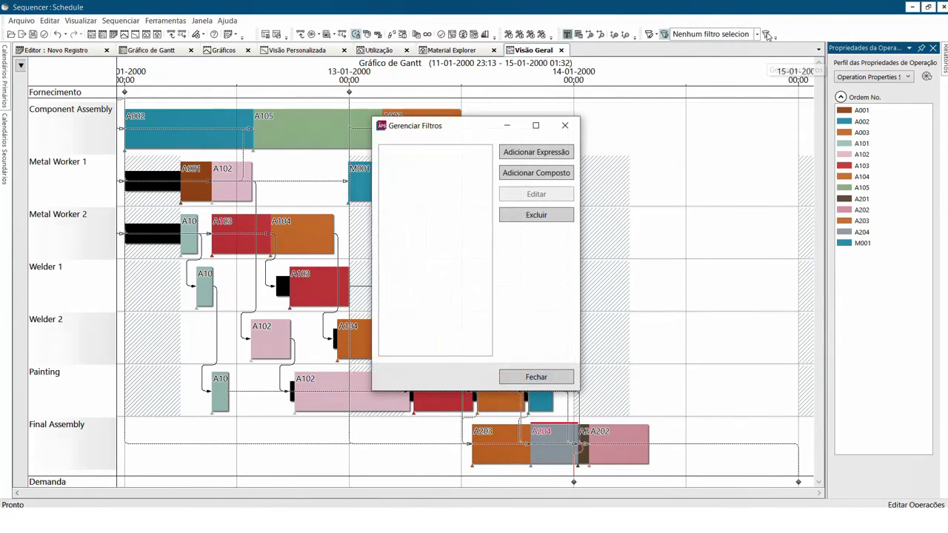
click(533, 154)
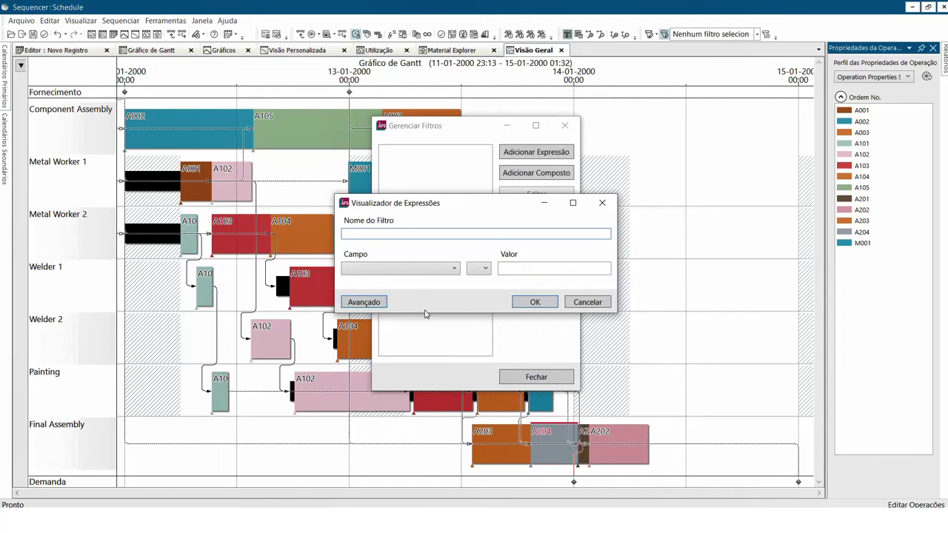
key(Escape)
key(Escape)
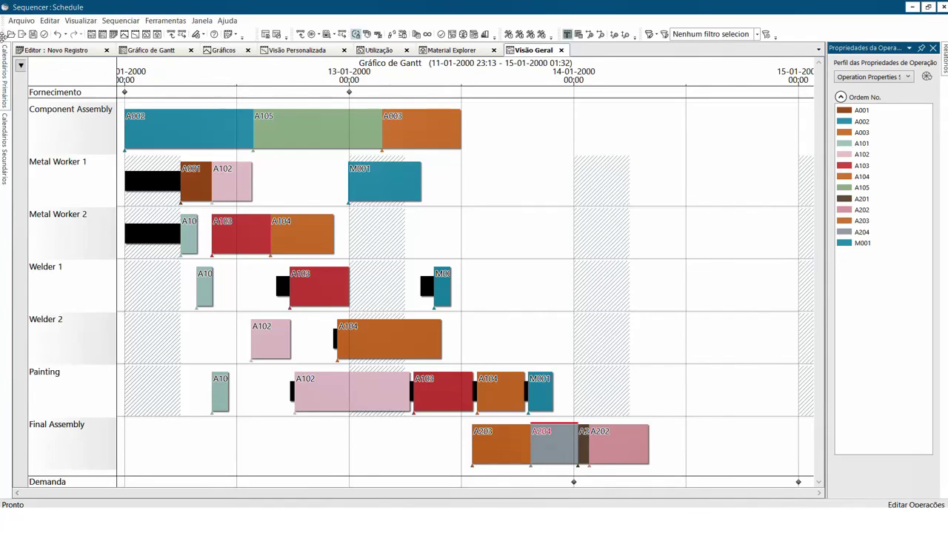